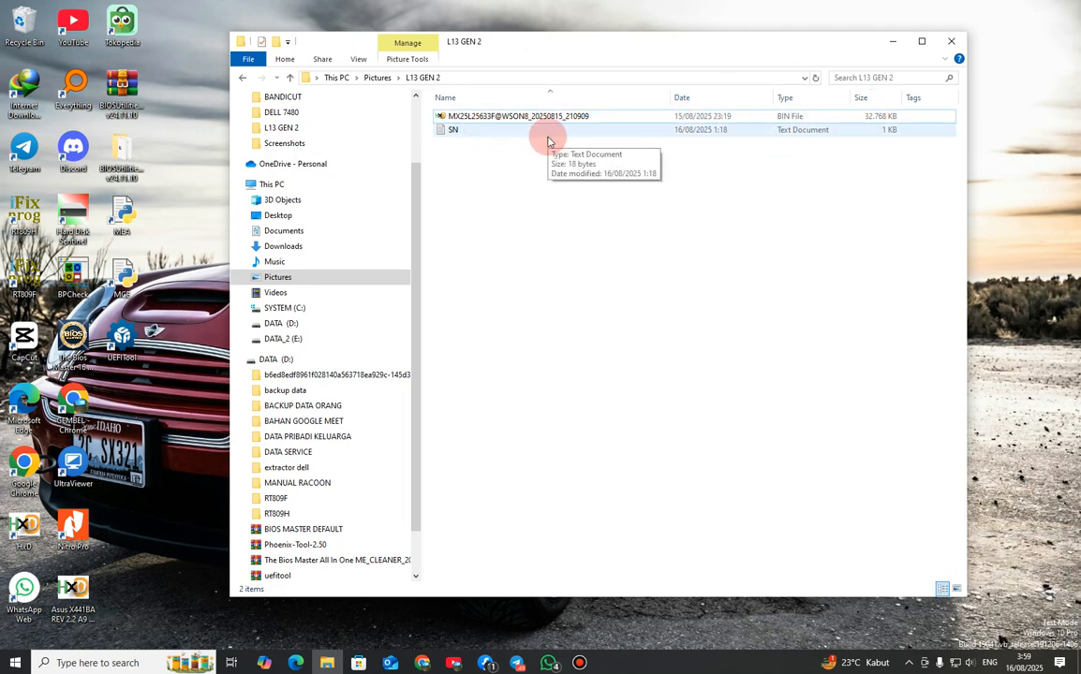
- Open the SN text file in the L13 GEN 2 folder and copy the laptop's serial number
double_click(496, 132)
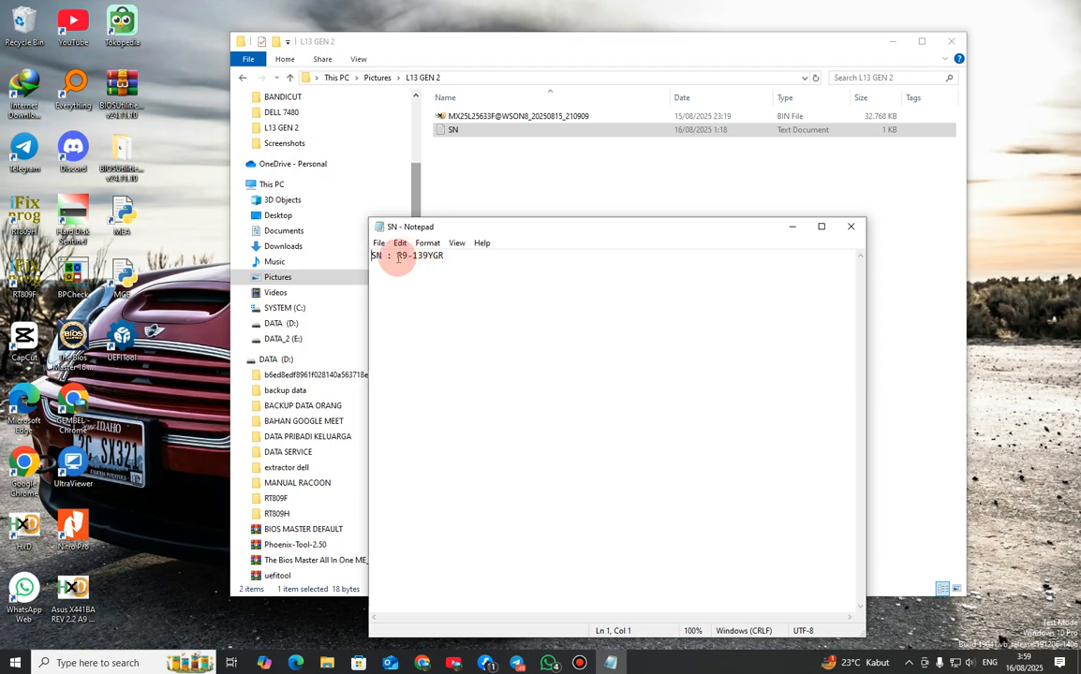
drag(397, 256, 456, 265)
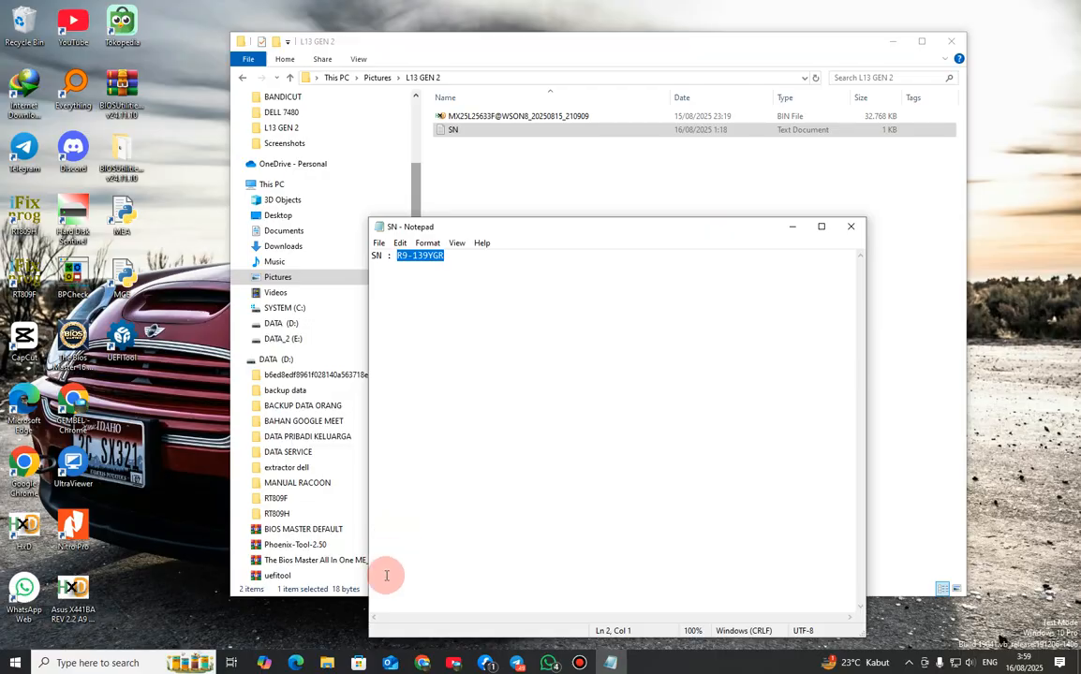
- Switch to Chrome, close the old search tab and search Google for LENOVO SUPPORT
click(422, 663)
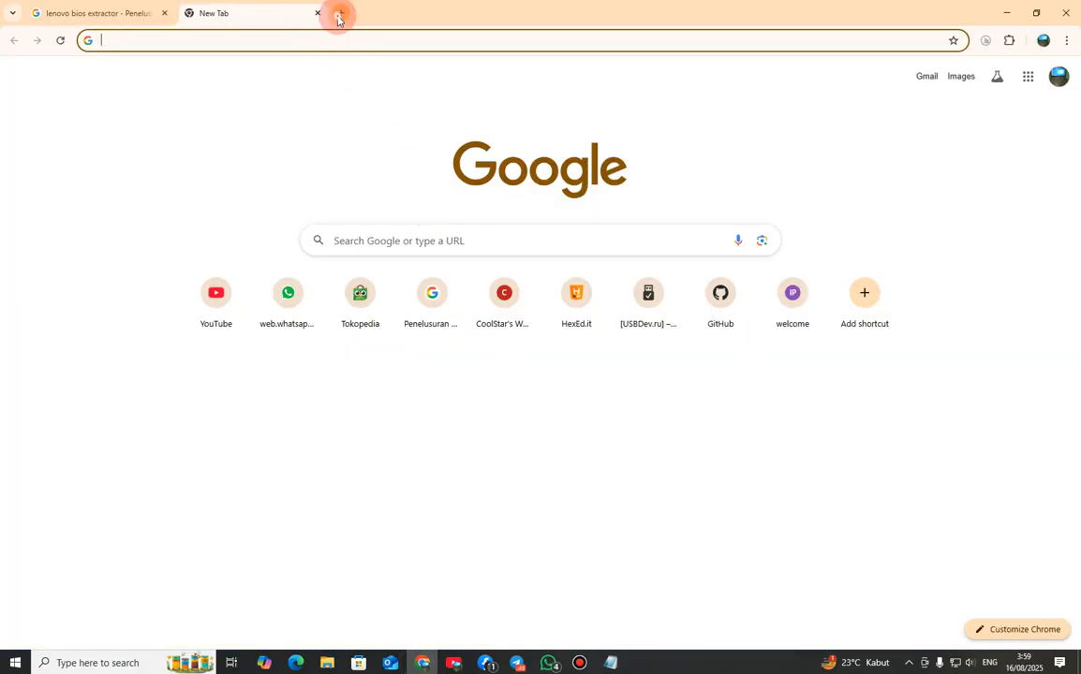
click(339, 17)
click(314, 13)
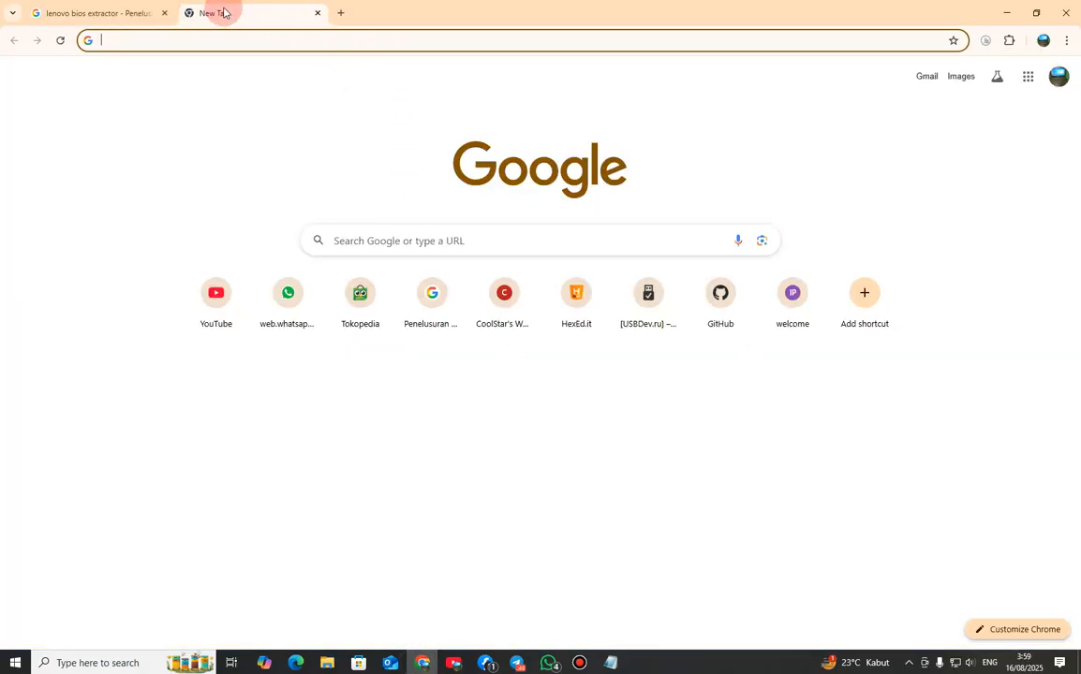
click(164, 21)
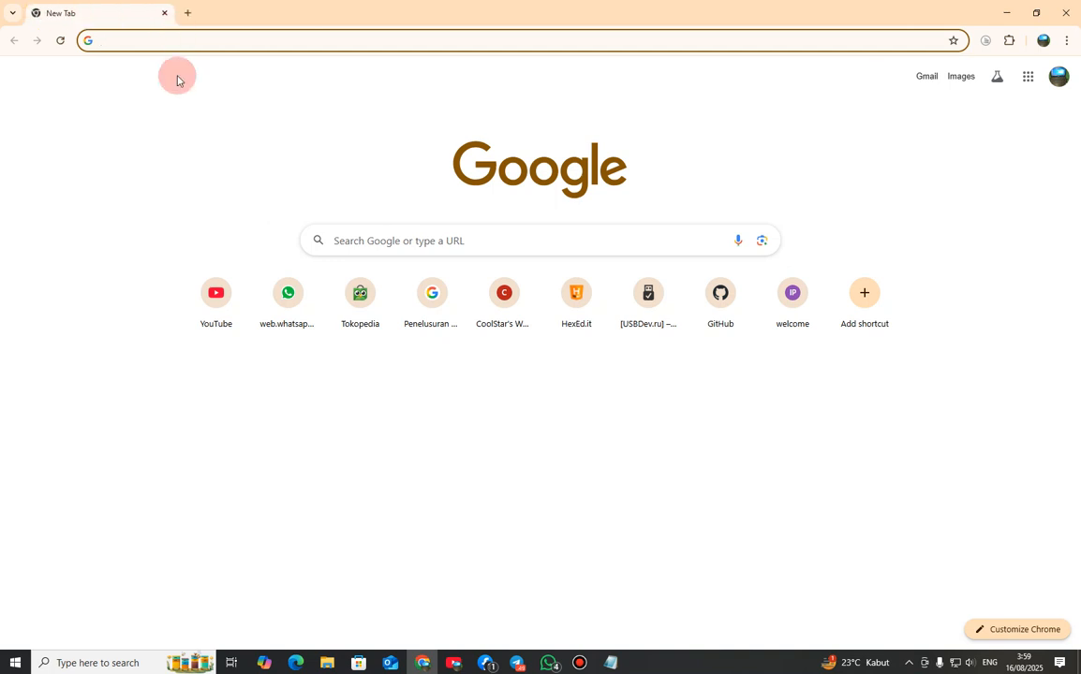
text(lenovo)
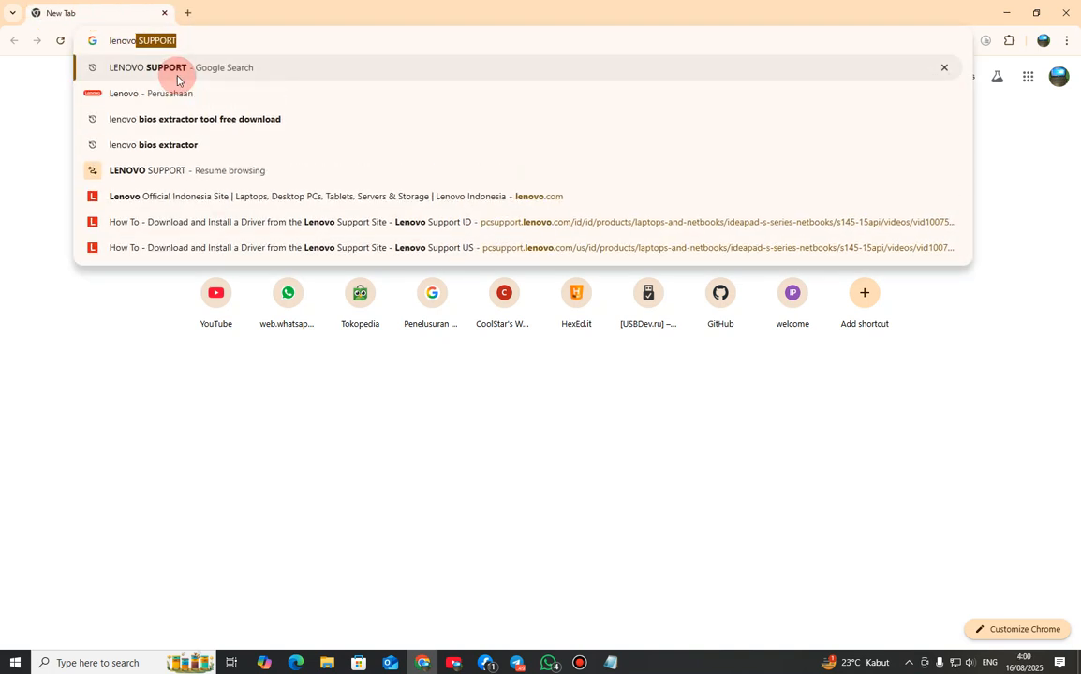
key(Right)
click(178, 73)
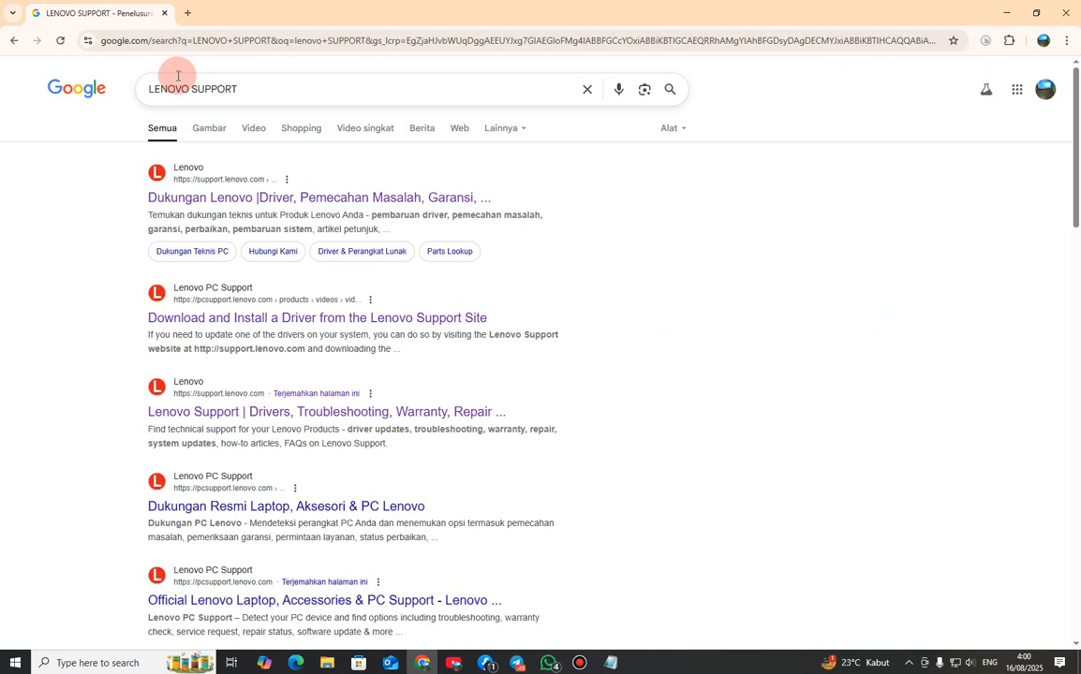
- Open the search result "Download and Install a Driver from the Lenovo Support Site" in a new tab and show it
right_click(286, 318)
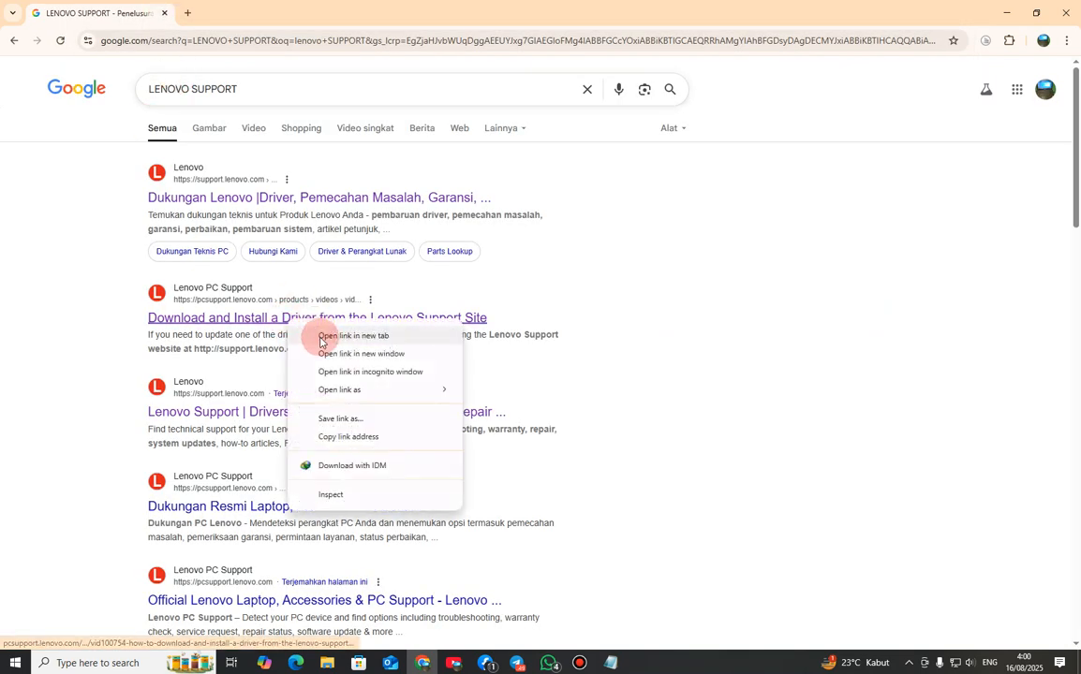
click(319, 338)
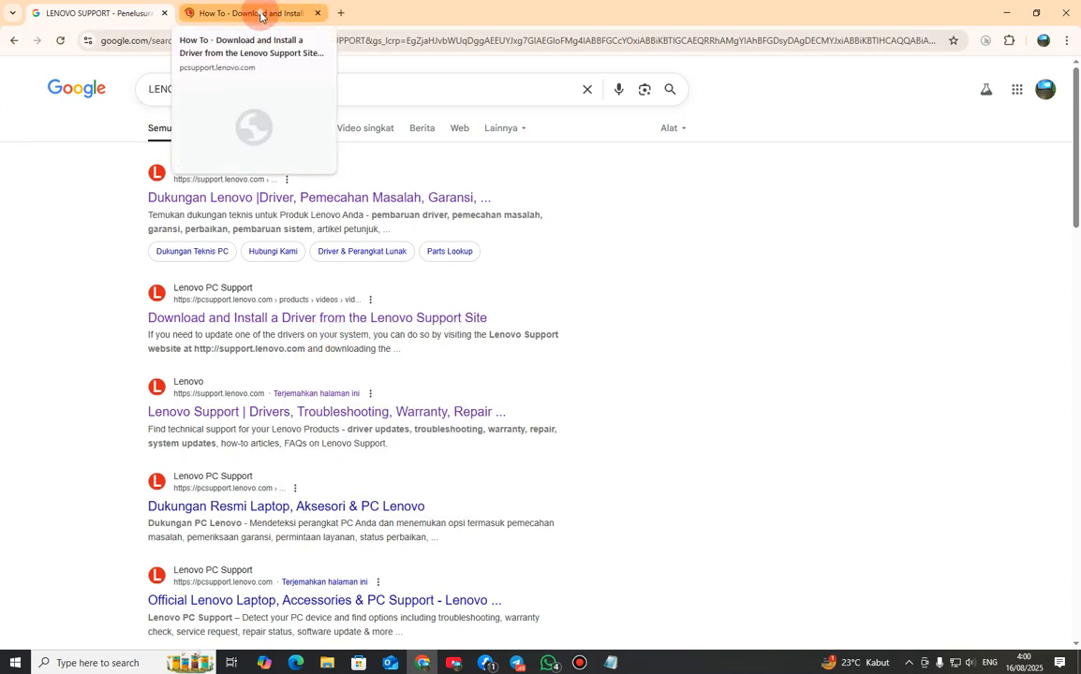
click(260, 16)
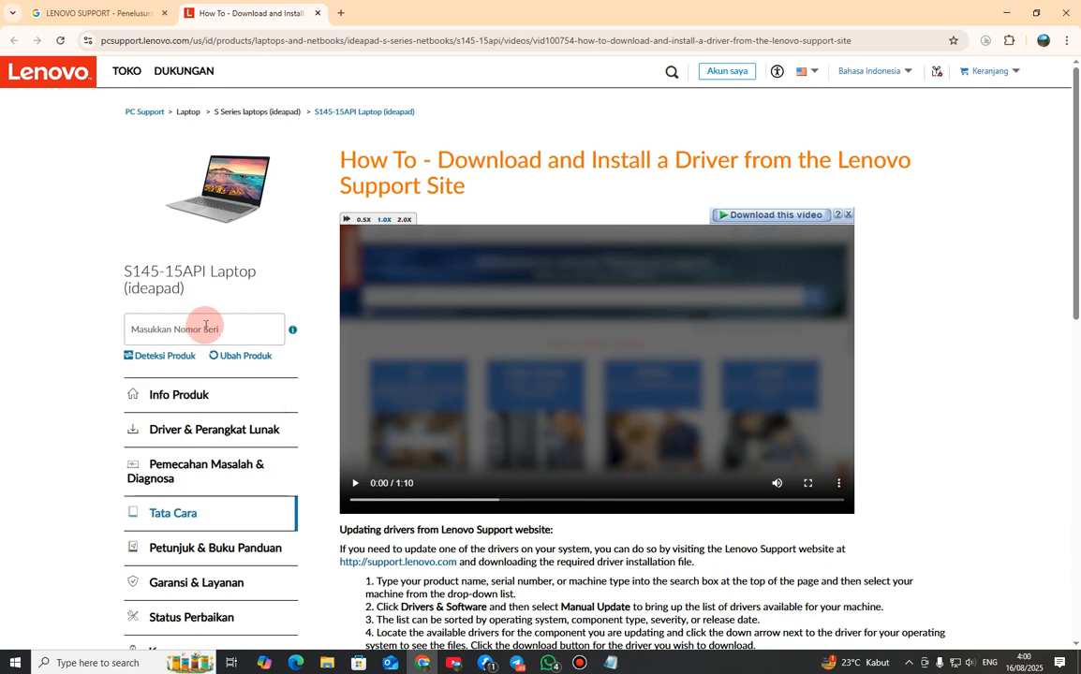
- Look up the laptop on the Lenovo support page by its copied serial number, with the hyphen removed
right_click(205, 325)
click(245, 474)
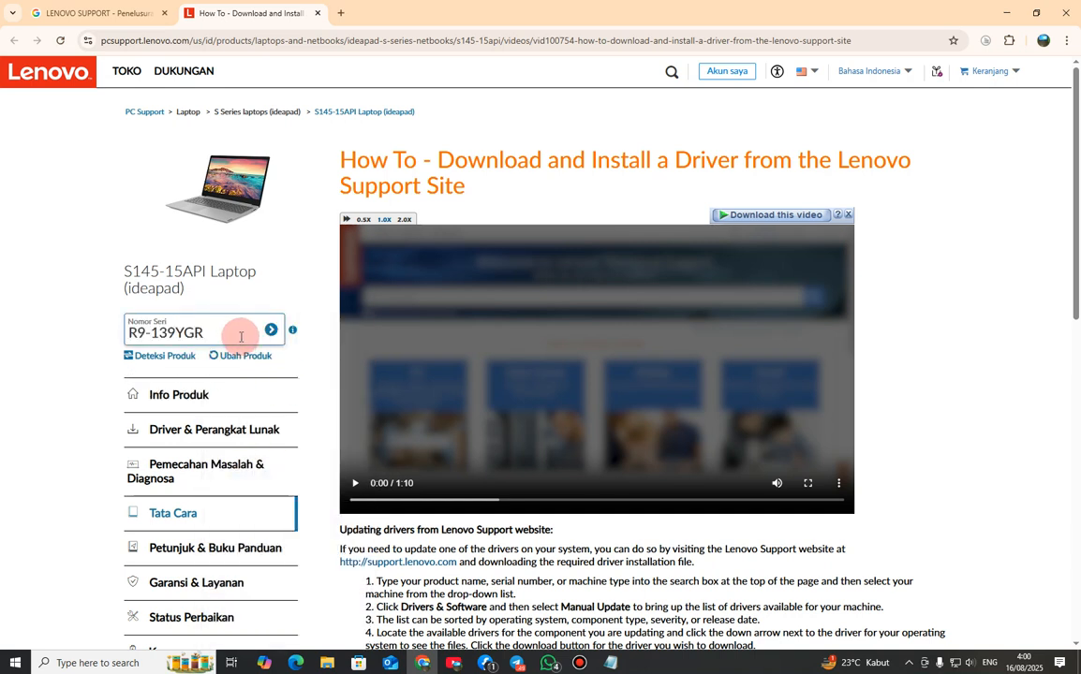
click(150, 332)
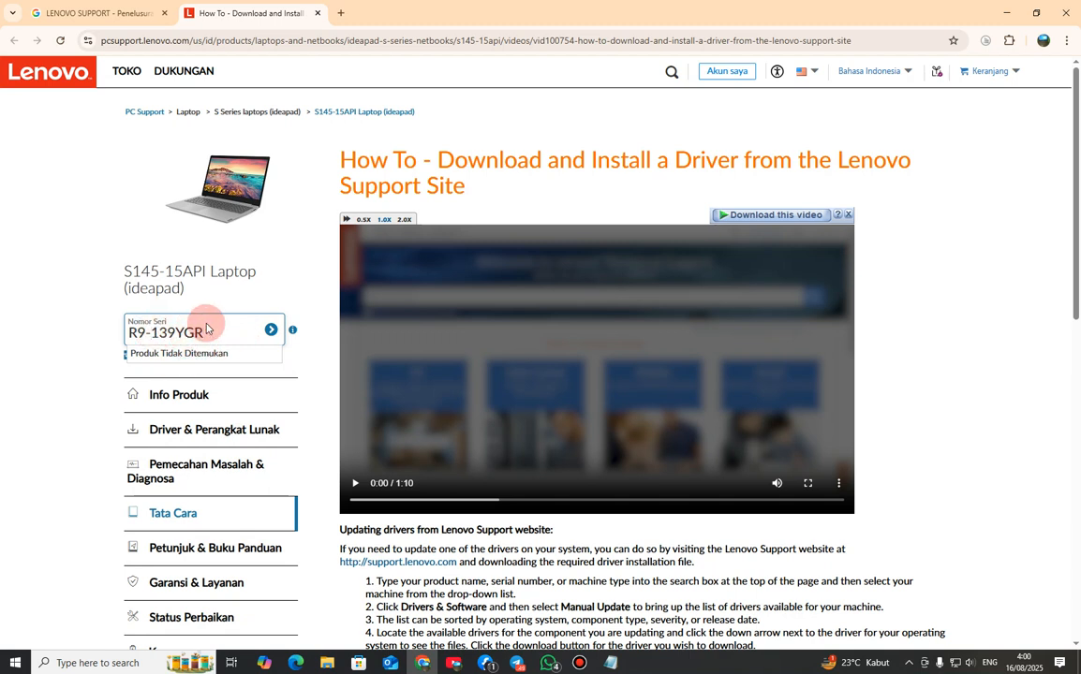
key(BackSpace)
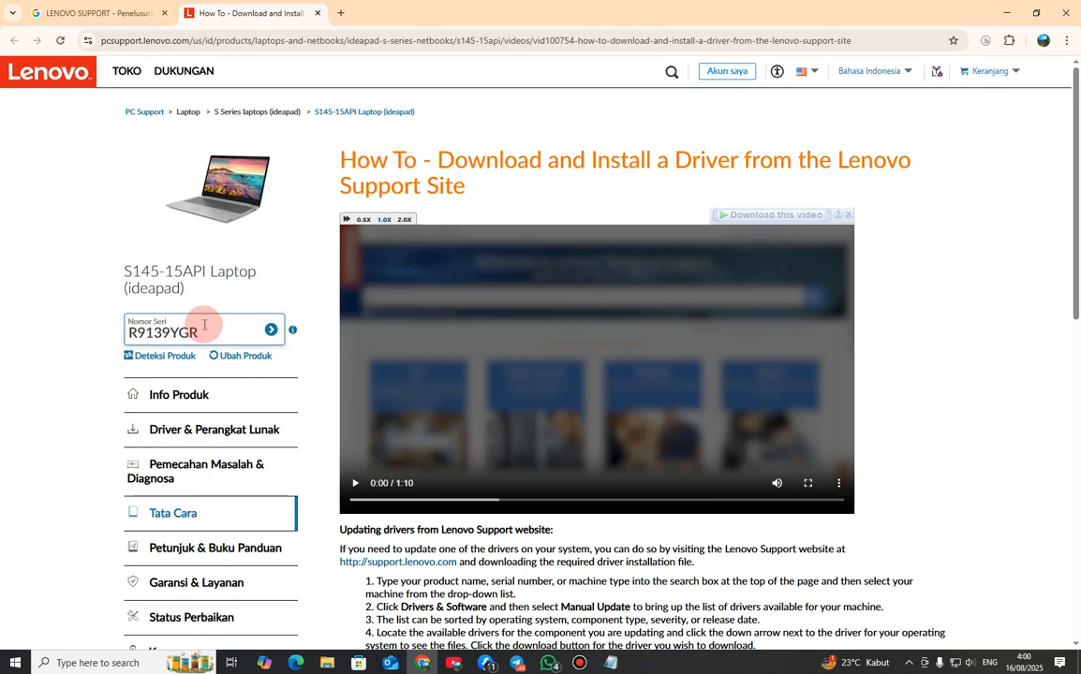
key(Return)
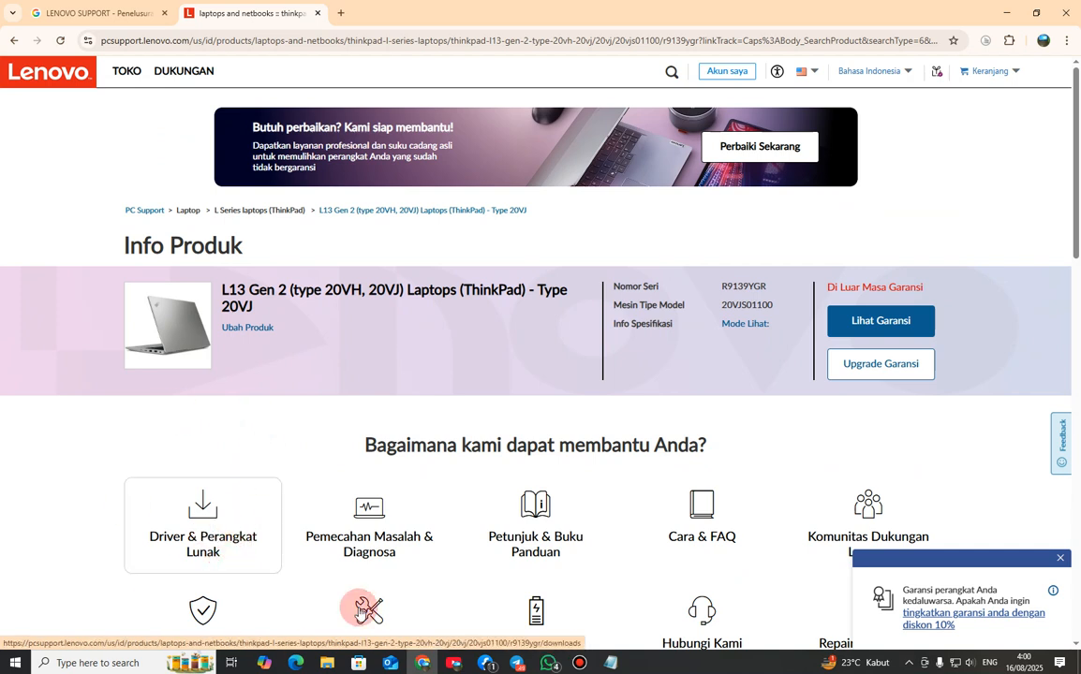
- Open the BIOS category in the manual driver list for the L13 Gen 2 laptop
click(222, 536)
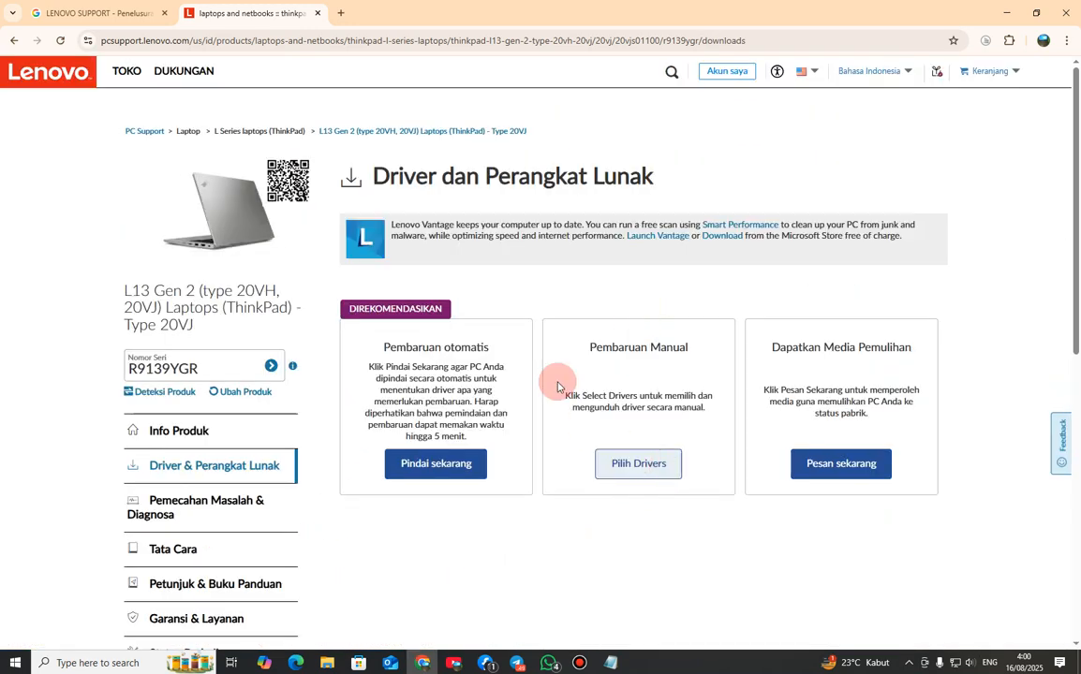
click(623, 464)
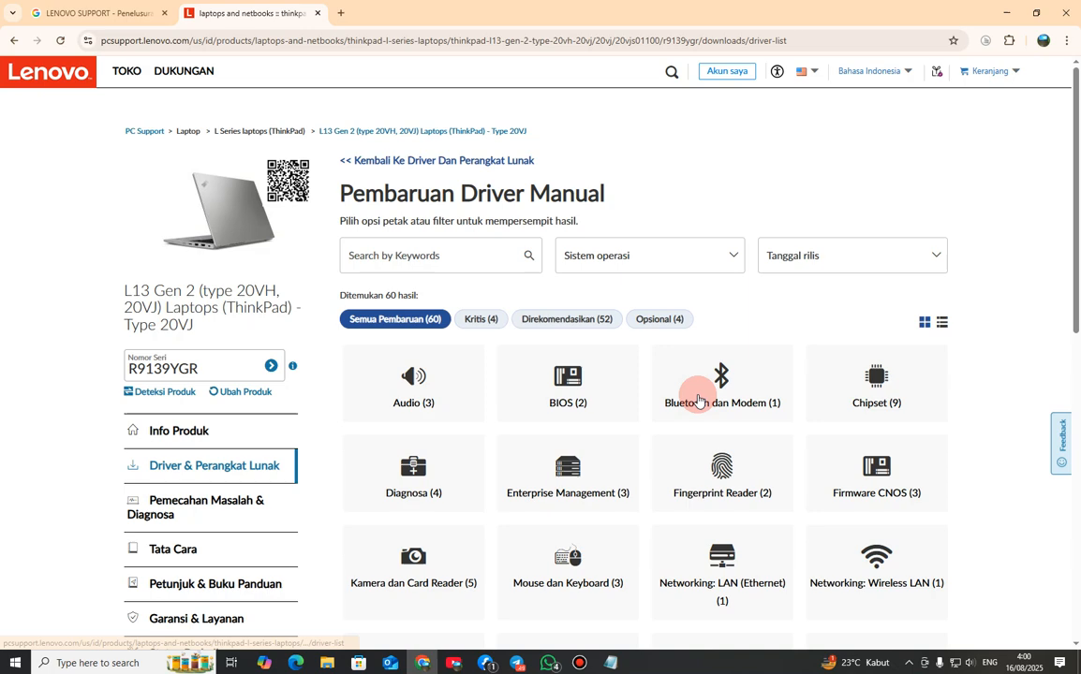
click(588, 384)
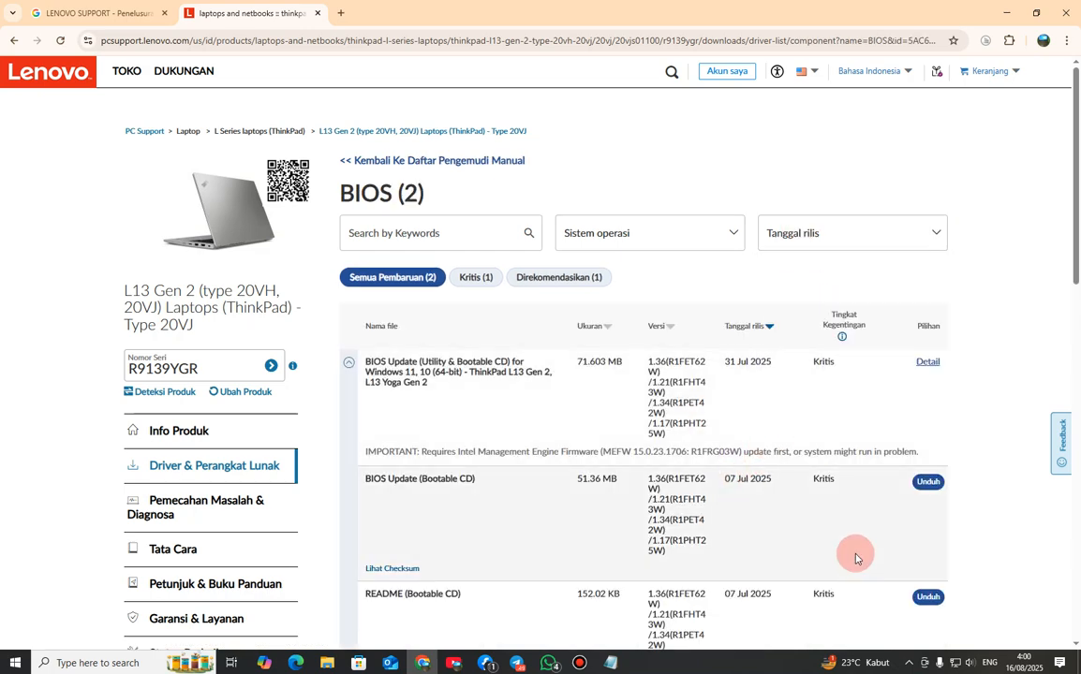
- Download the BIOS Update Utility, accepting the show-complete-or-resume option for the duplicate link, and open the folder containing the file
scroll(812, 507, down, 5)
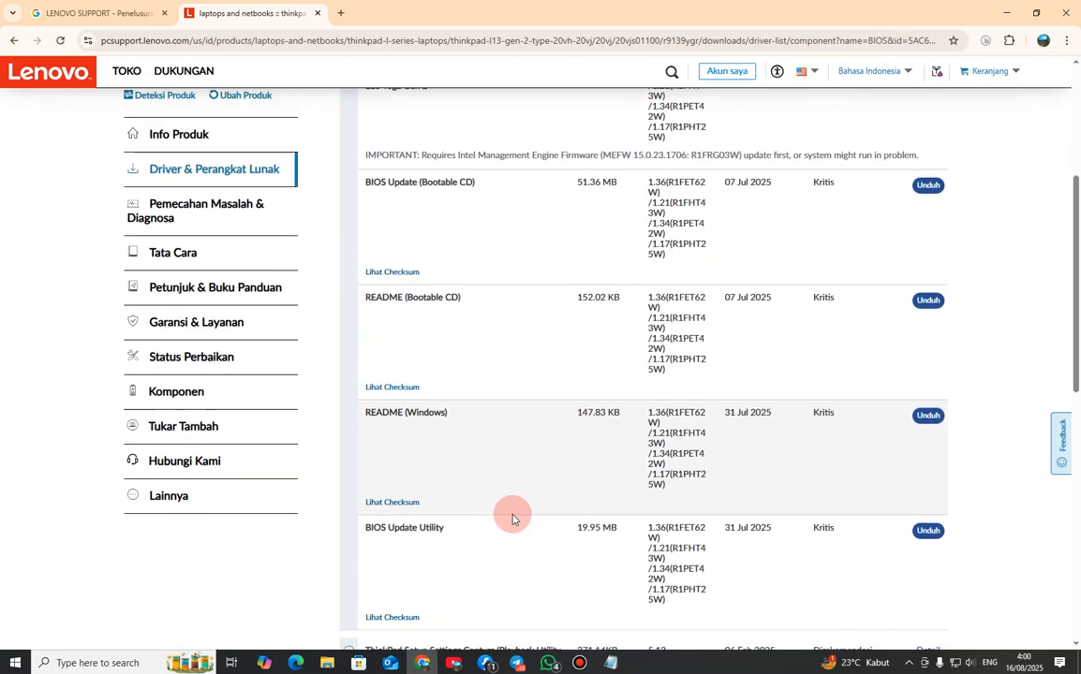
click(927, 505)
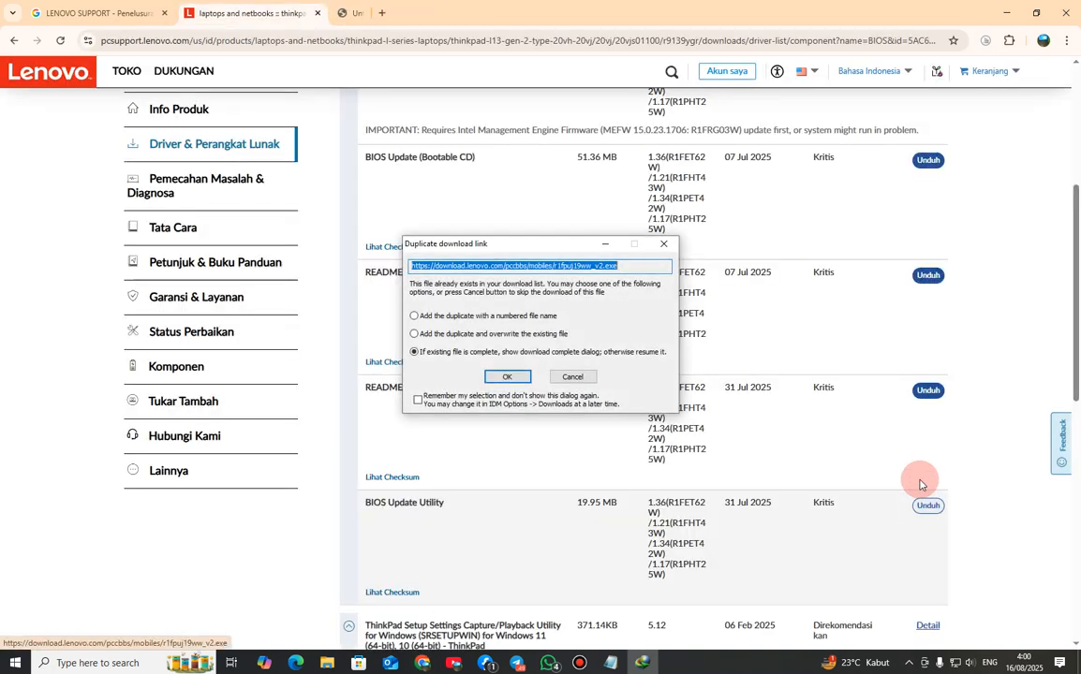
click(499, 378)
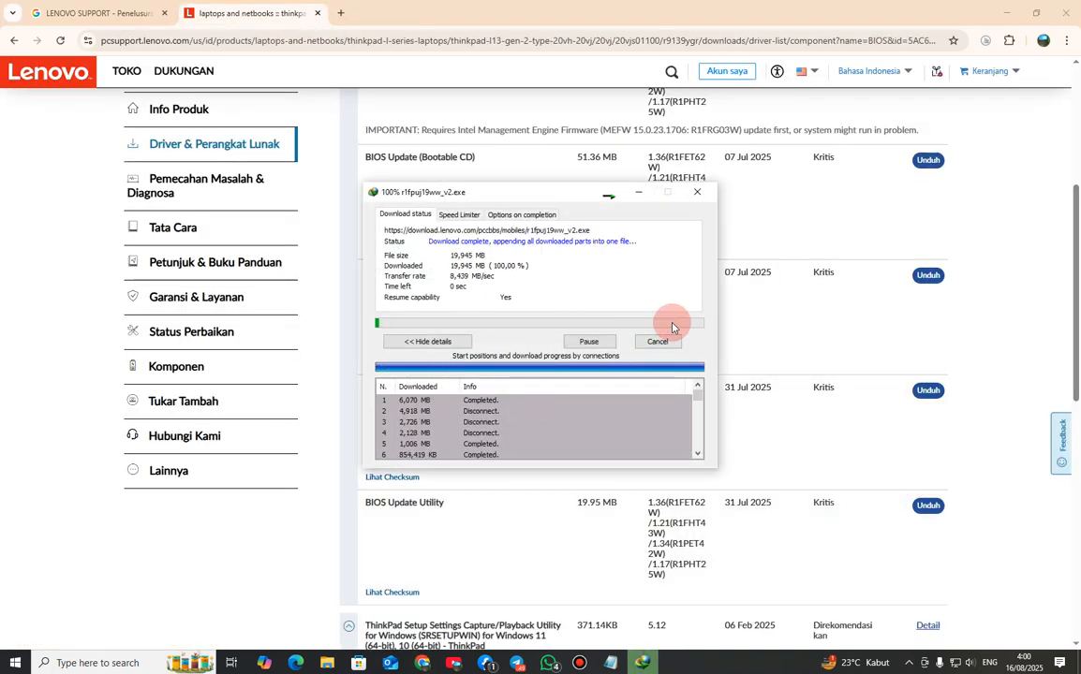
click(563, 370)
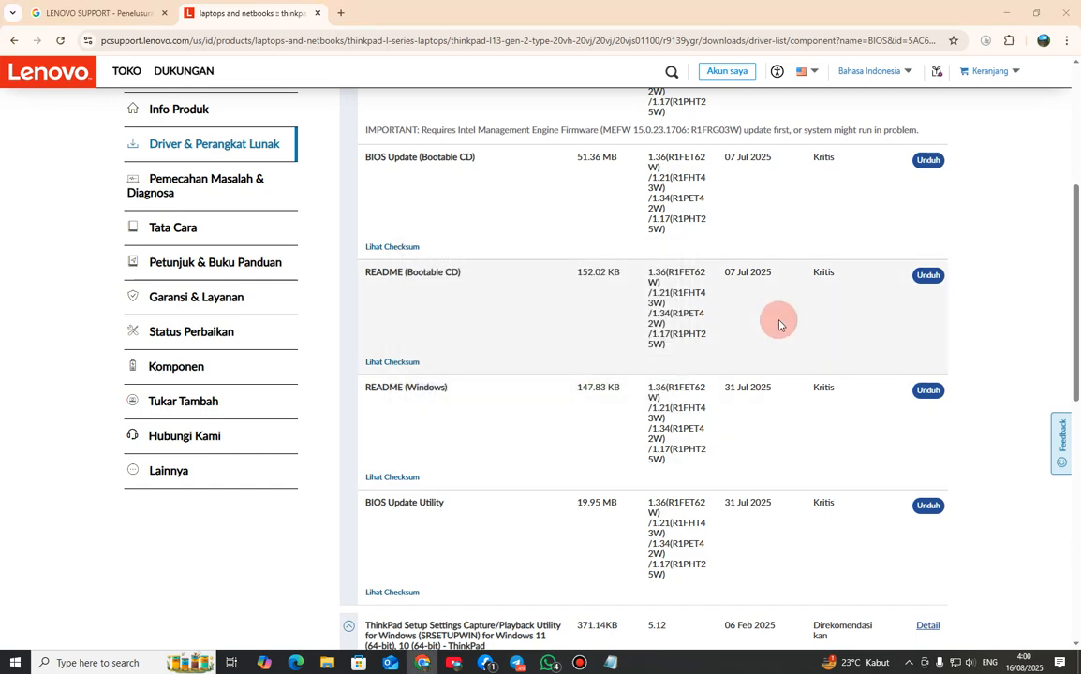
- Cut the downloaded r1fpuj19ww_v2 application and create a folder named FILE EXE FROM WEB inside L13 GEN 2
right_click(529, 497)
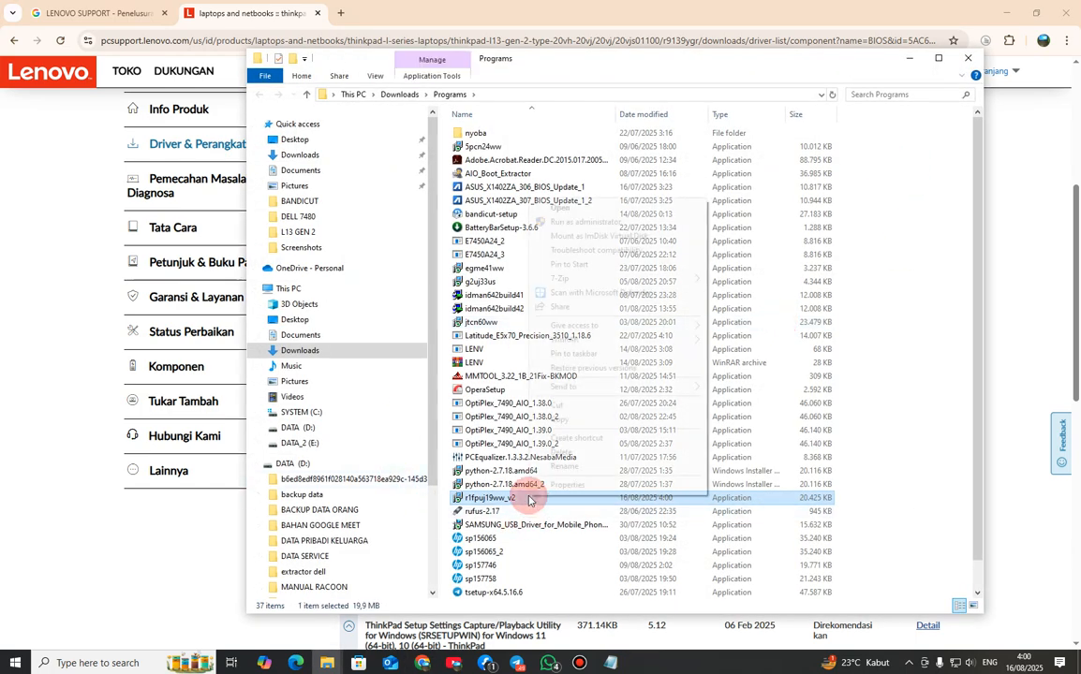
click(592, 406)
mouse_move(326, 663)
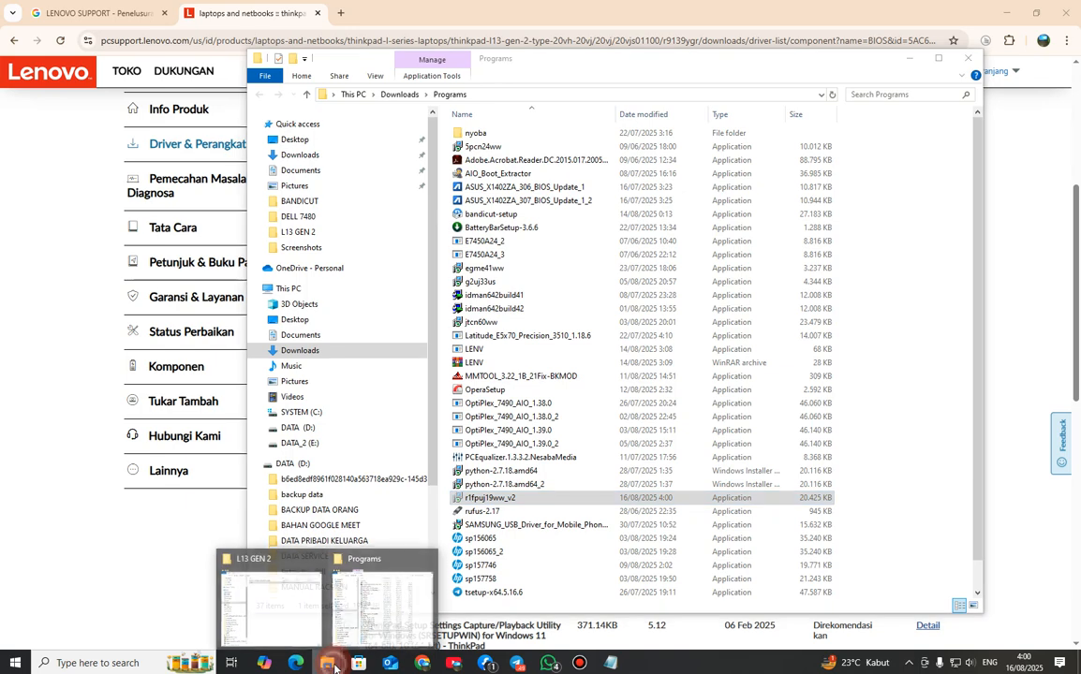
click(301, 613)
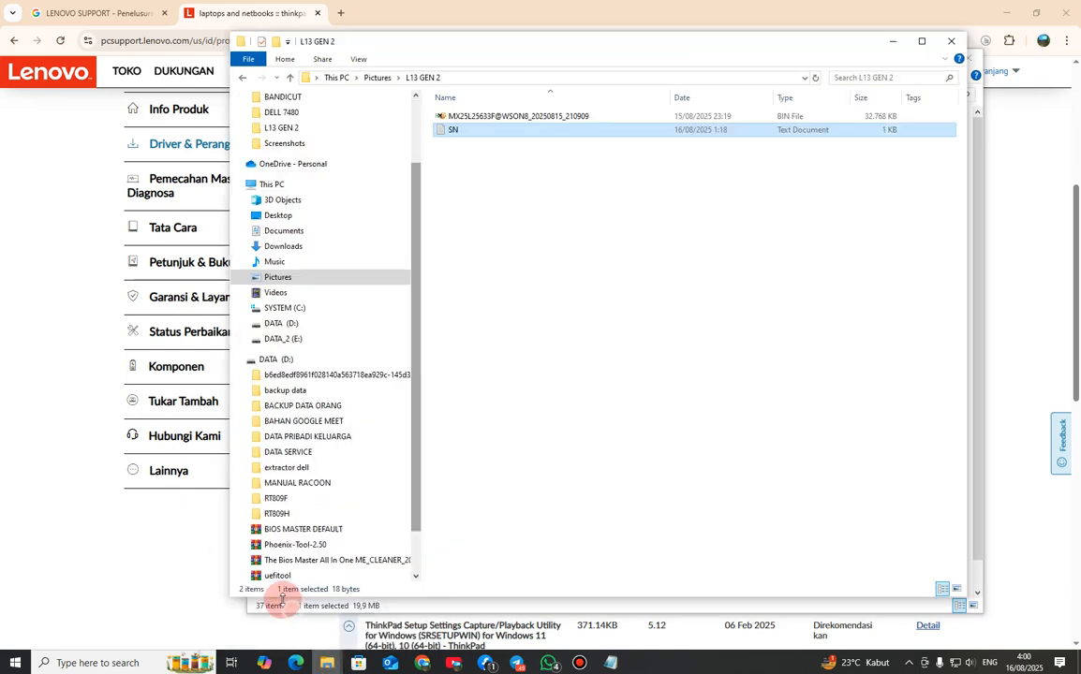
right_click(494, 178)
mouse_move(571, 348)
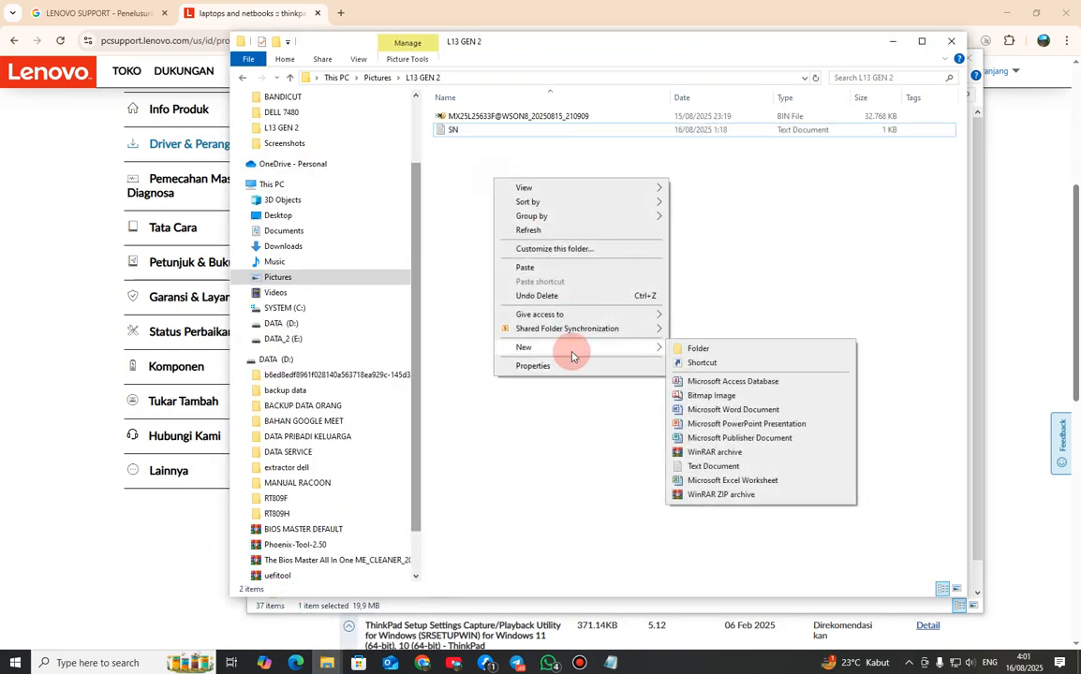
click(792, 350)
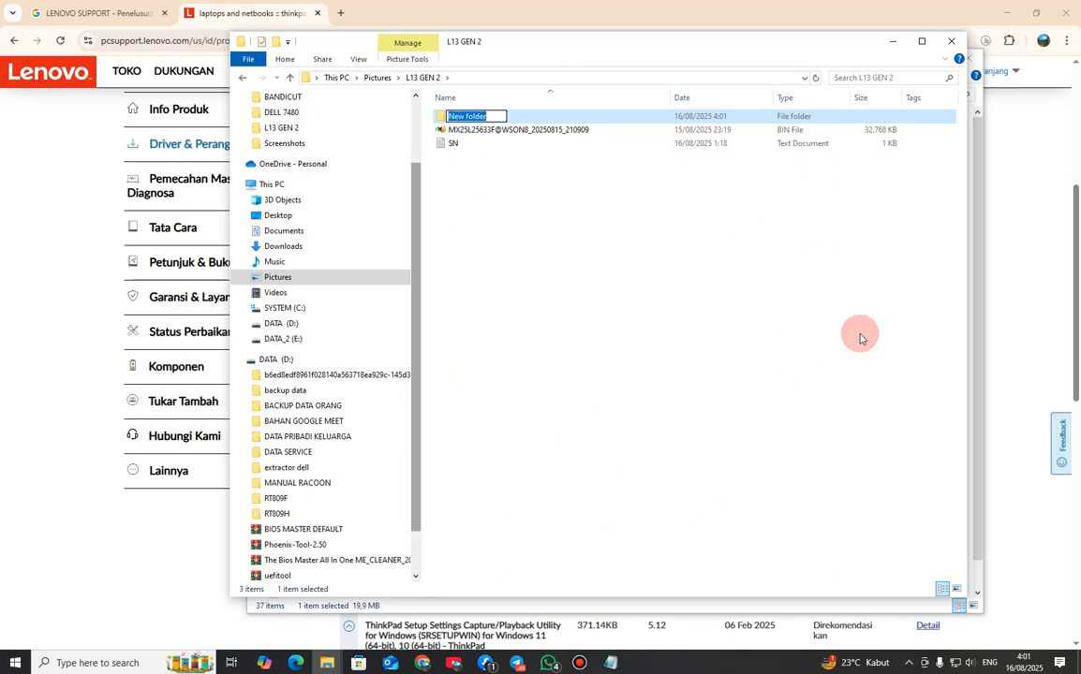
text(file exe from web)
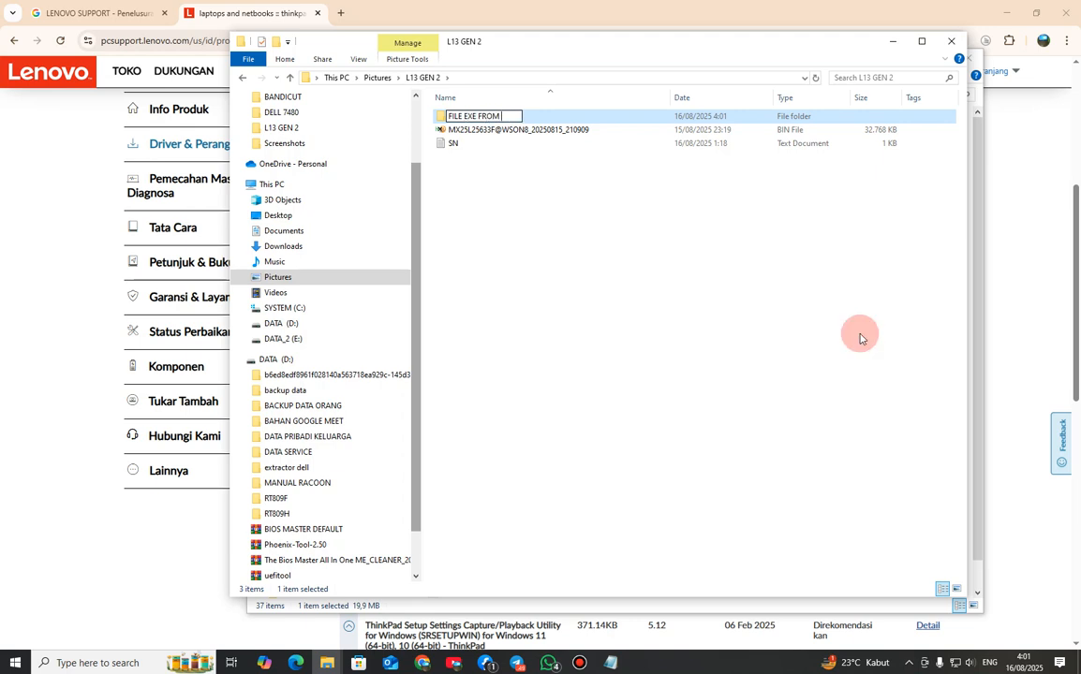
key(Return)
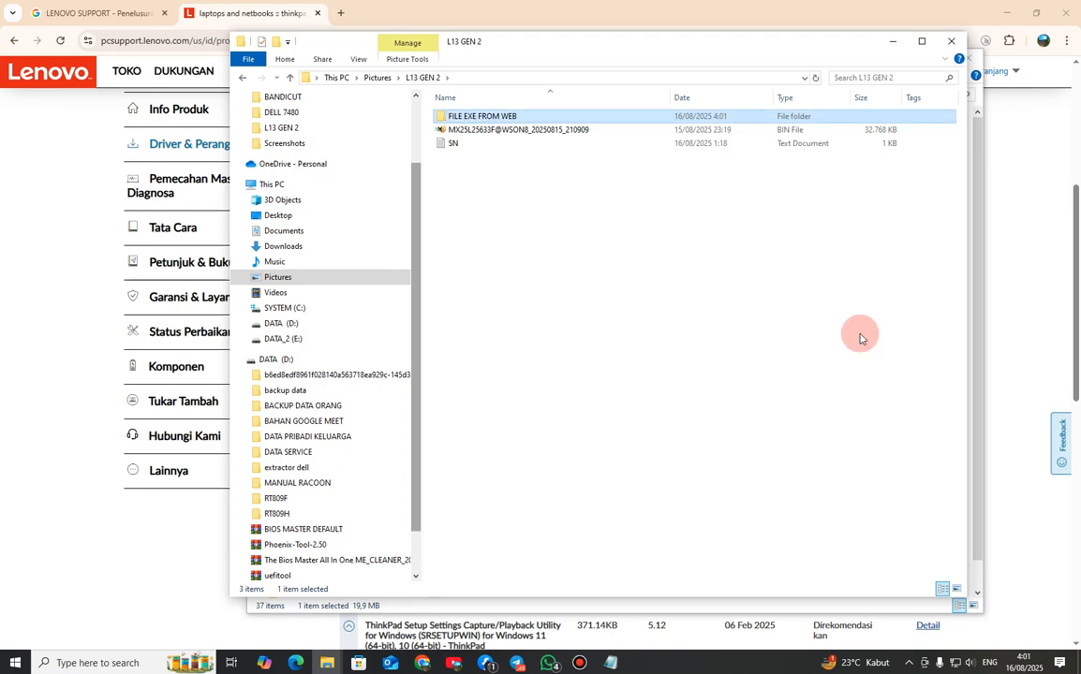
- Paste the cut r1fpuj19ww_v2 application into the FILE EXE FROM WEB folder
double_click(514, 115)
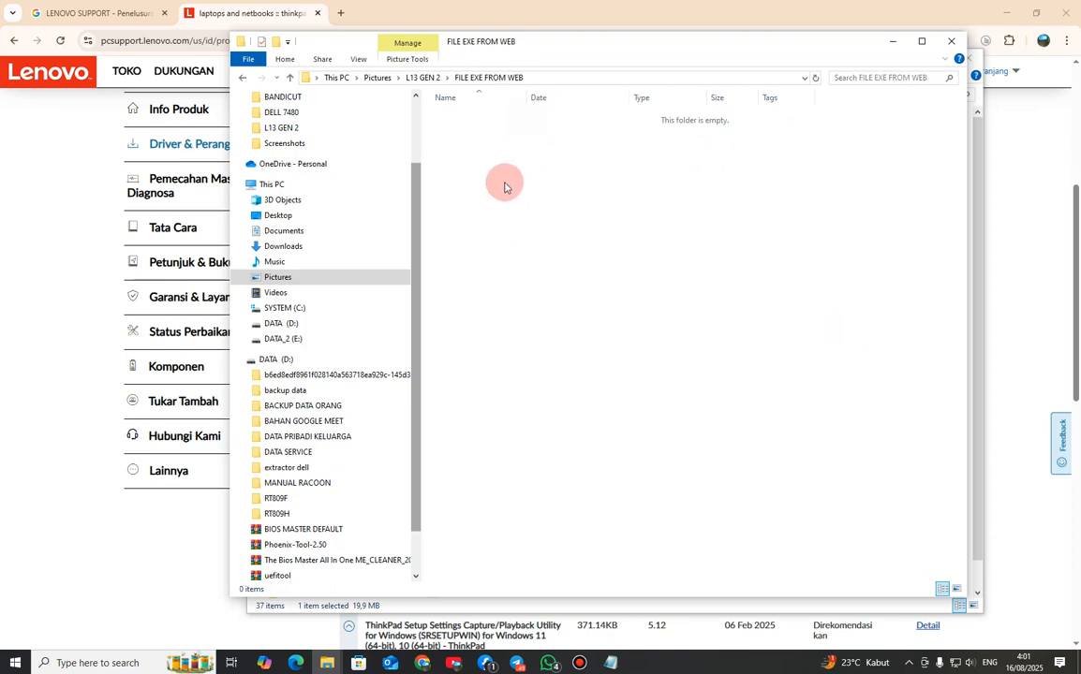
right_click(503, 190)
click(536, 277)
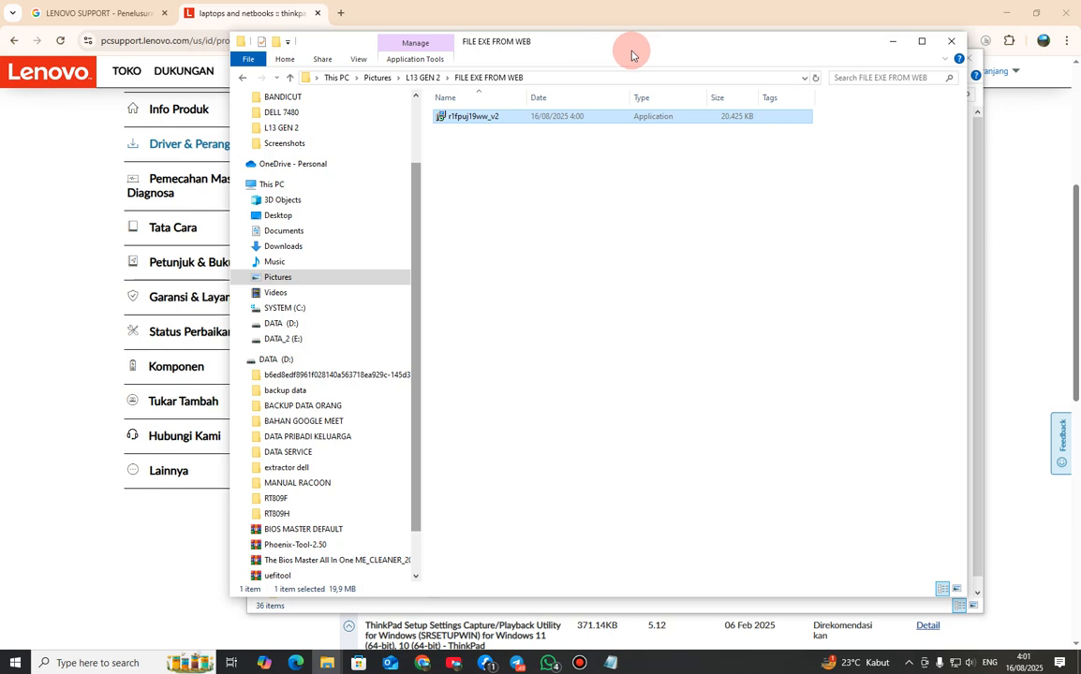
drag(632, 53, 570, 91)
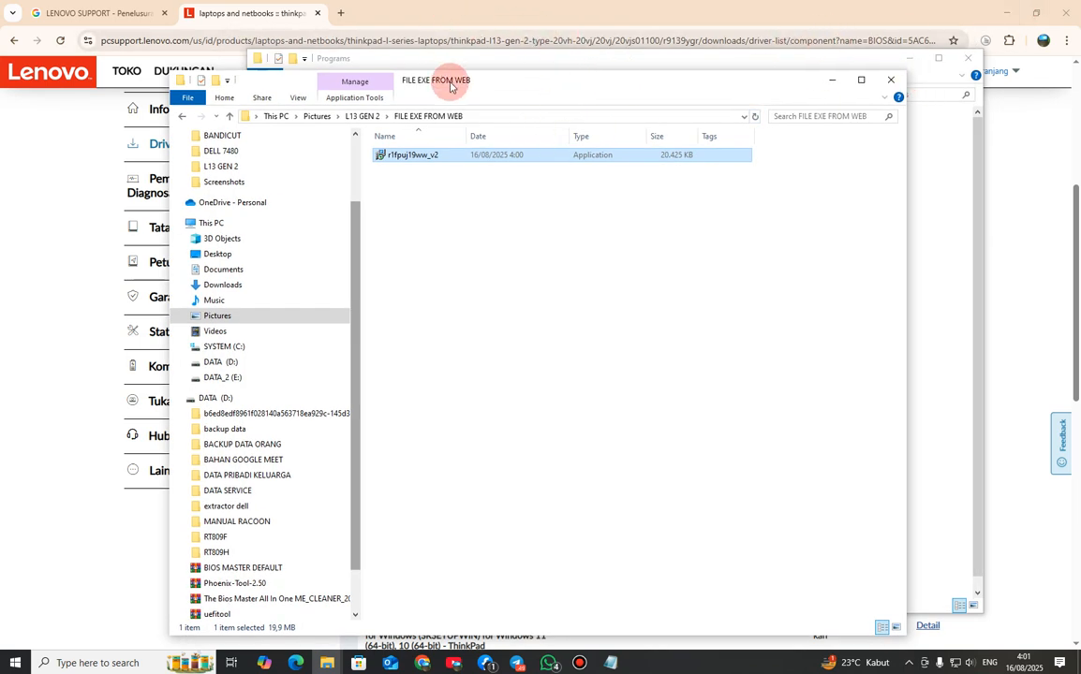
- Switch to Chrome and search the web for LENOVO BIOS EXTRACTOR in a new tab
click(341, 17)
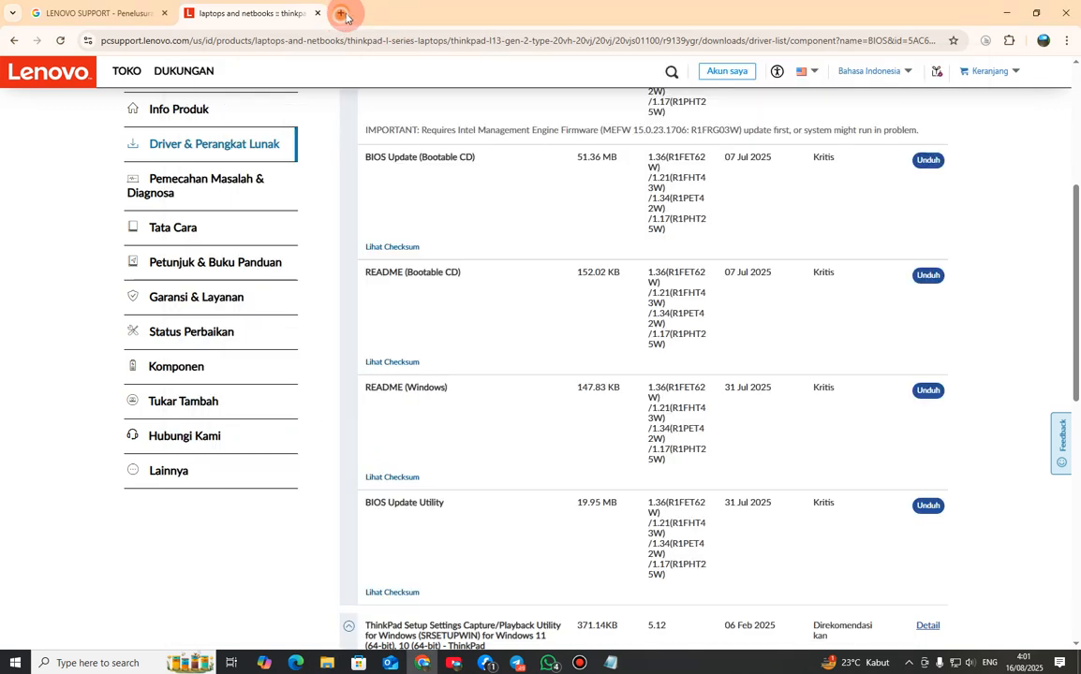
click(341, 13)
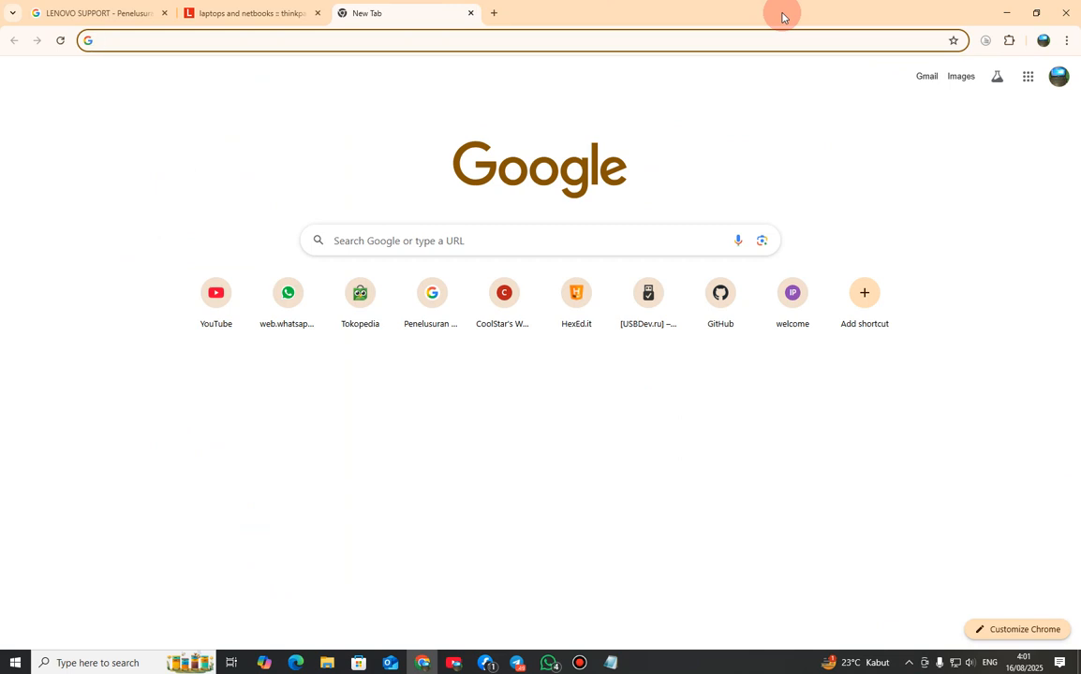
text(LENOV)
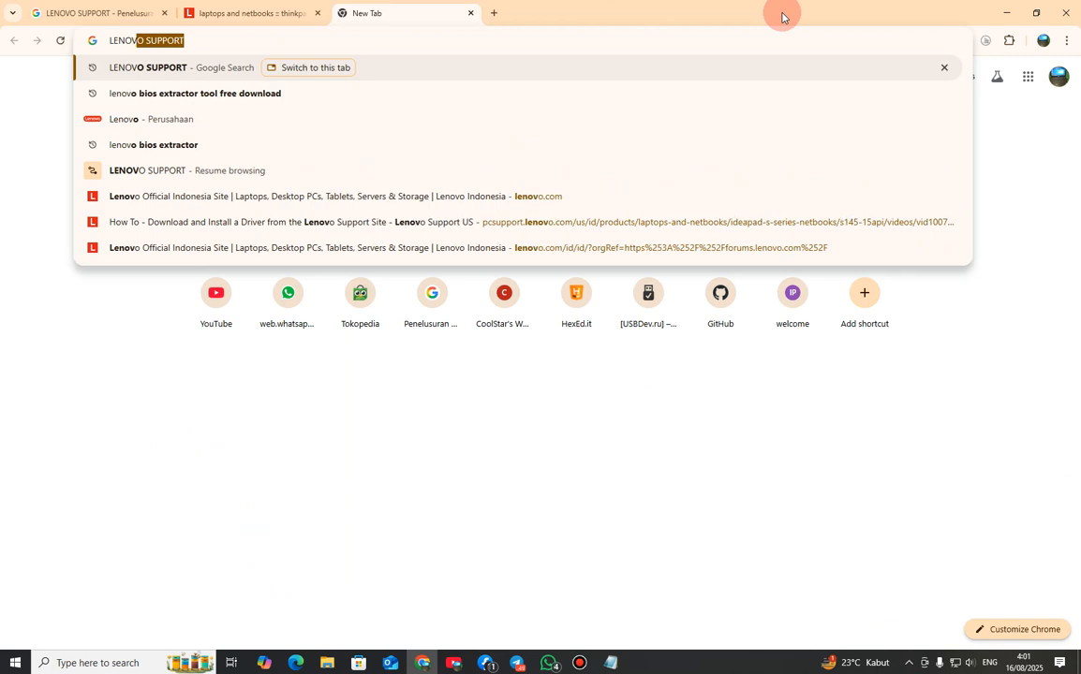
text(O)
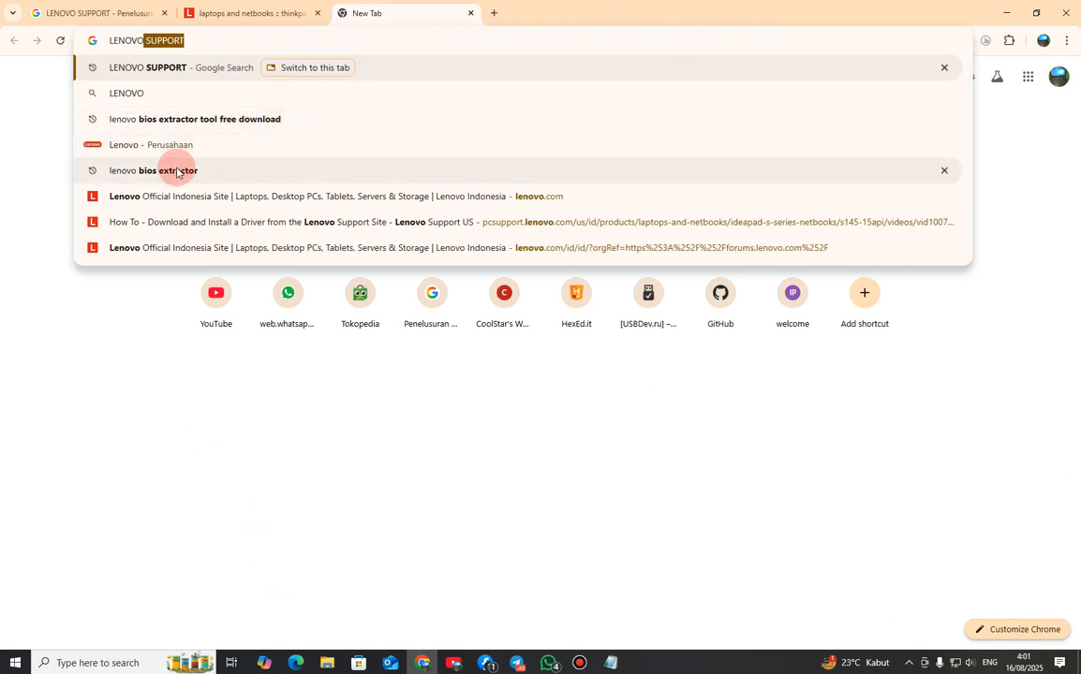
click(303, 41)
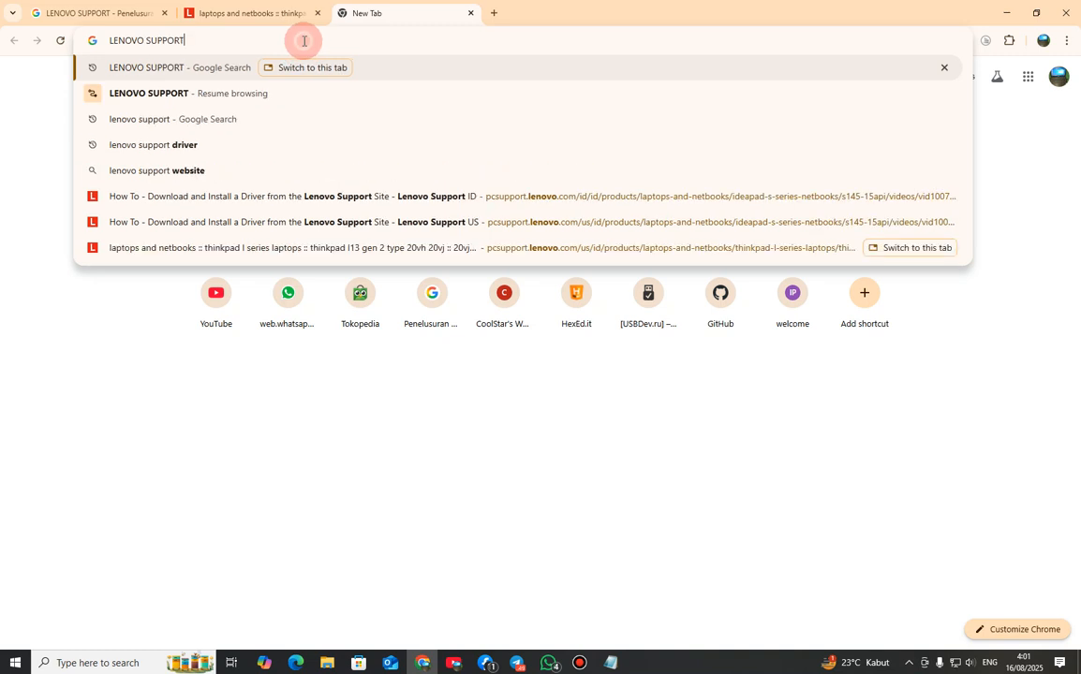
key(BackSpace)
key(BackSpace)
key(BackSpace)
key(BackSpace)
key(BackSpace)
key(BackSpace)
key(BackSpace)
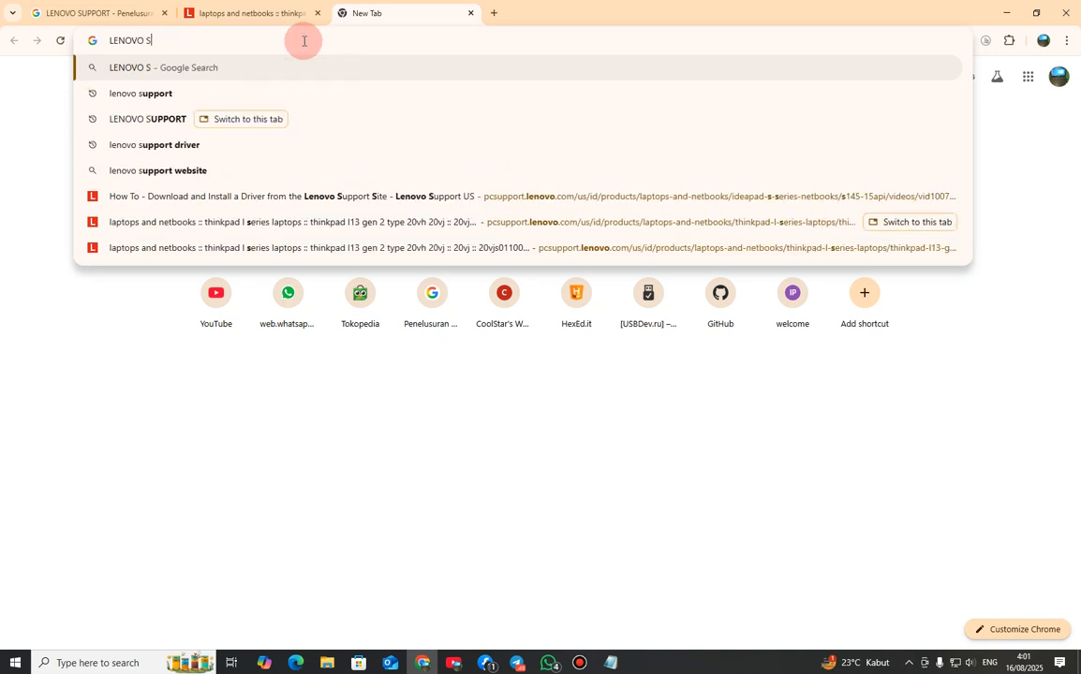
text(BIOS E)
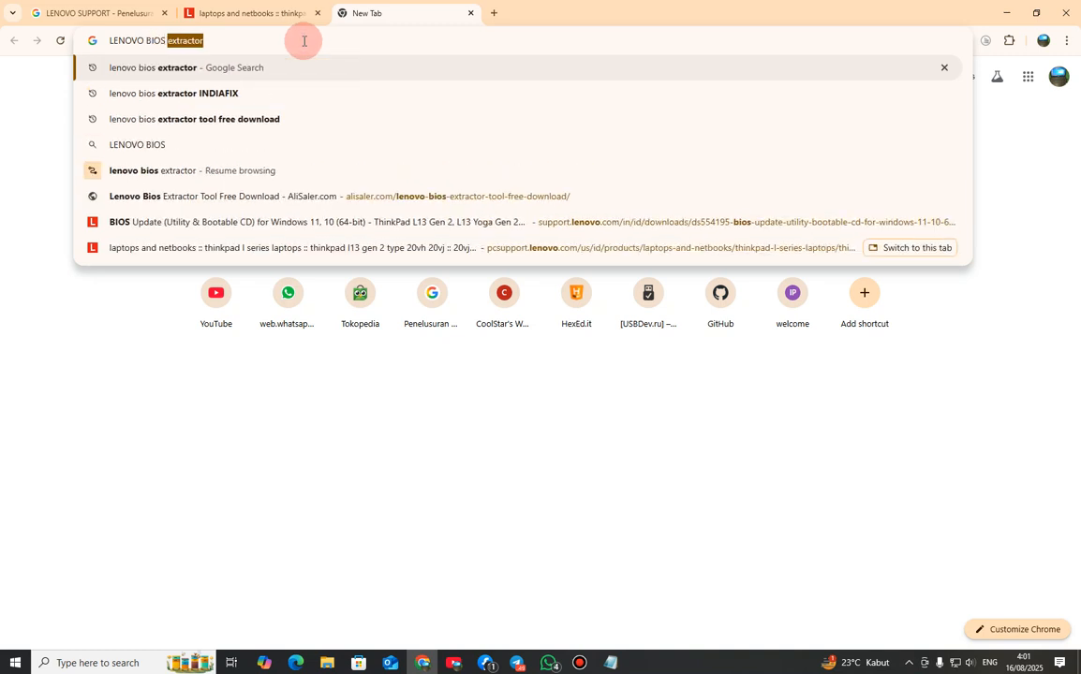
text(XT)
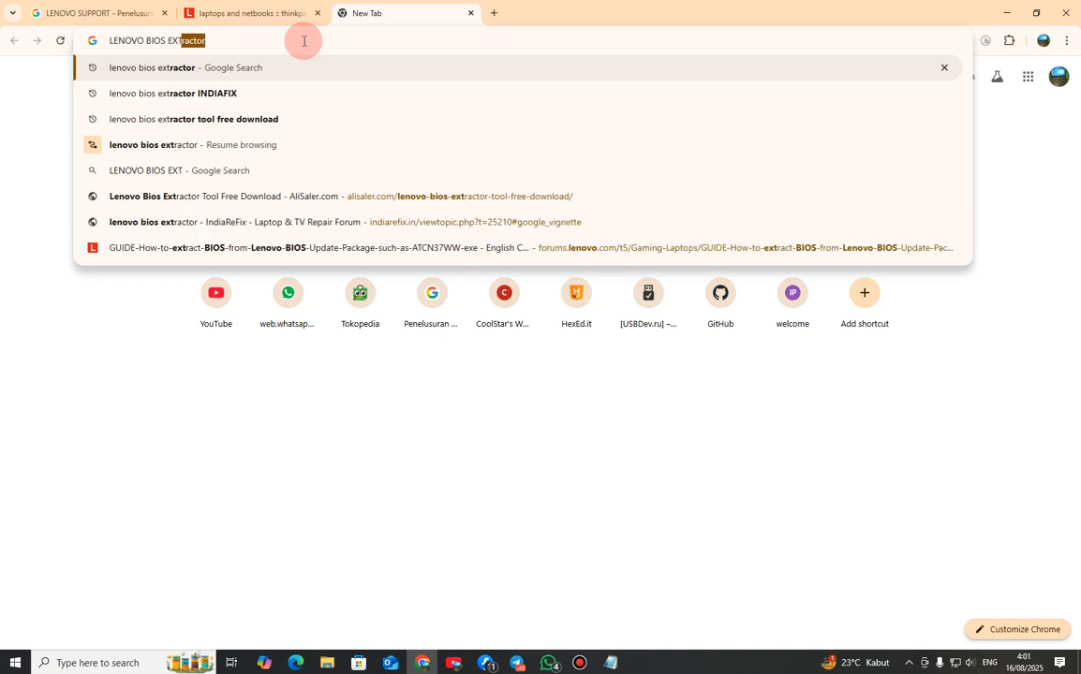
text(RACT)
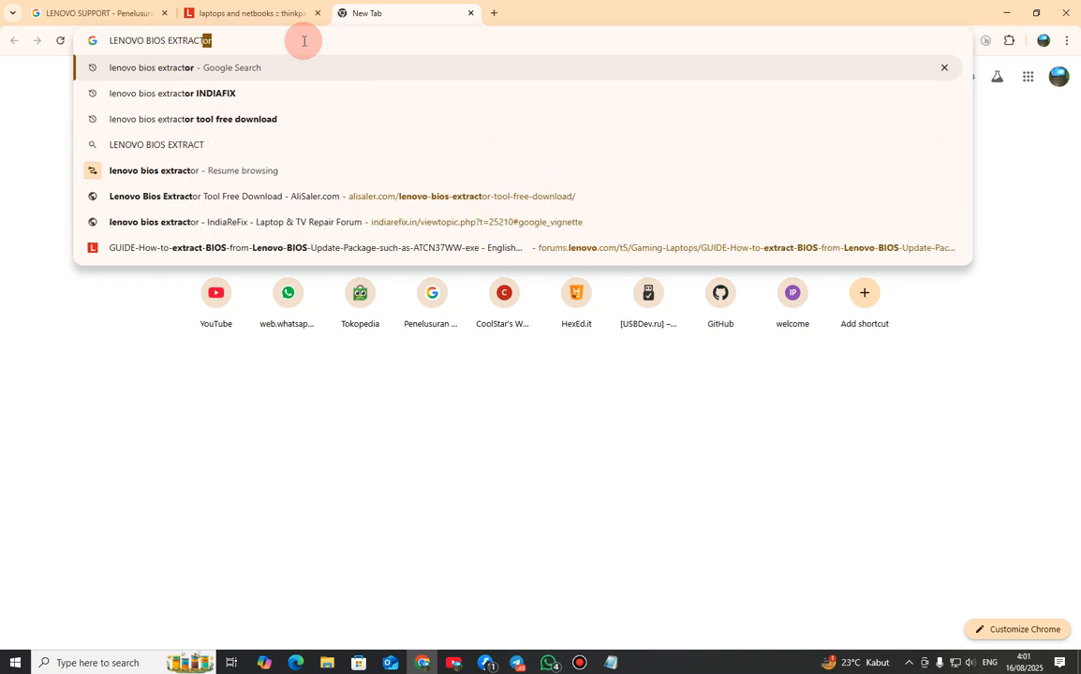
text(OR)
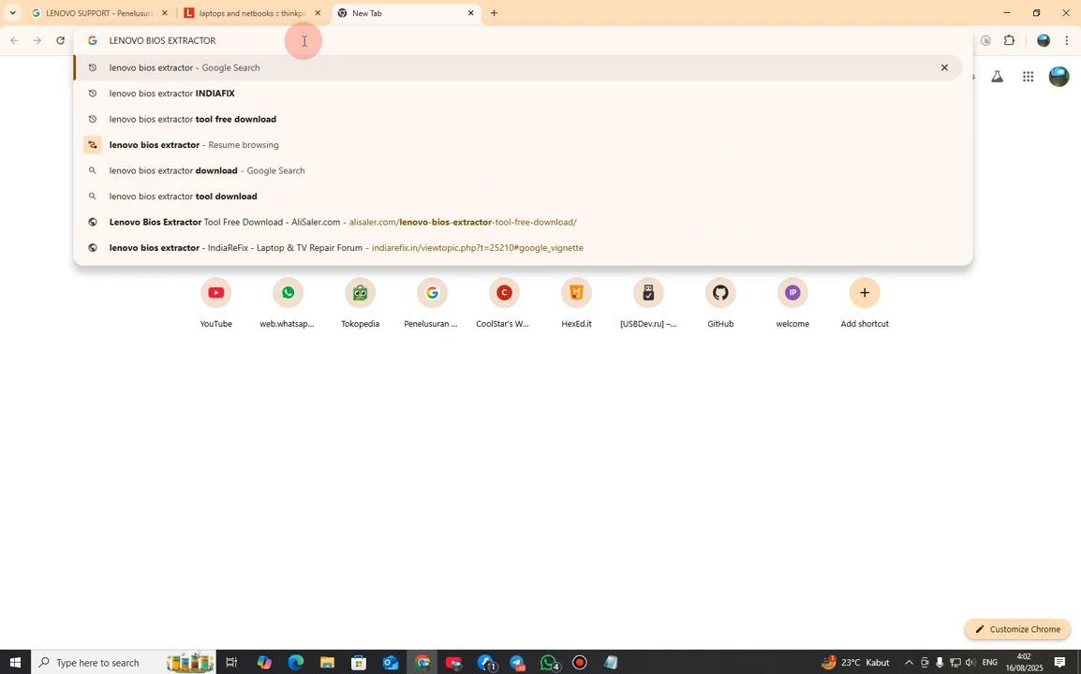
key(Return)
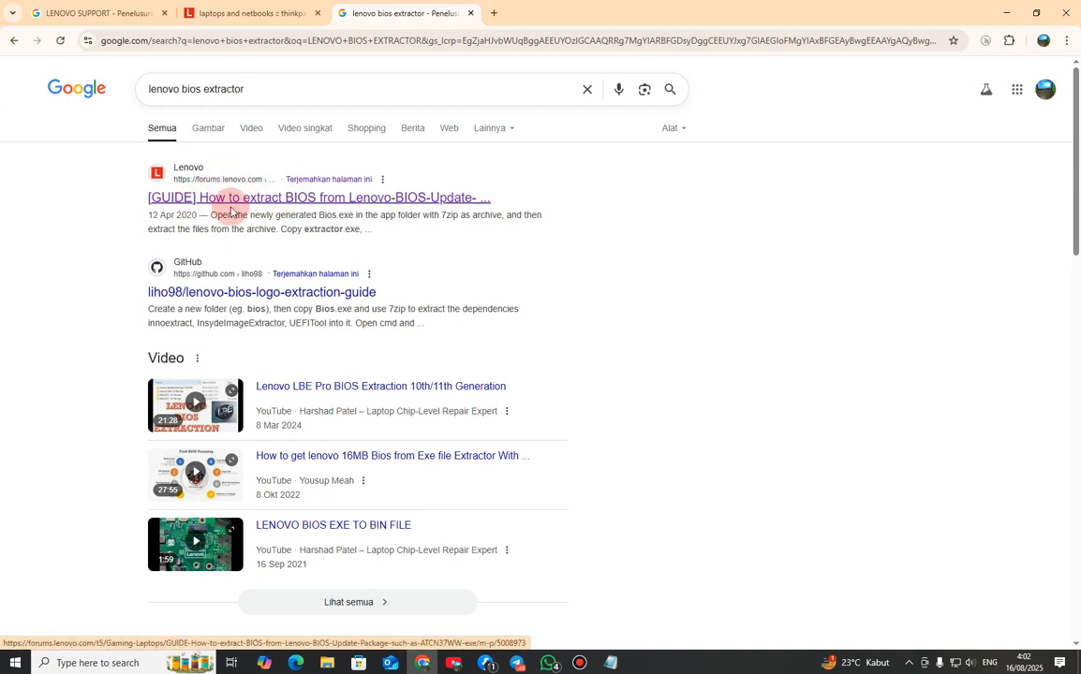
- Open the Lenovo forum guide on extracting BIOS from update packages and its innoextract v1.8 link, each in a new tab
right_click(237, 206)
click(277, 218)
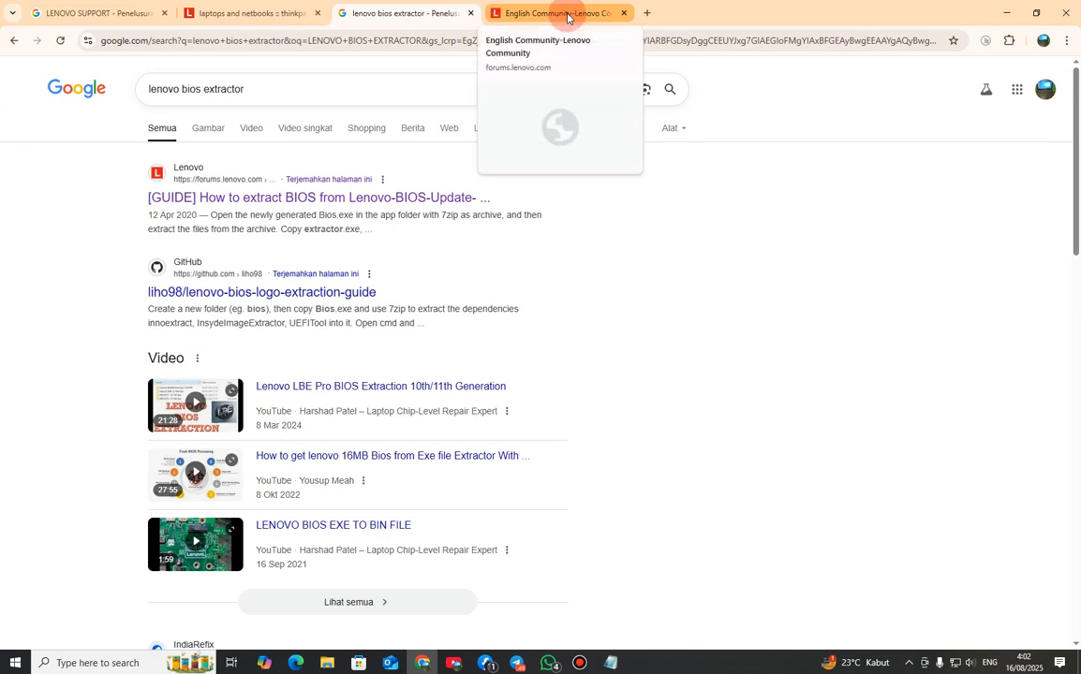
click(561, 17)
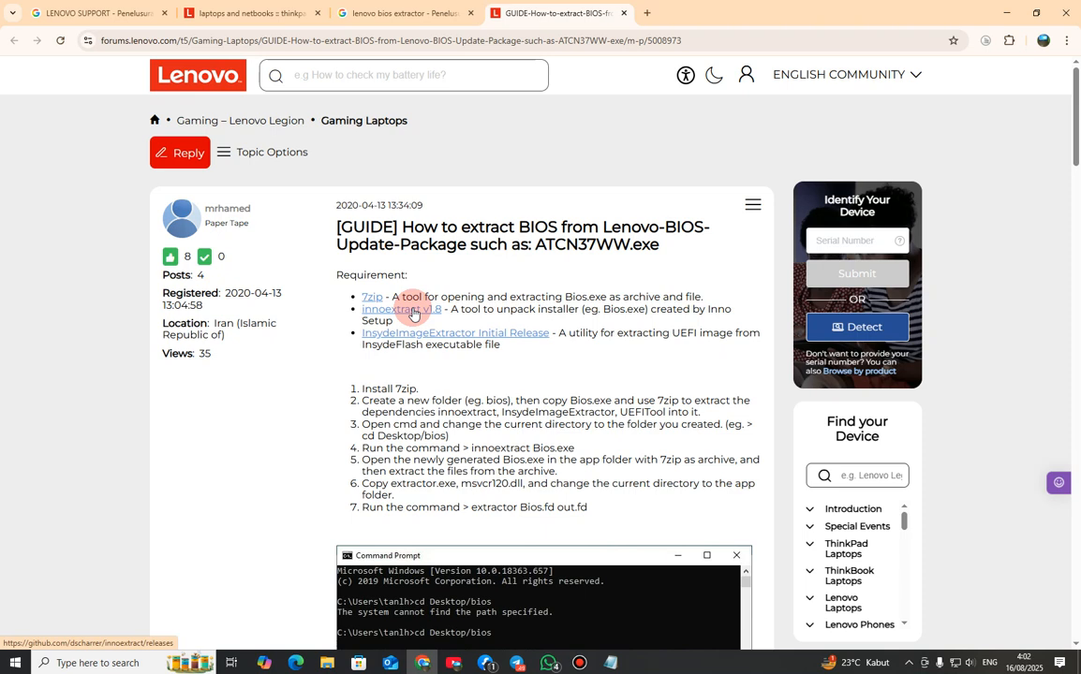
right_click(413, 313)
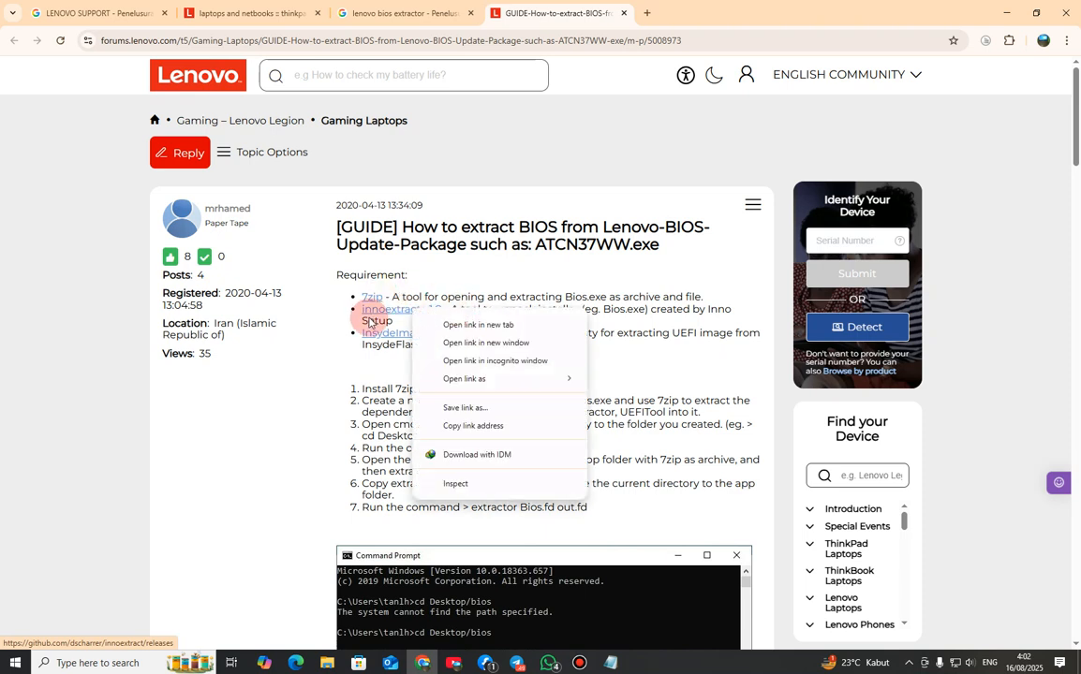
click(486, 326)
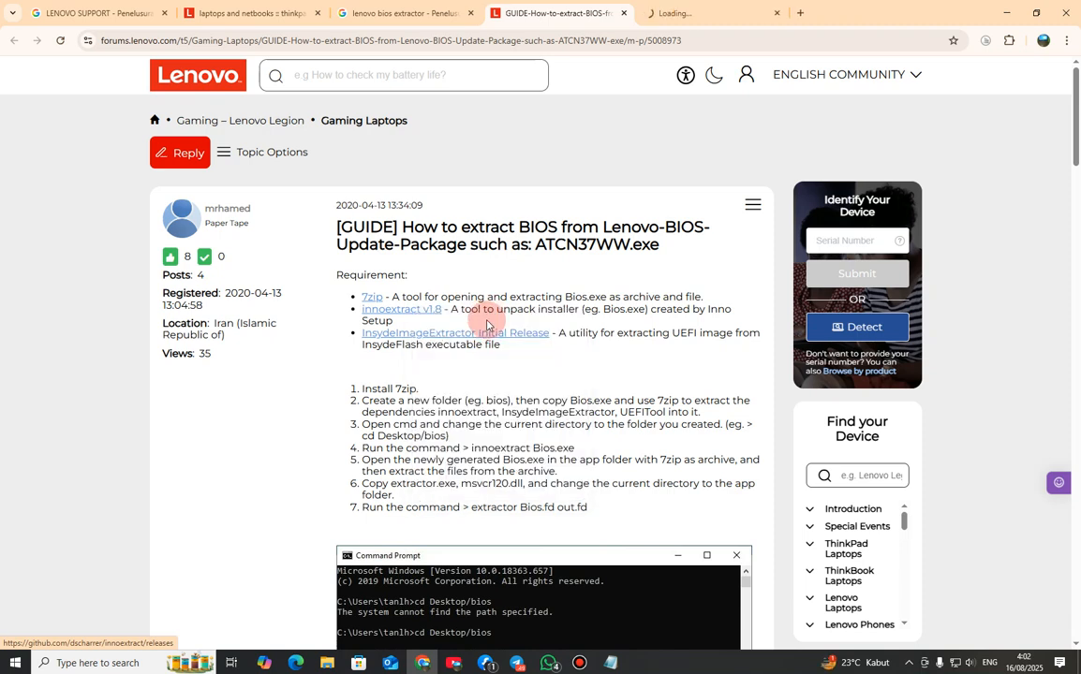
click(683, 14)
- Download innoextract-1.9-windows.zip from the release assets and open the folder containing it
scroll(671, 299, down, 2)
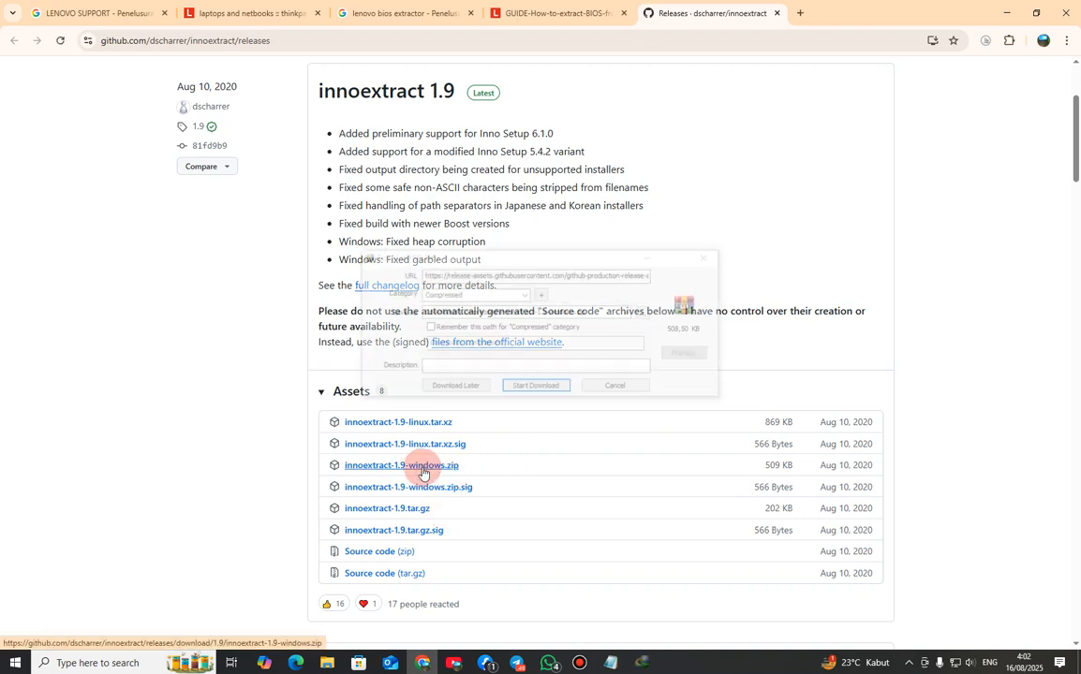
click(541, 386)
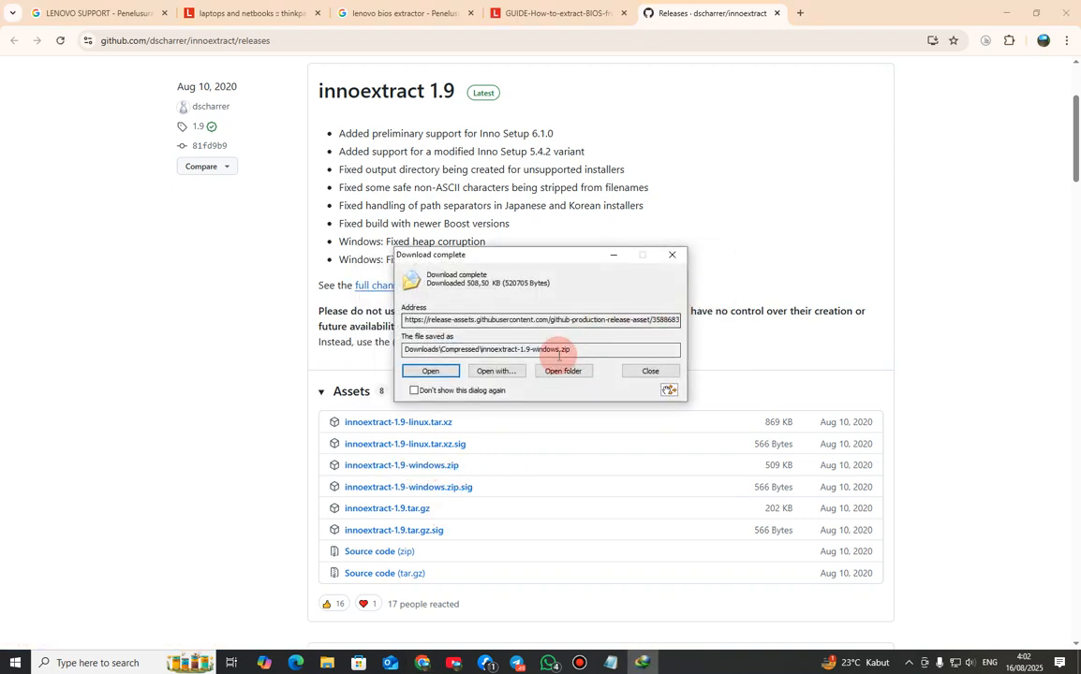
click(564, 370)
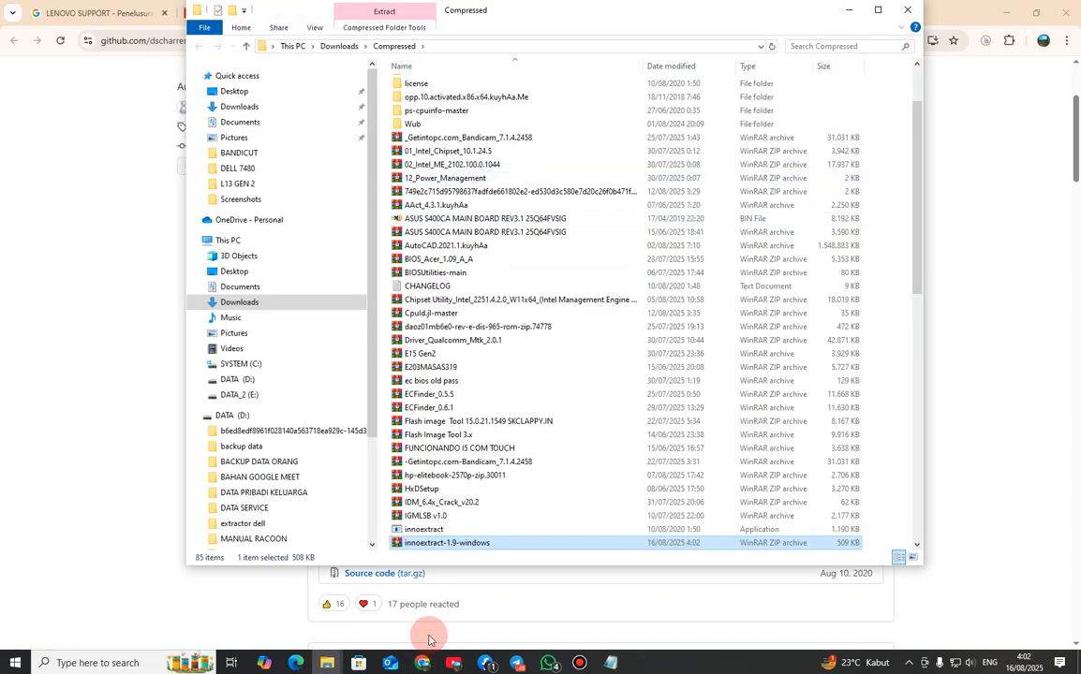
- Move the innoextract-1.9-windows archive from the Compressed folder into FILE EXE FROM WEB
right_click(482, 545)
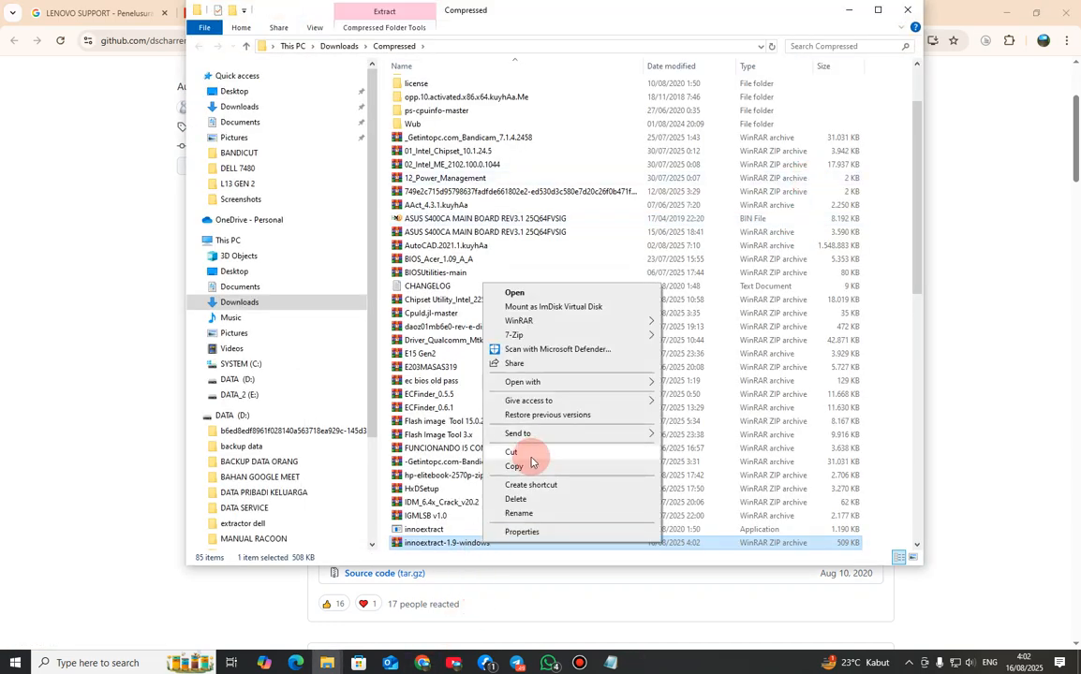
click(473, 412)
mouse_move(328, 662)
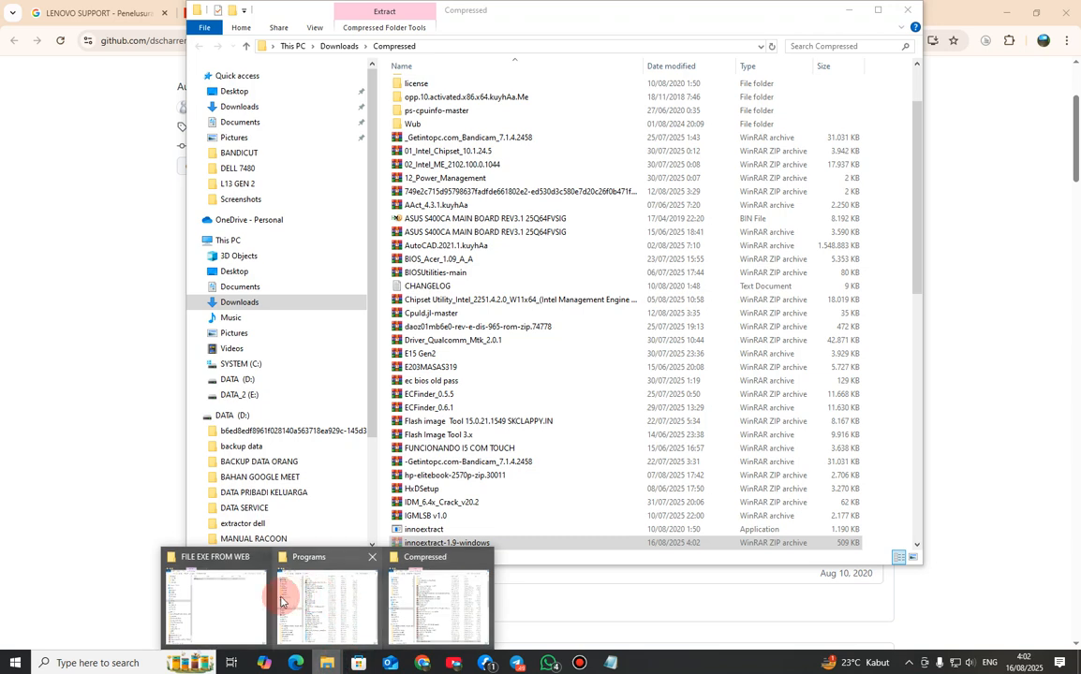
click(217, 591)
right_click(407, 211)
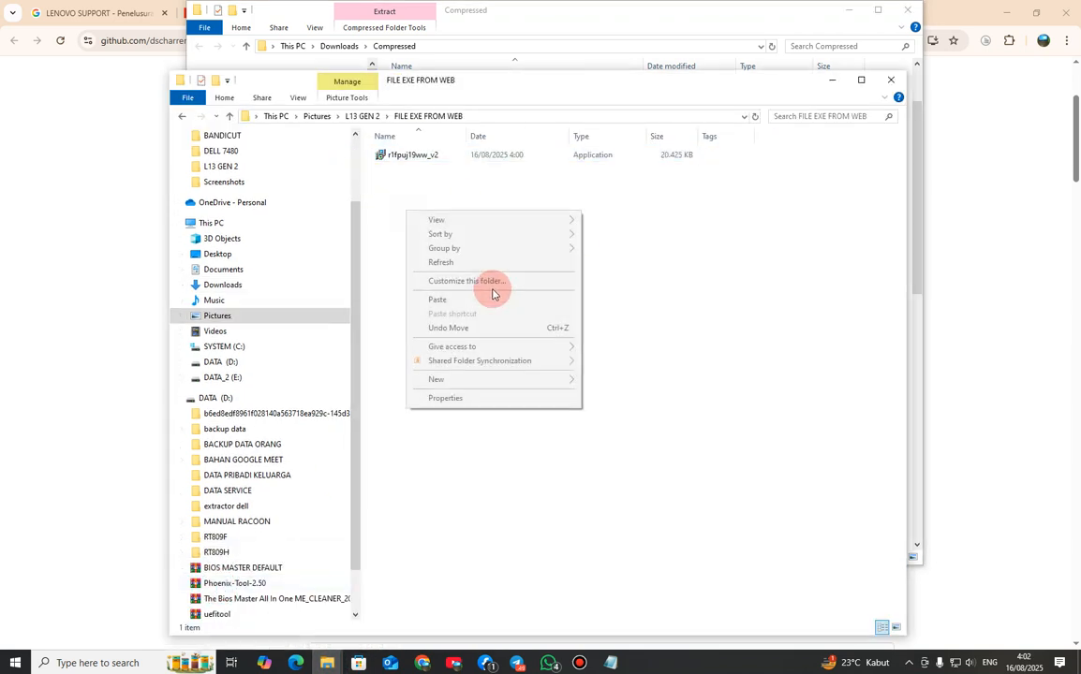
click(438, 298)
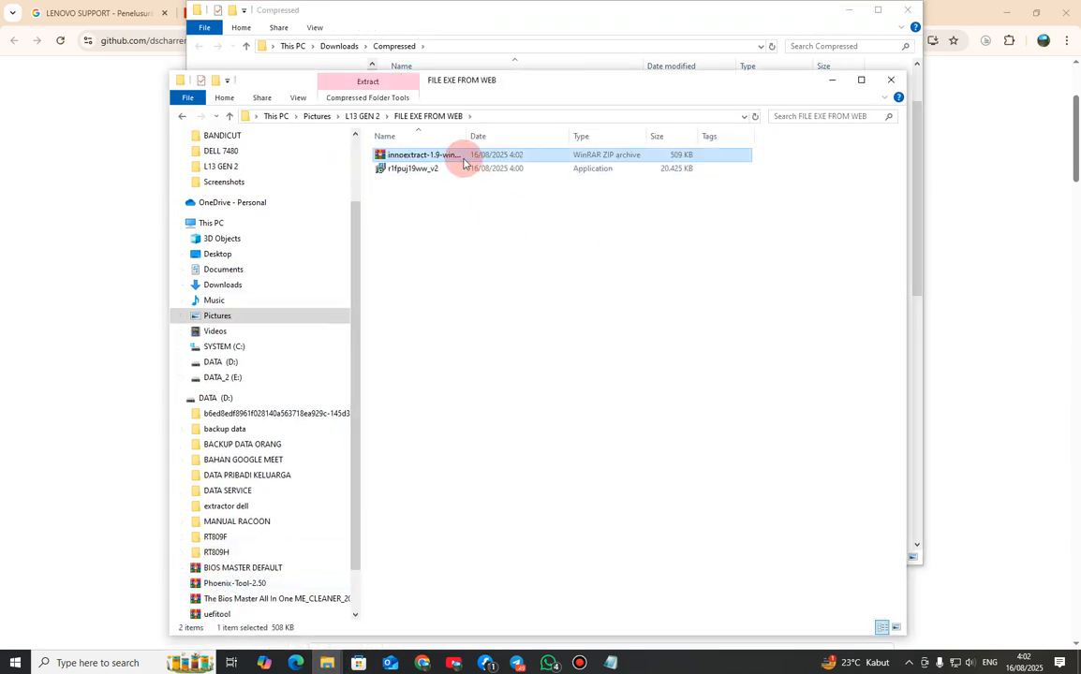
- Widen the file name column and extract the innoextract-1.9-windows archive directly into FILE EXE FROM WEB with WinRAR
double_click(517, 132)
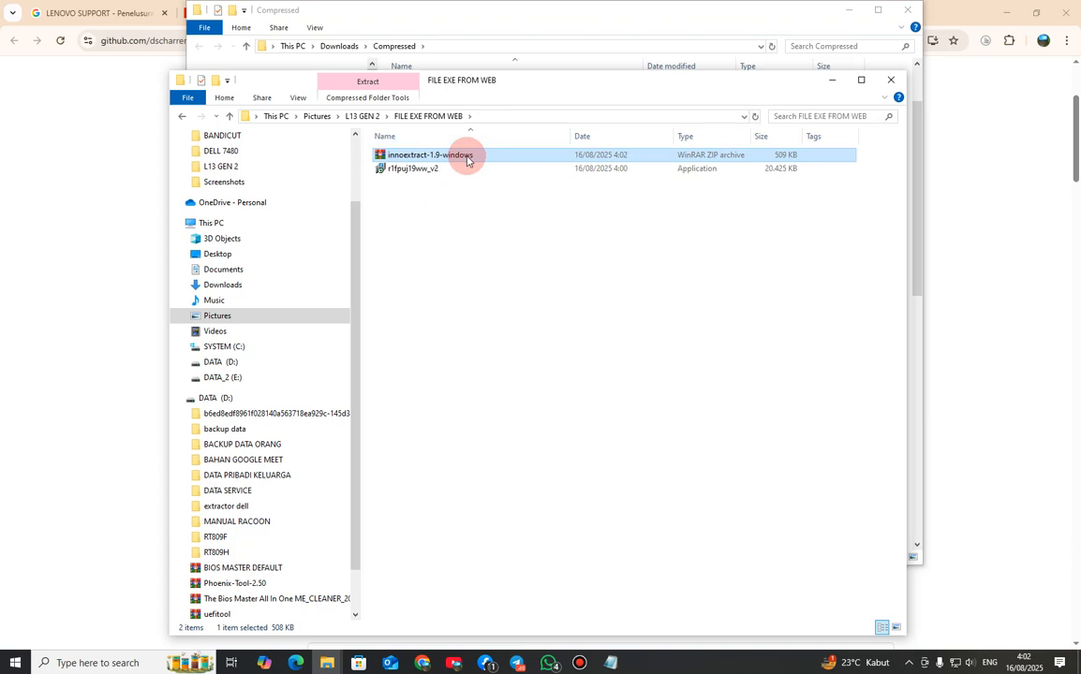
right_click(468, 156)
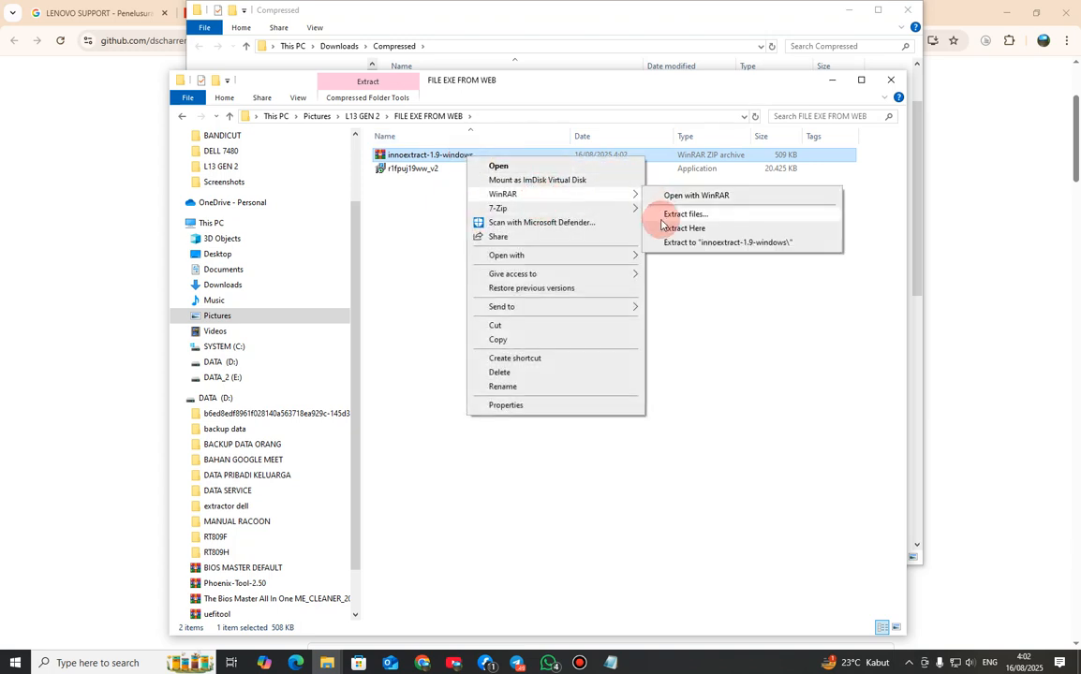
click(666, 210)
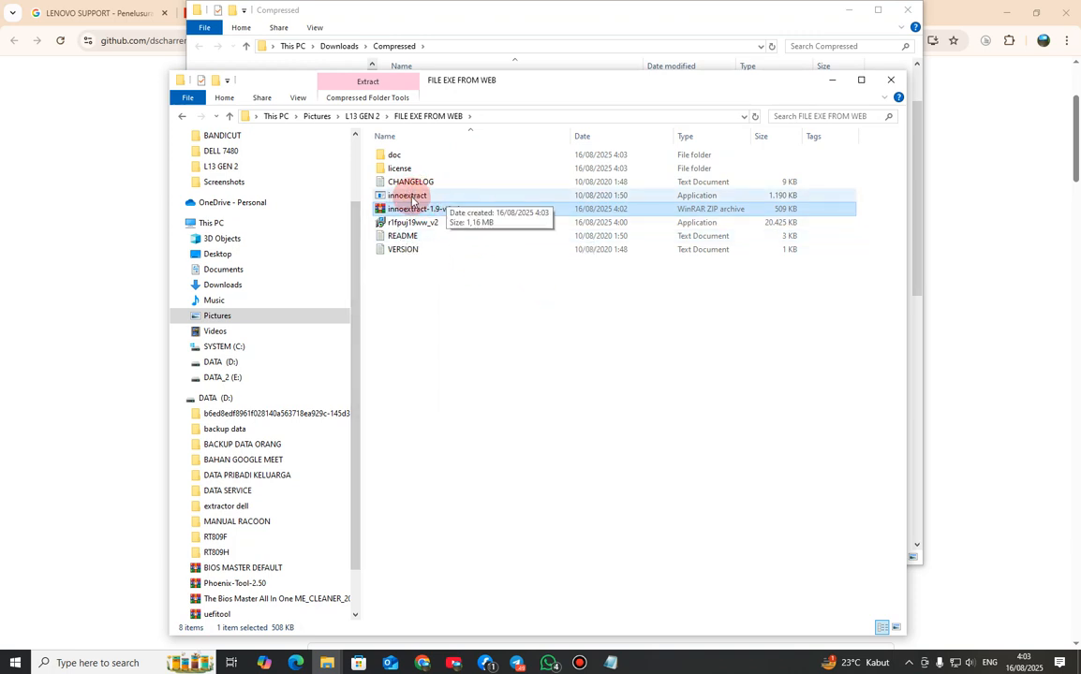
- Unpack r1fpuj19ww_v2 by opening it with innoextract and show the extracted code$GetExtractPath$ folder in the Details layout
click(440, 227)
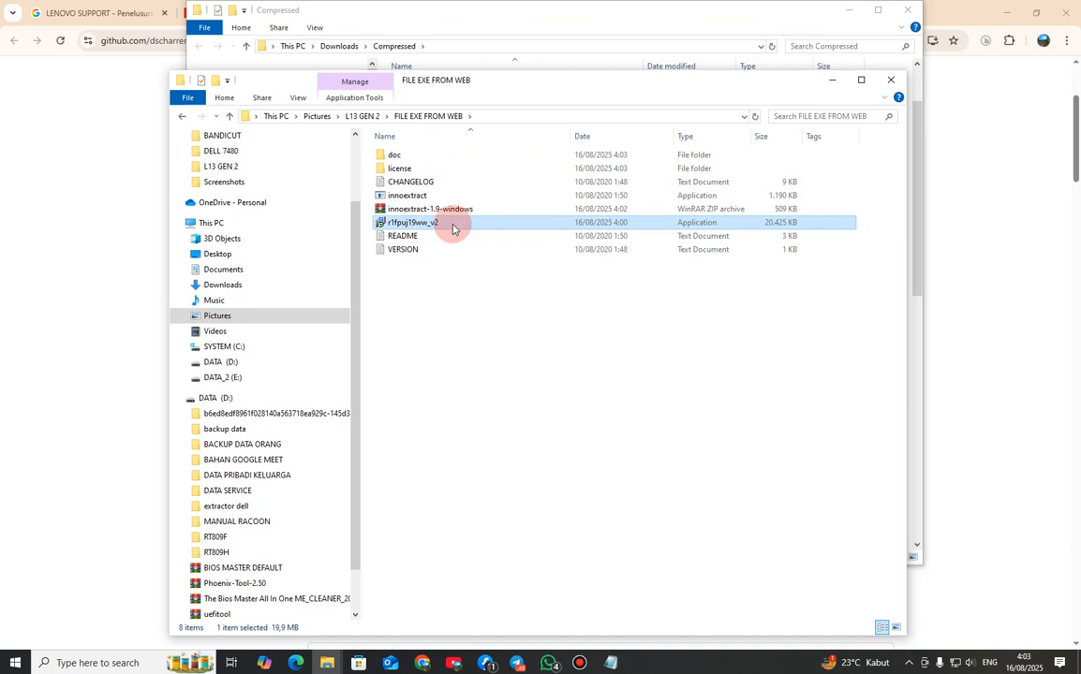
drag(453, 227, 426, 195)
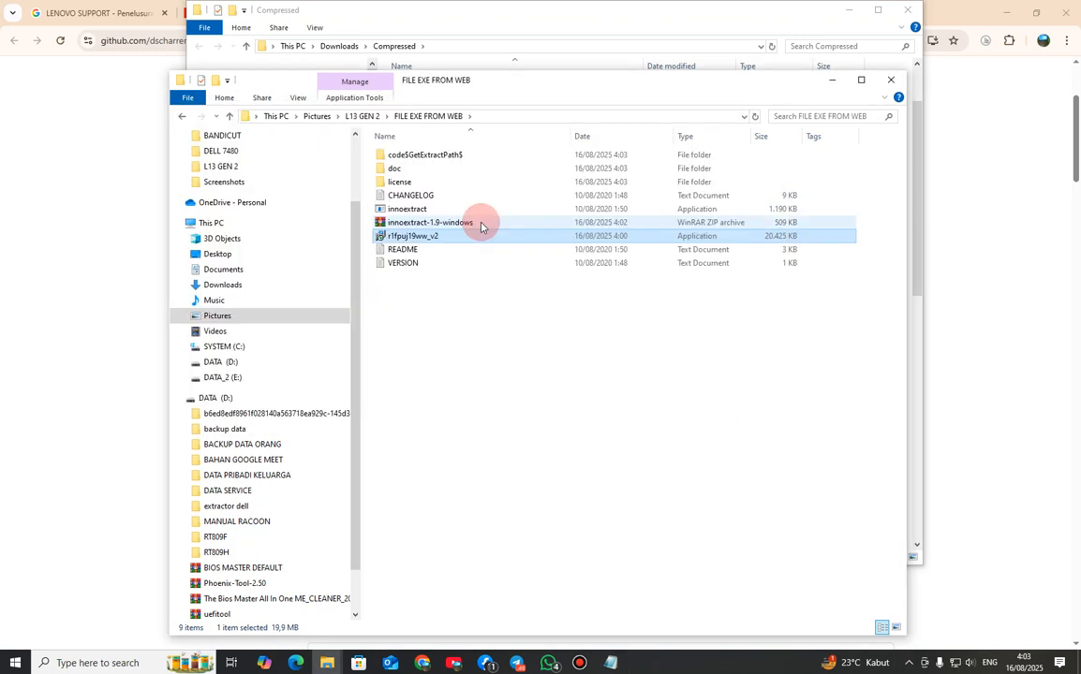
double_click(451, 156)
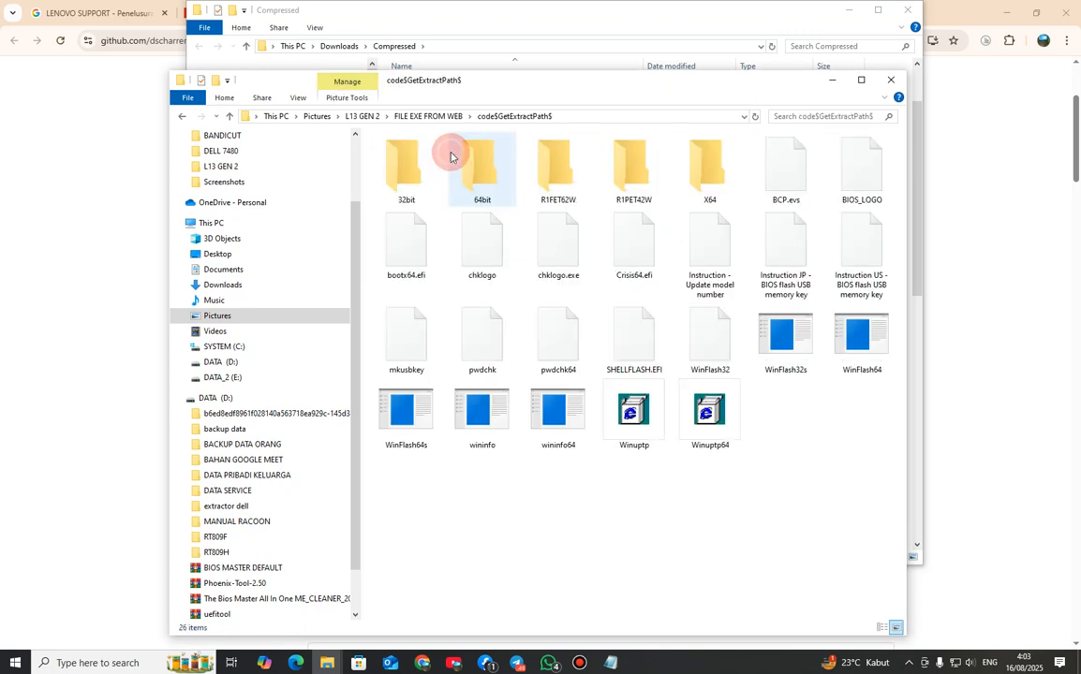
click(306, 103)
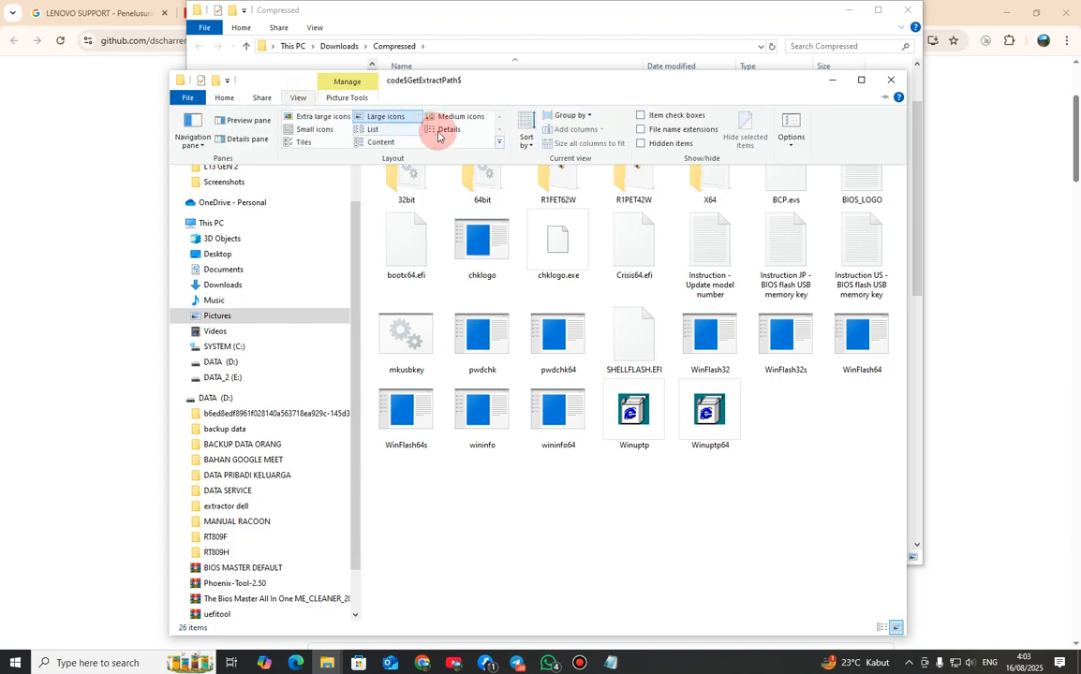
click(458, 131)
- Move the R1FET62W and R1PET42W folders from code$GetExtractPath$ into the L13 GEN 2 folder
click(415, 194)
click(418, 185)
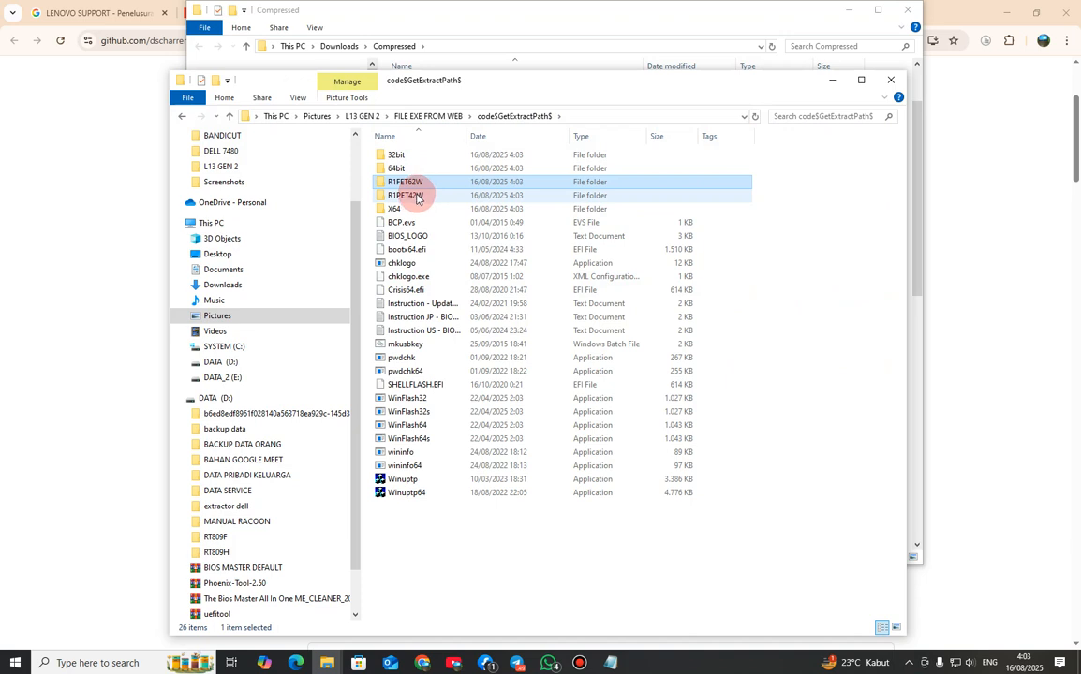
ctrl+click(417, 196)
right_click(417, 195)
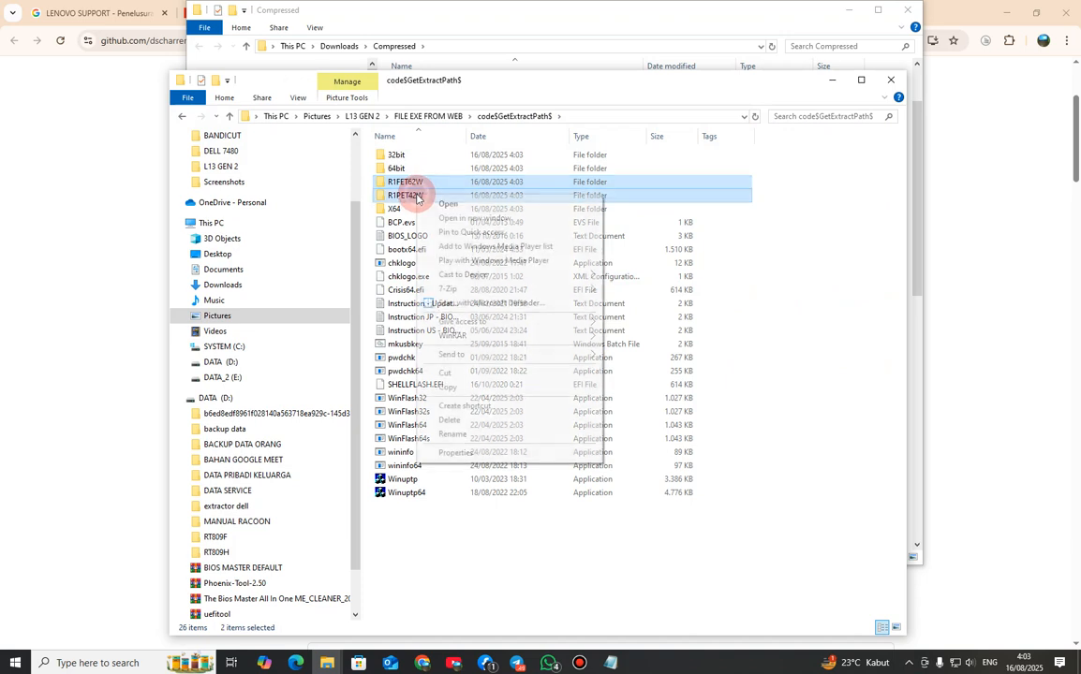
click(481, 375)
click(229, 116)
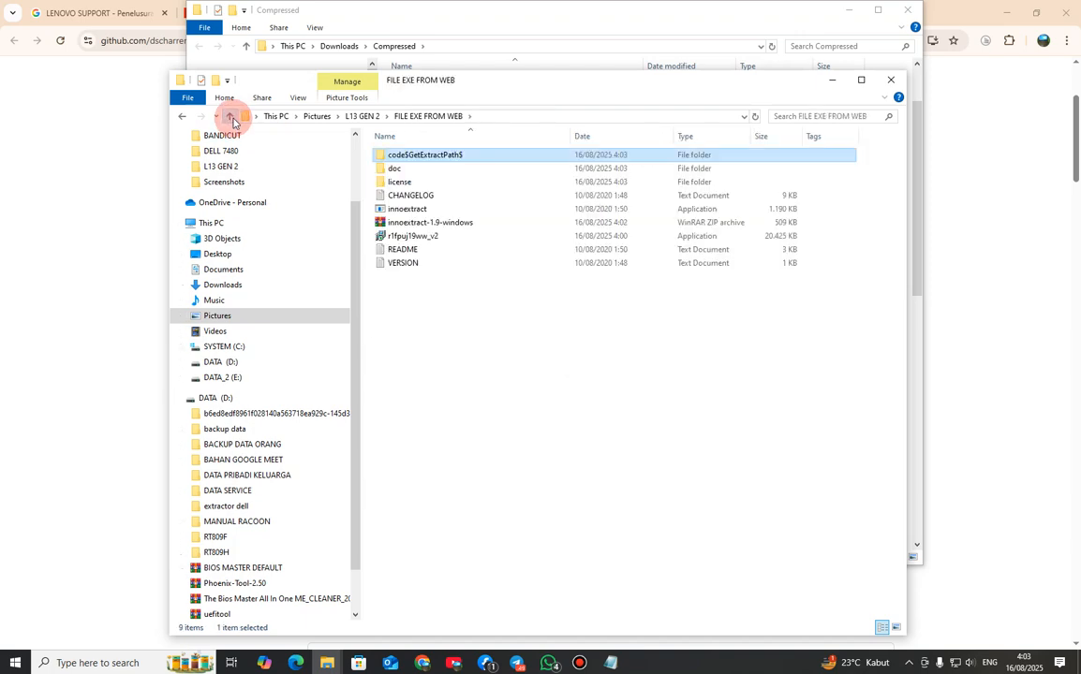
click(230, 117)
right_click(425, 224)
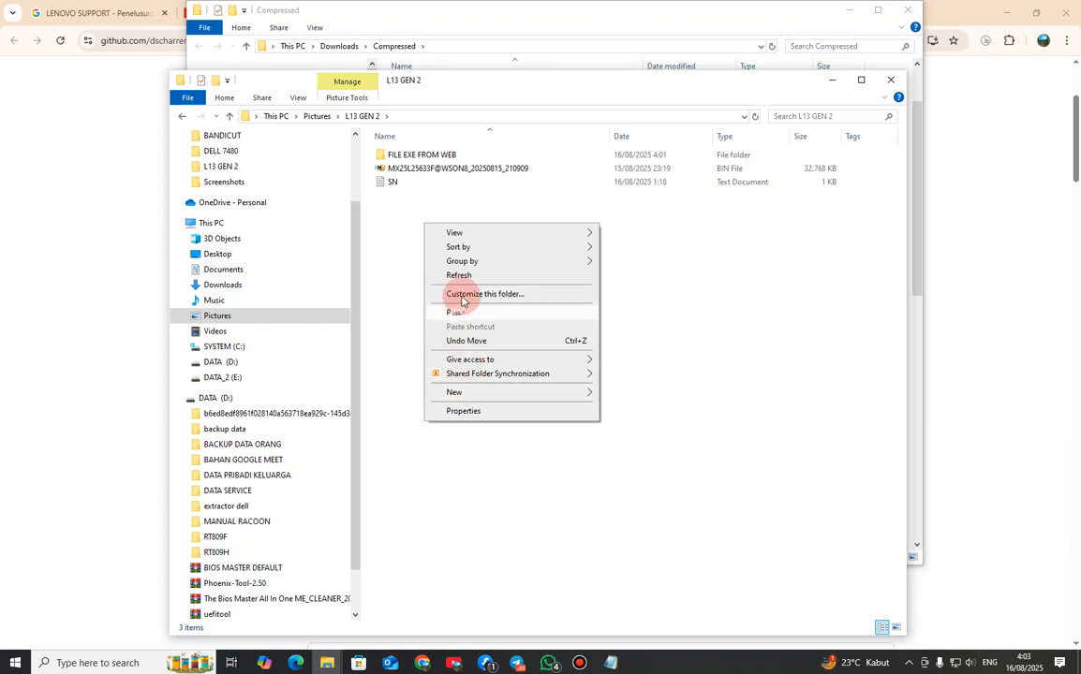
click(457, 314)
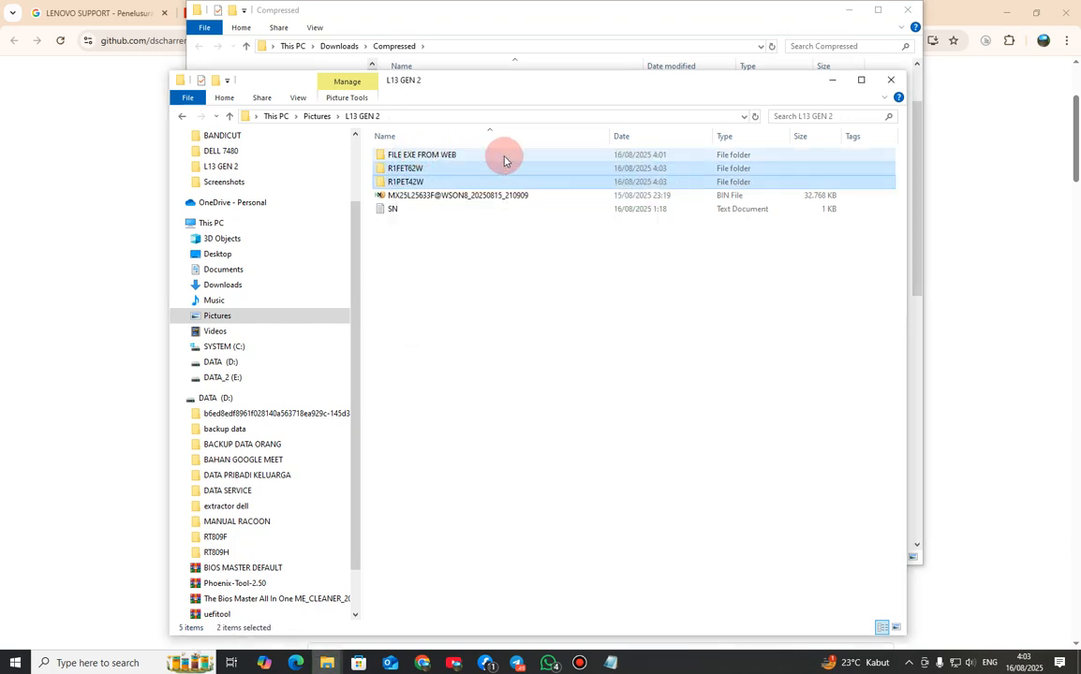
- Delete the FILE EXE FROM WEB folder from the L13 GEN 2 folder
click(449, 153)
right_click(450, 156)
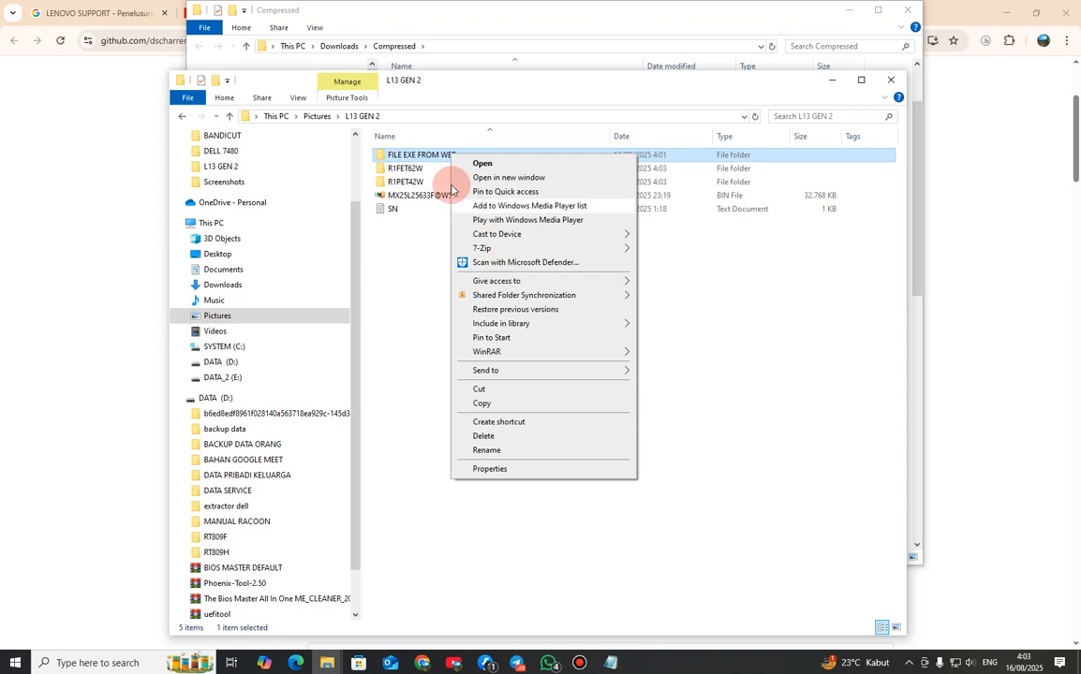
click(485, 435)
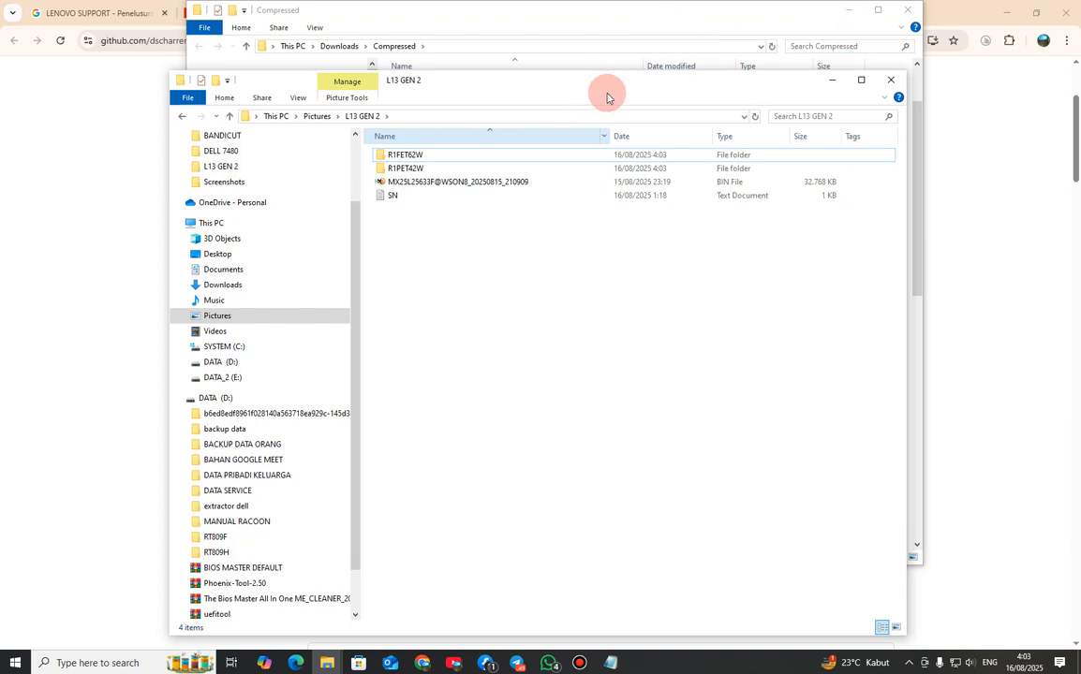
- Minimise the Compressed folder window, close the browser, and reposition the L13 GEN 2 window over the desktop
drag(557, 91, 521, 98)
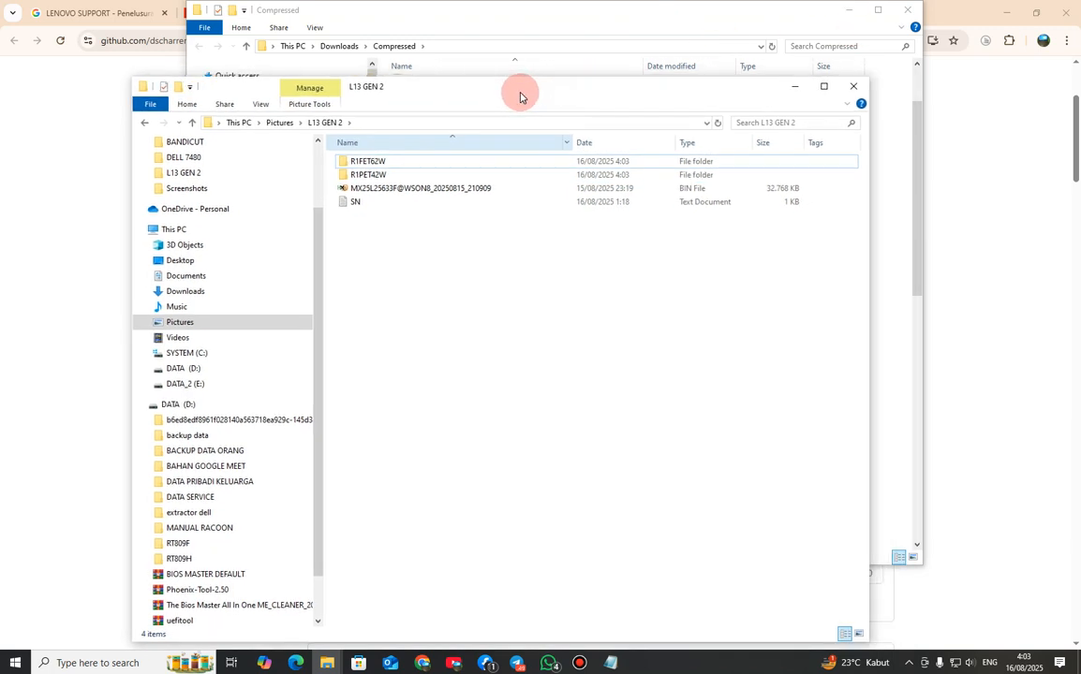
click(853, 11)
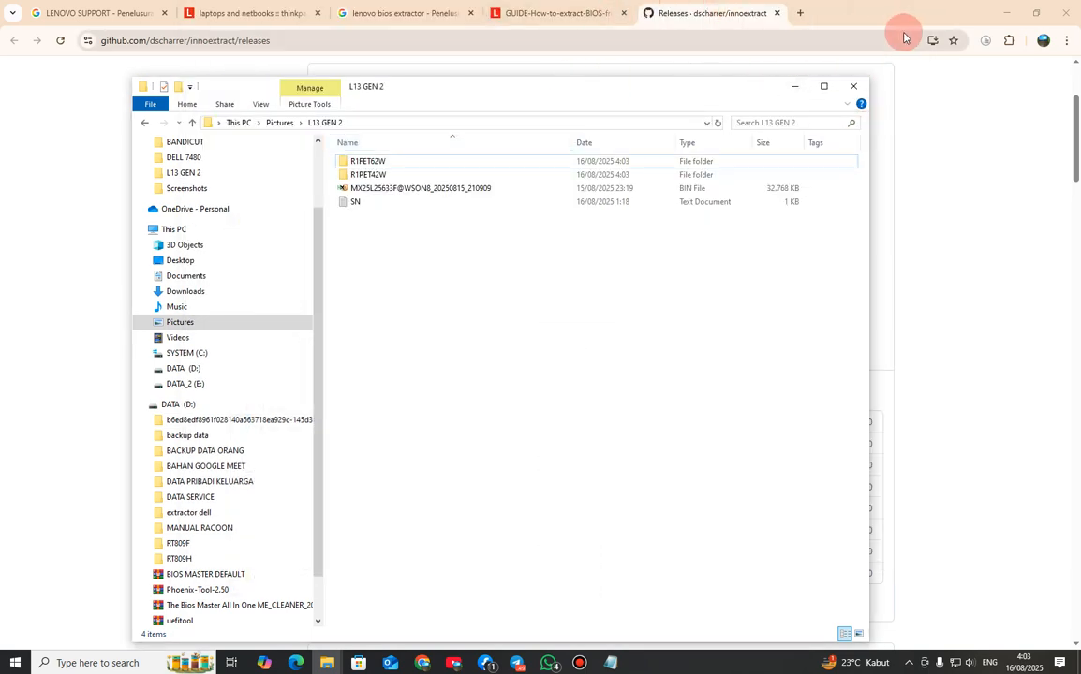
click(1073, 13)
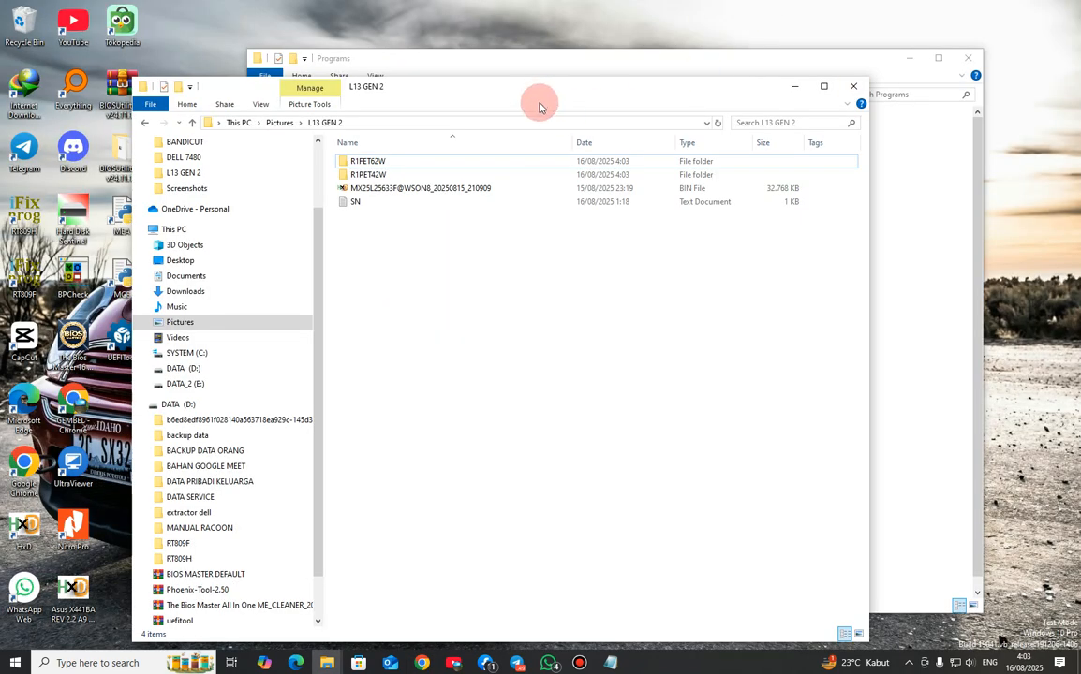
drag(546, 97, 619, 48)
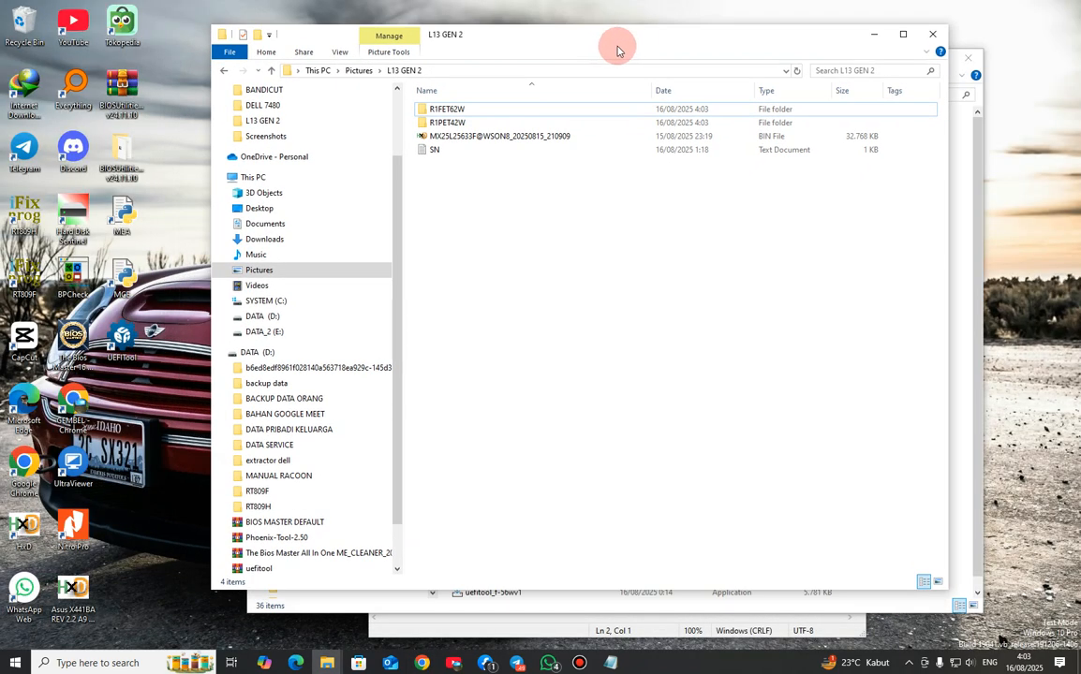
- Open the MX25L25633F@WSON8_20250815_210909 BIN dump in HxD and close the Compressed folder window
click(497, 111)
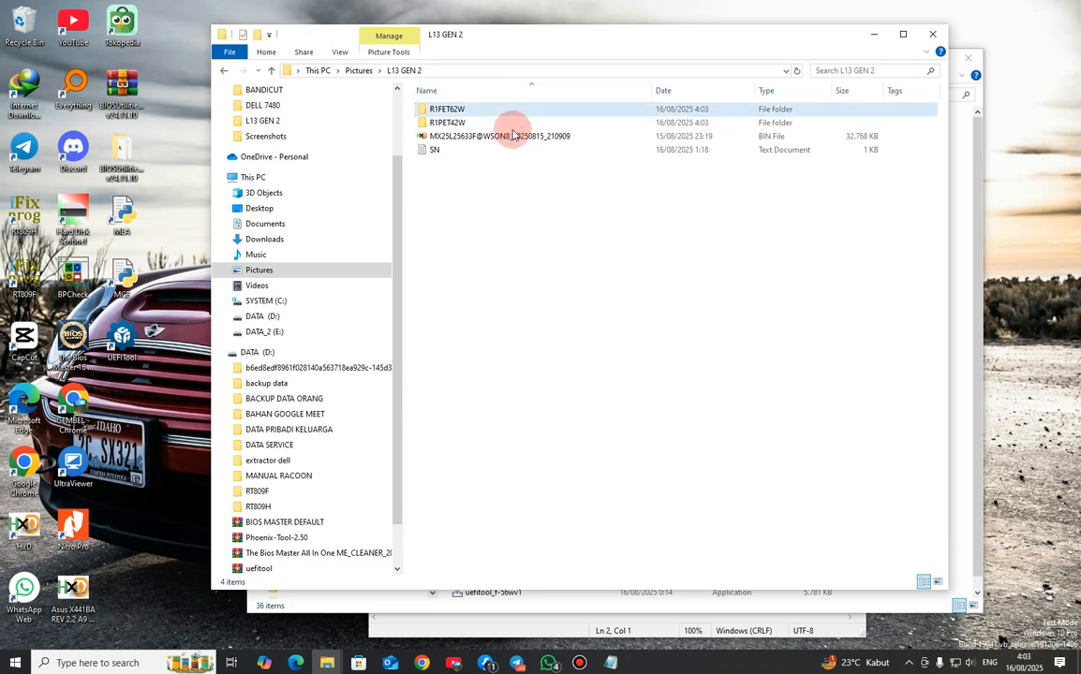
double_click(510, 136)
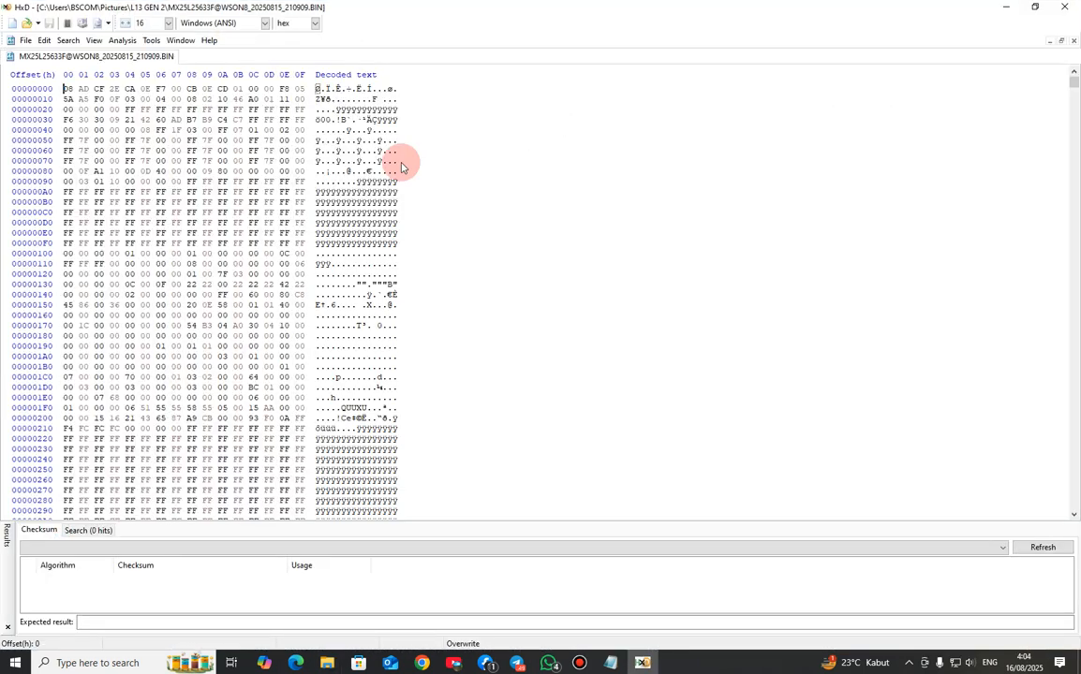
click(226, 130)
click(327, 663)
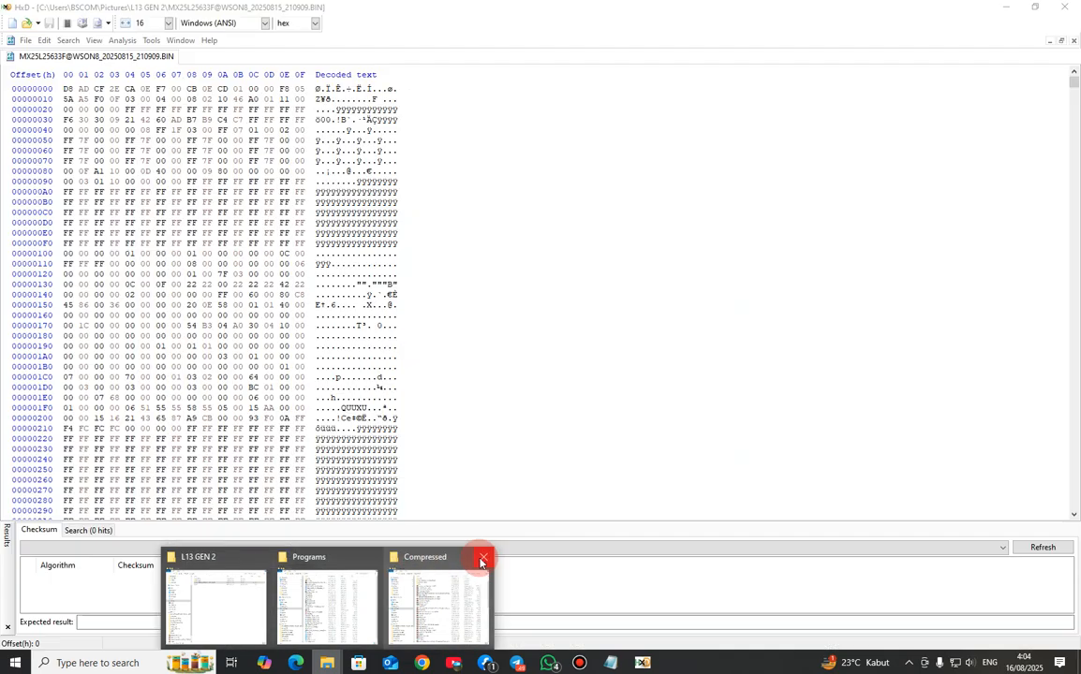
click(483, 557)
- Copy the prefix R1FET from the R1FET62W folder name and search the whole dump in HxD for that text string
click(233, 607)
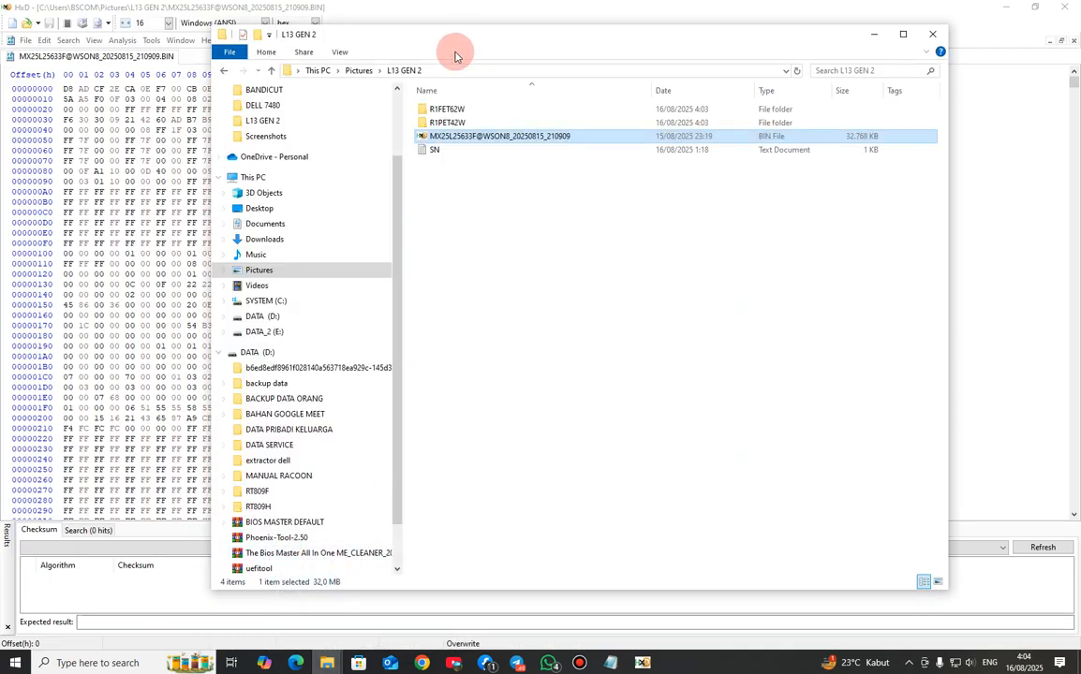
click(446, 109)
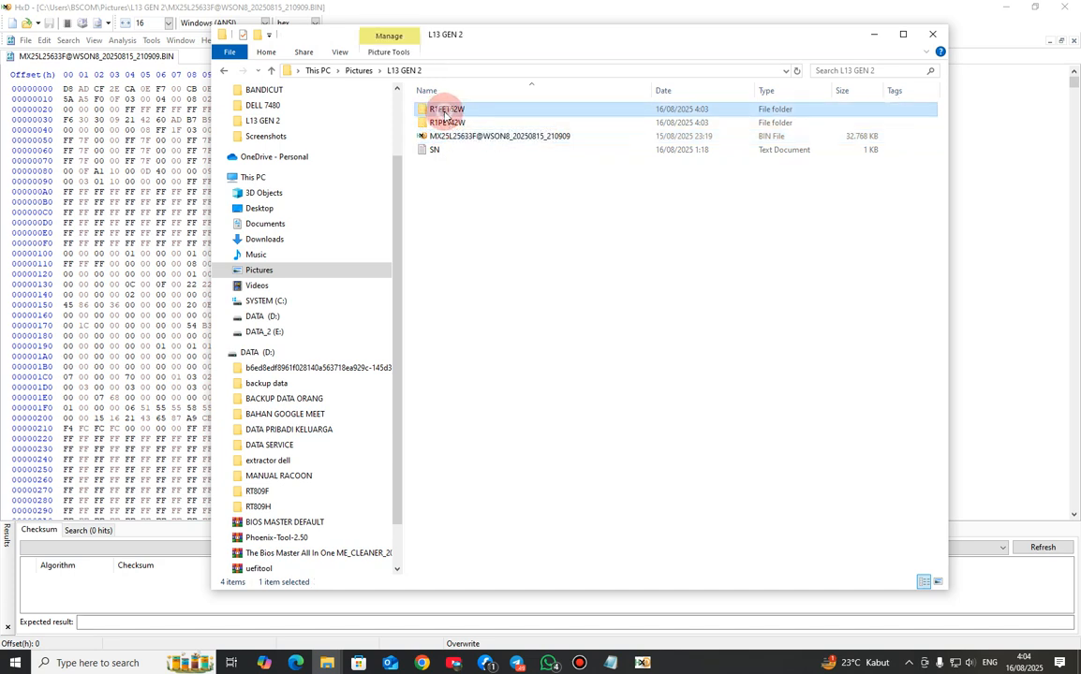
right_click(447, 110)
click(479, 409)
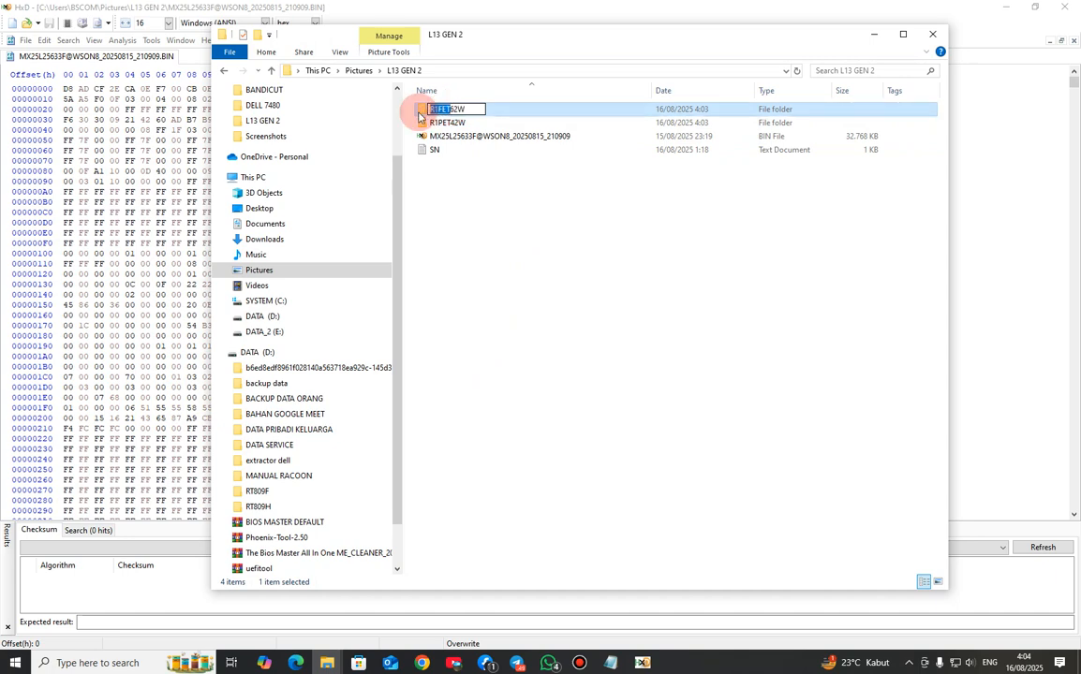
click(114, 213)
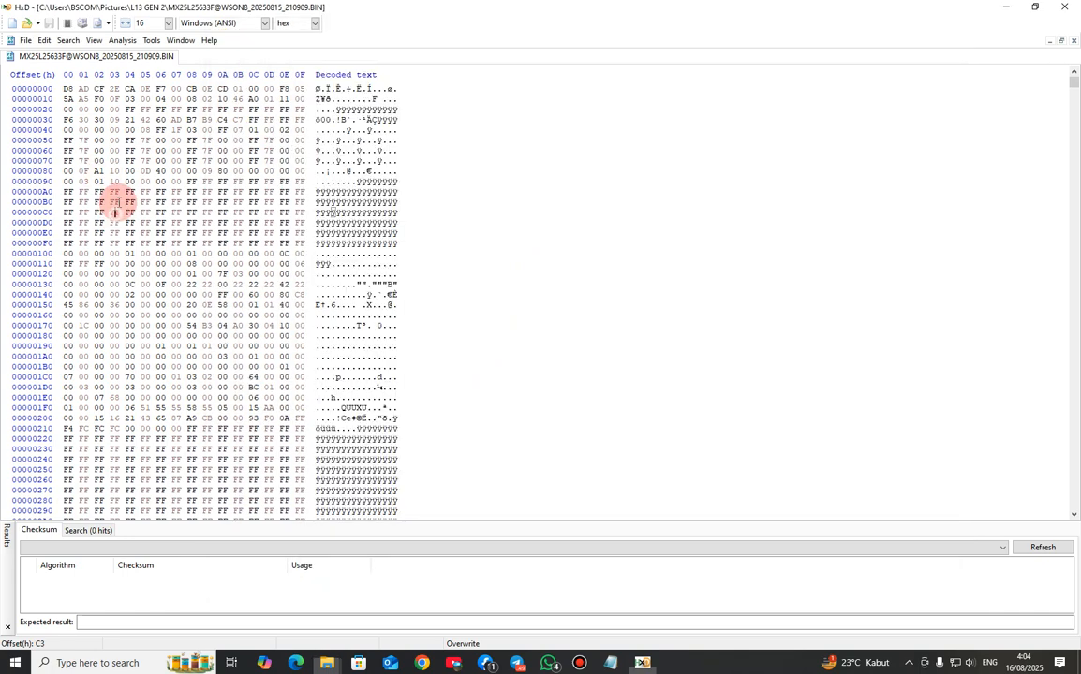
click(69, 40)
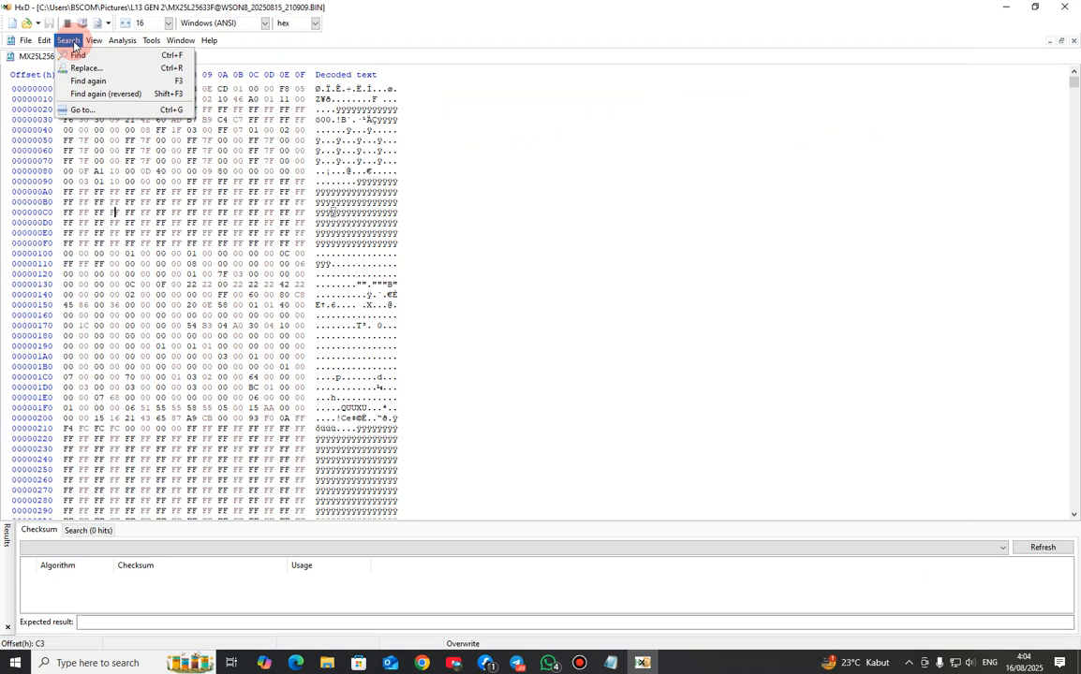
click(77, 55)
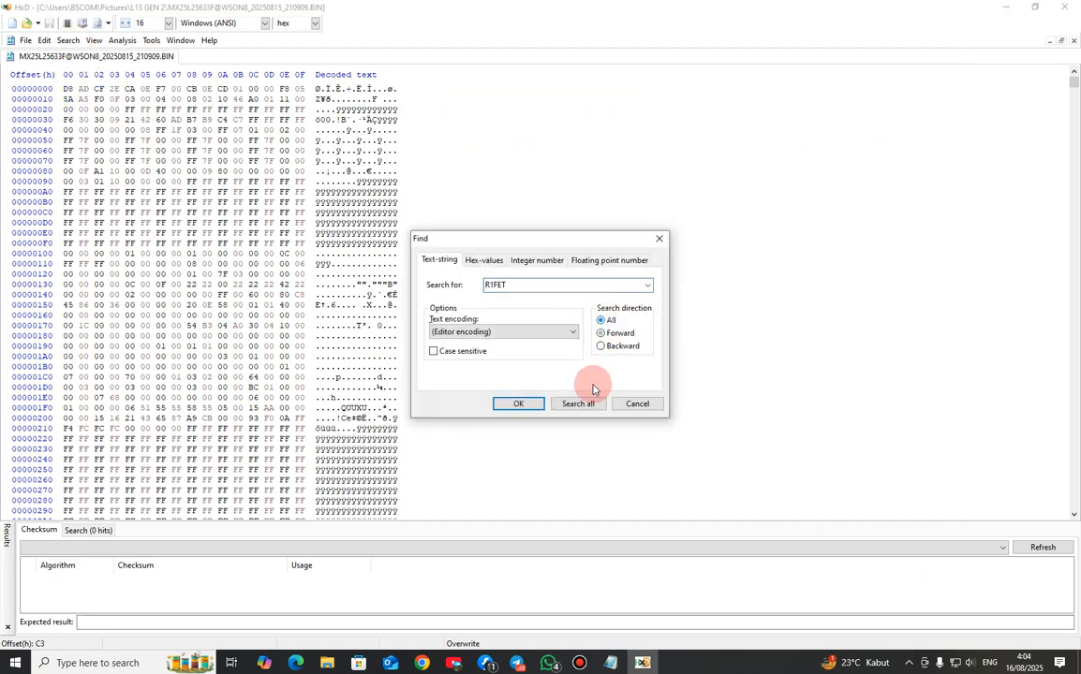
click(581, 406)
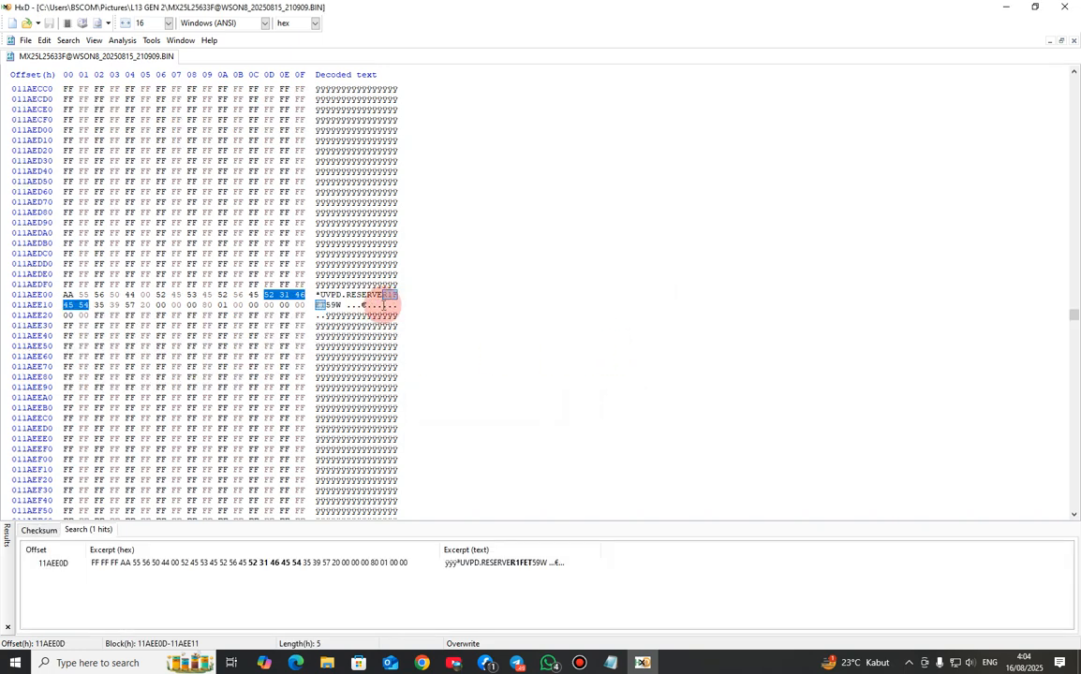
- Copy the prefix R1PET from the R1PET42W folder name and search the whole dump in HxD for that text string
click(327, 662)
click(294, 594)
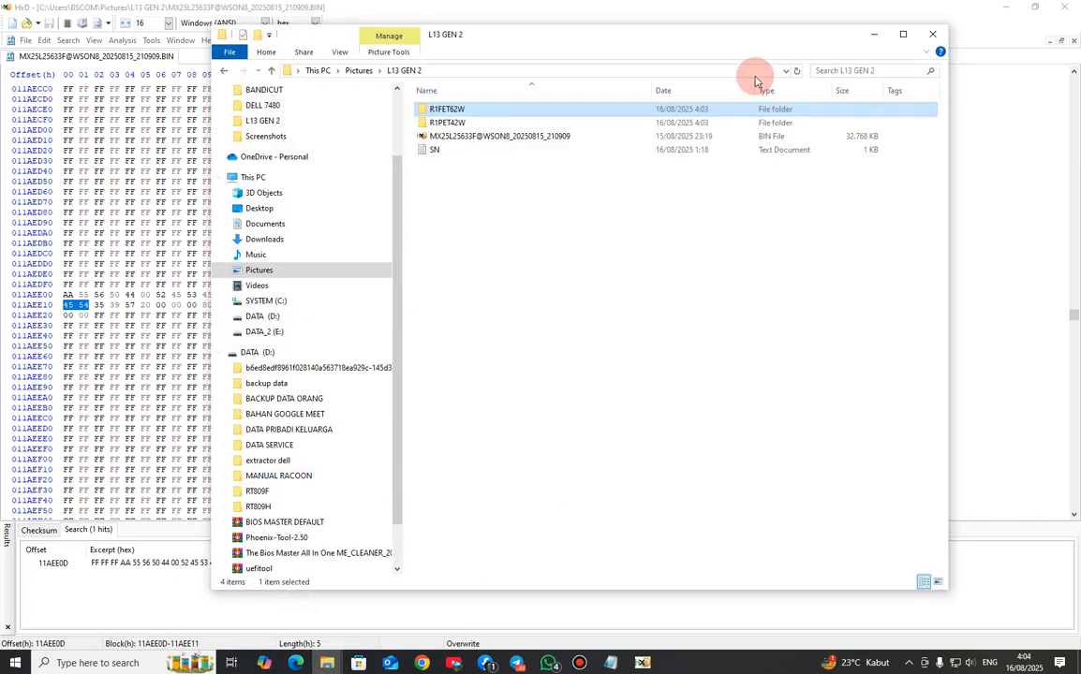
right_click(495, 127)
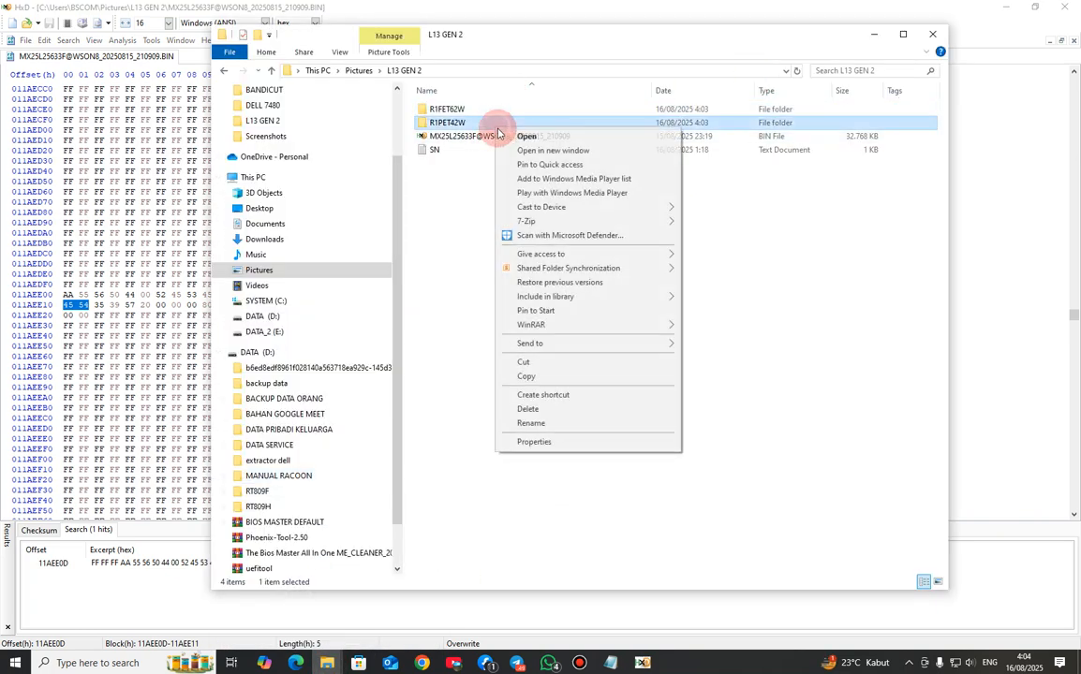
click(541, 424)
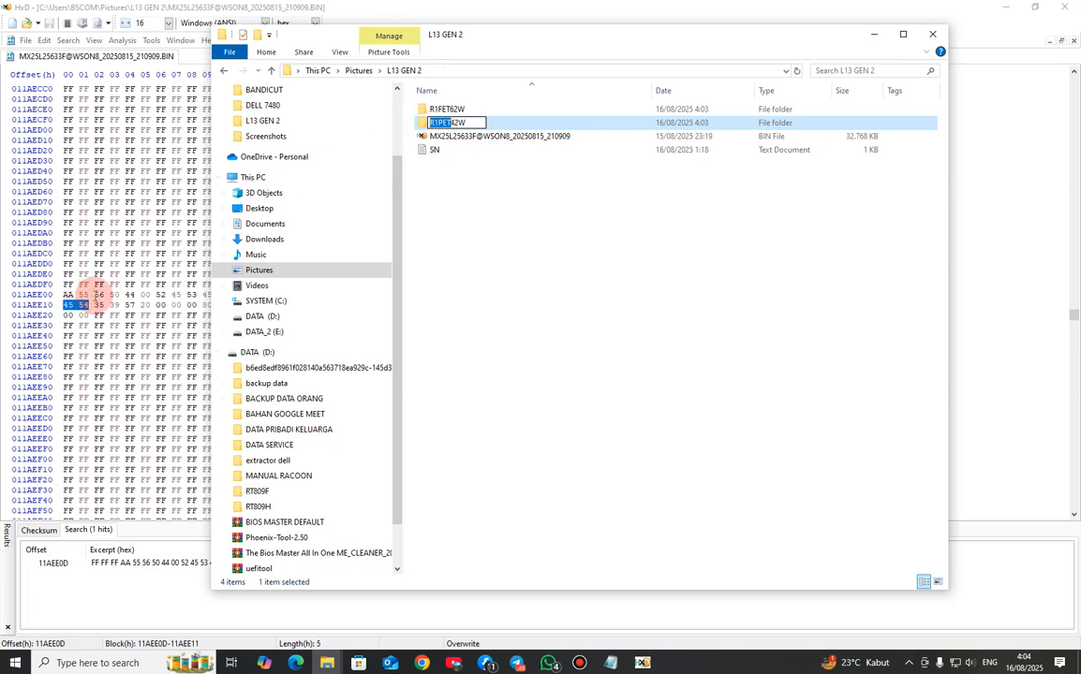
click(98, 294)
click(62, 44)
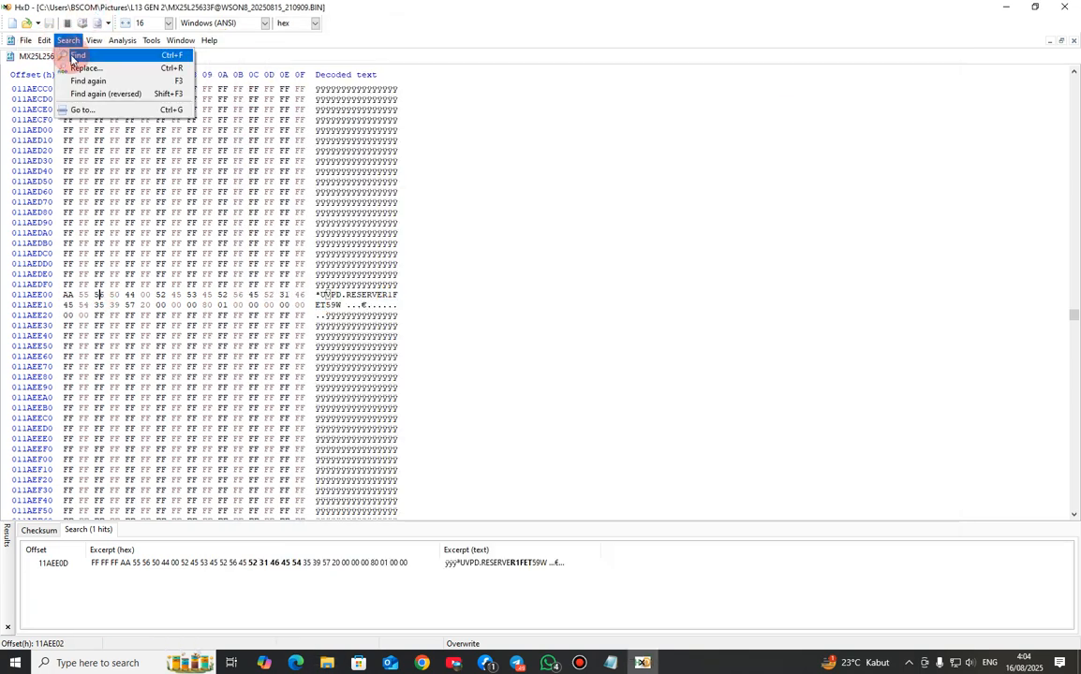
click(94, 55)
text(R1PET)
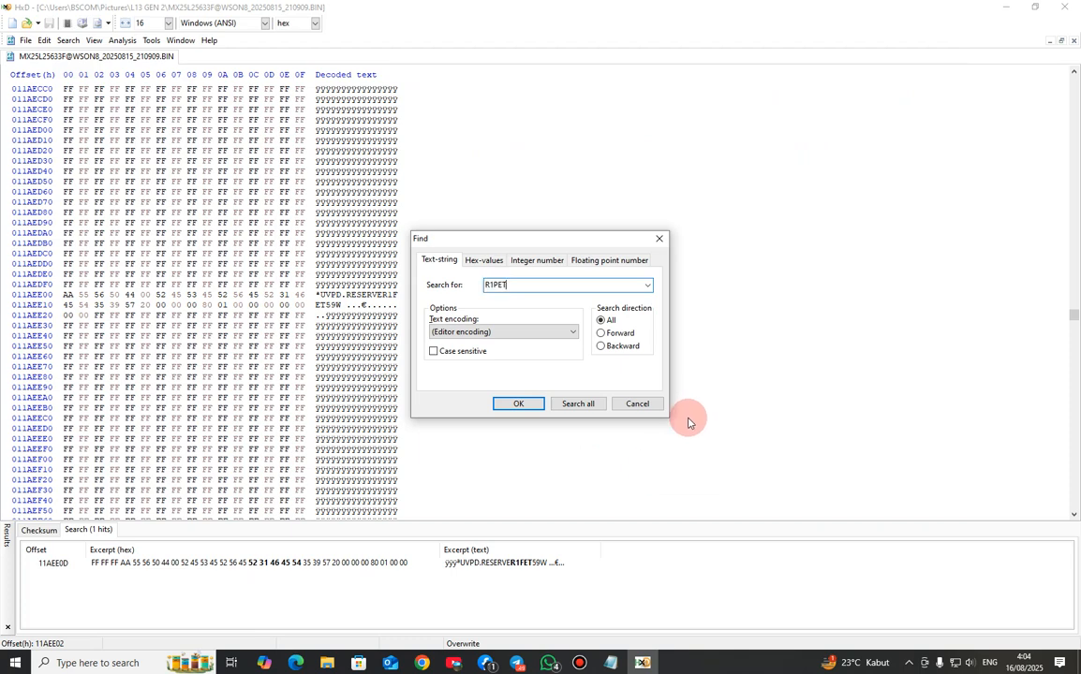
click(572, 413)
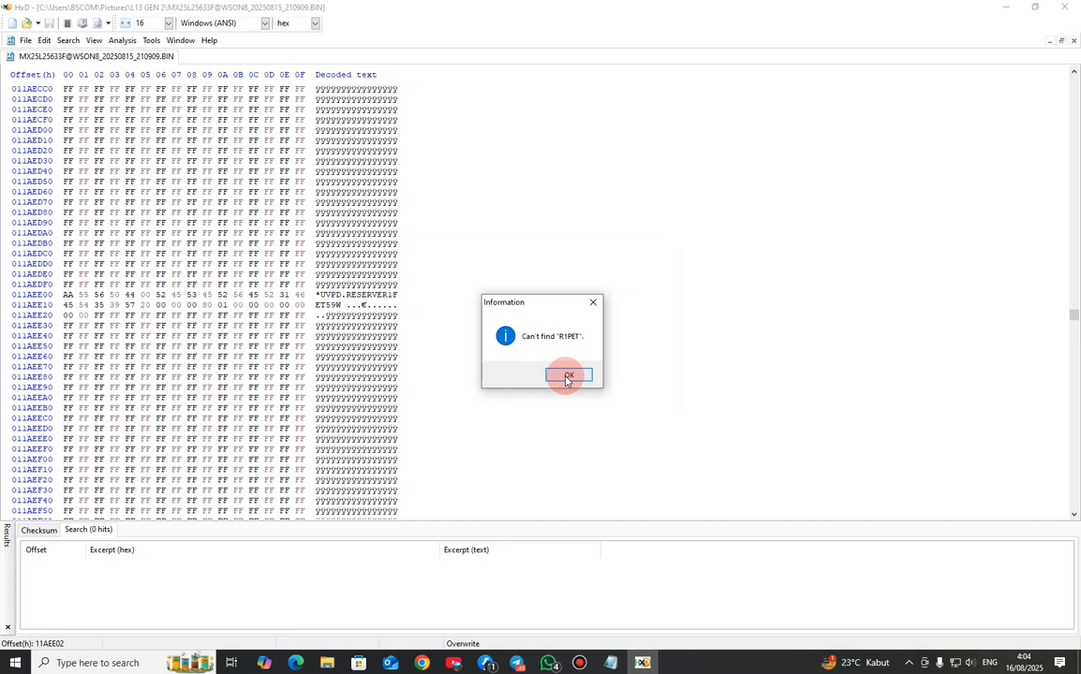
click(568, 376)
- Delete the R1PET42W folder from the L13 GEN 2 folder
mouse_move(335, 667)
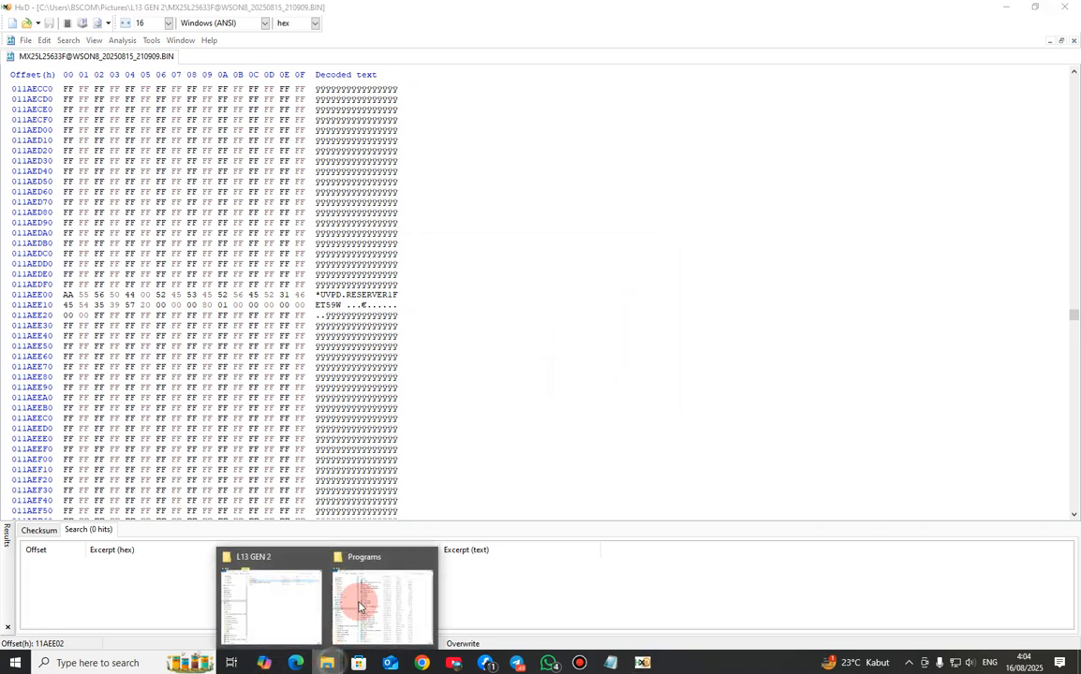
click(270, 608)
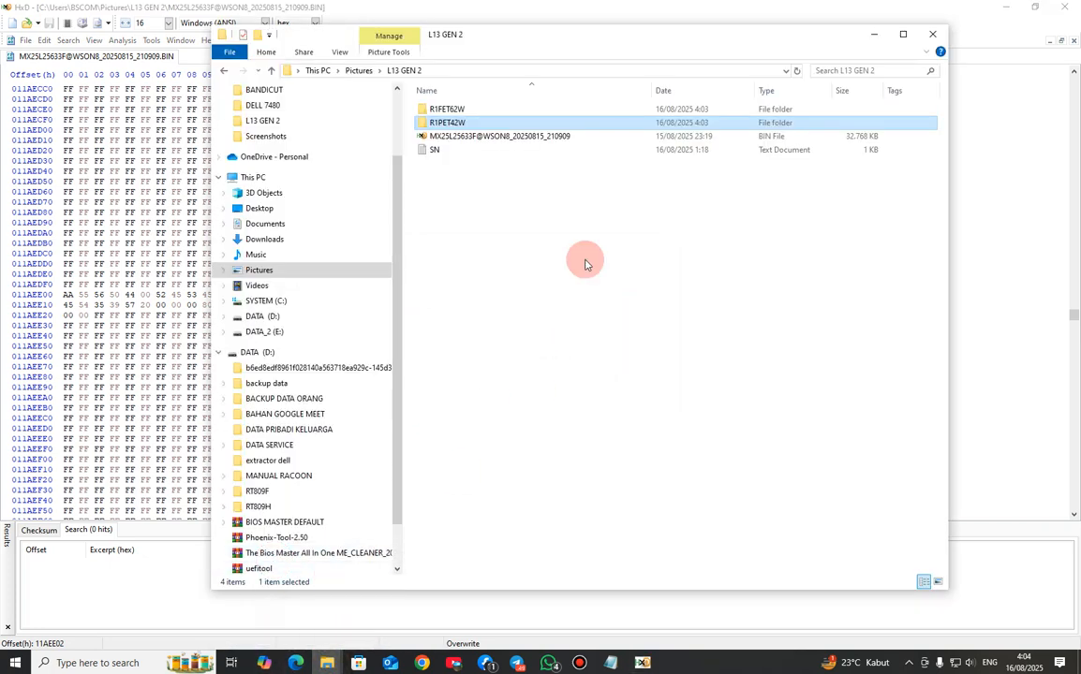
right_click(444, 125)
click(478, 407)
- Copy the $0AR1F00 FL1 file from the R1FET62W folder into the L13 GEN 2 folder
double_click(496, 109)
click(497, 110)
right_click(498, 113)
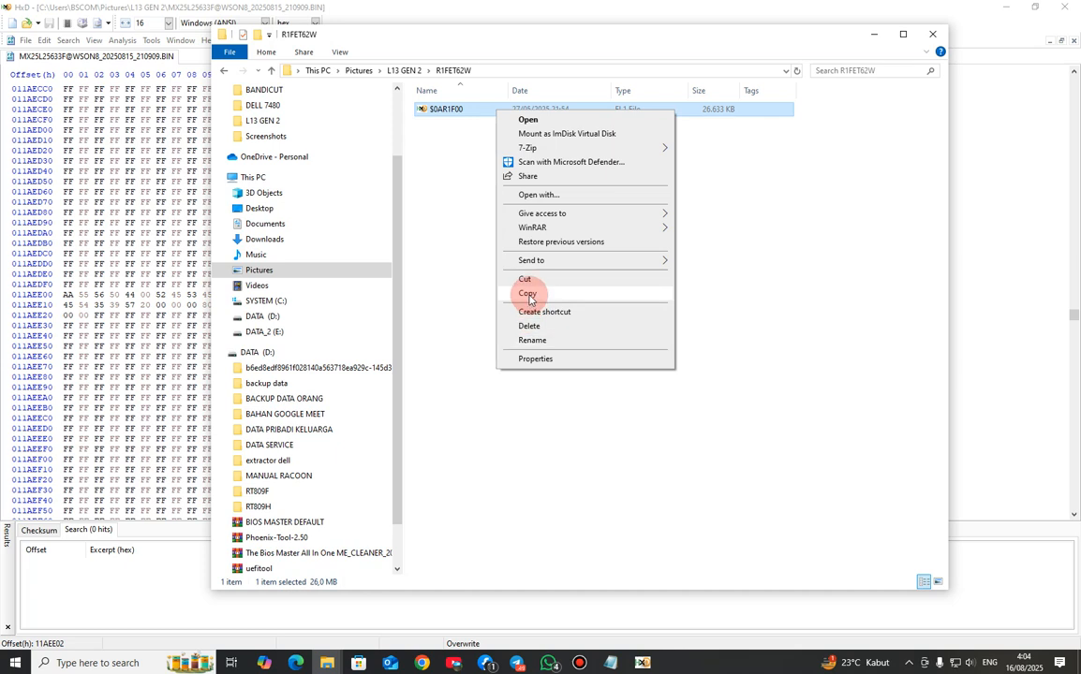
click(528, 294)
click(271, 71)
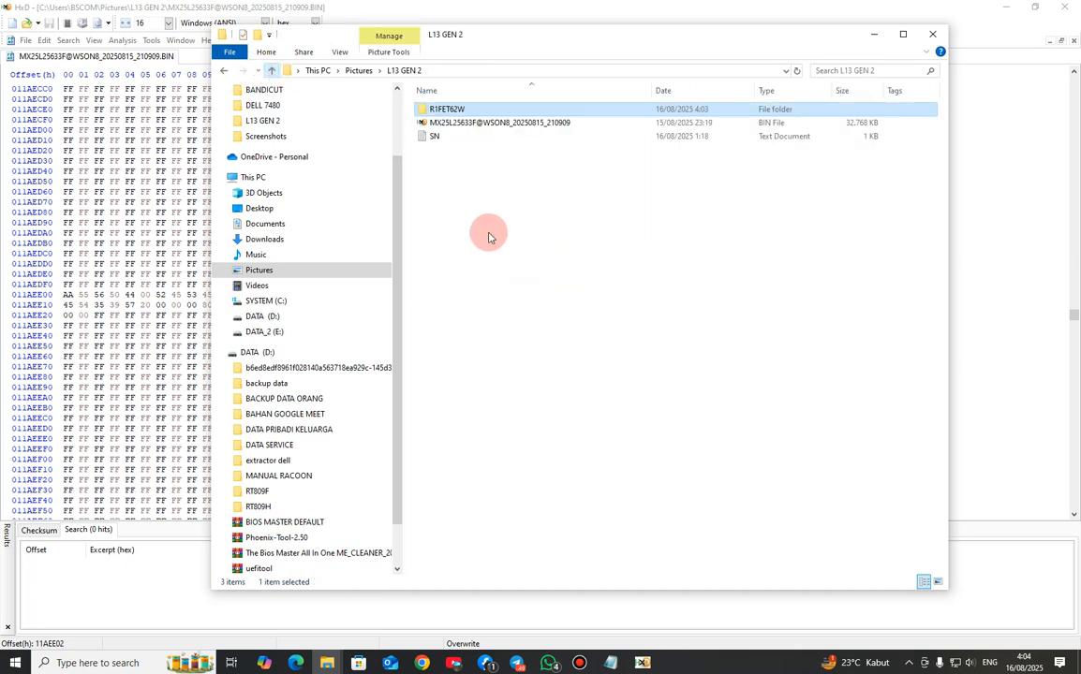
right_click(469, 187)
click(489, 342)
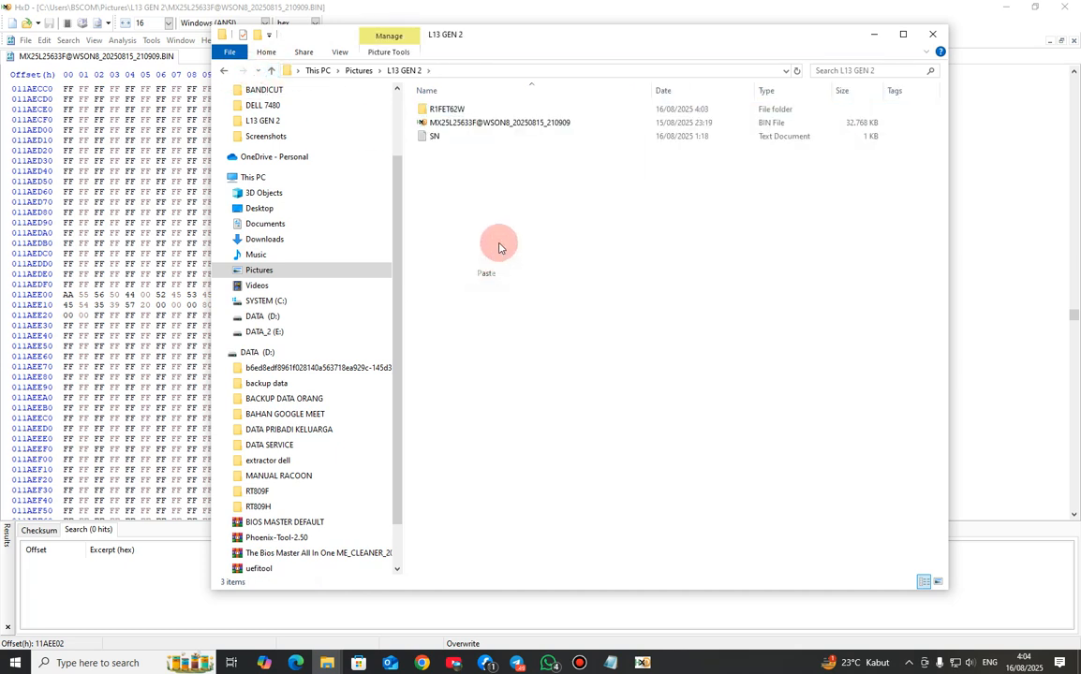
- Delete the R1FET62W folder from L13 GEN 2, leaving the copied FL1 file beside the BIN dump
click(473, 108)
right_click(474, 110)
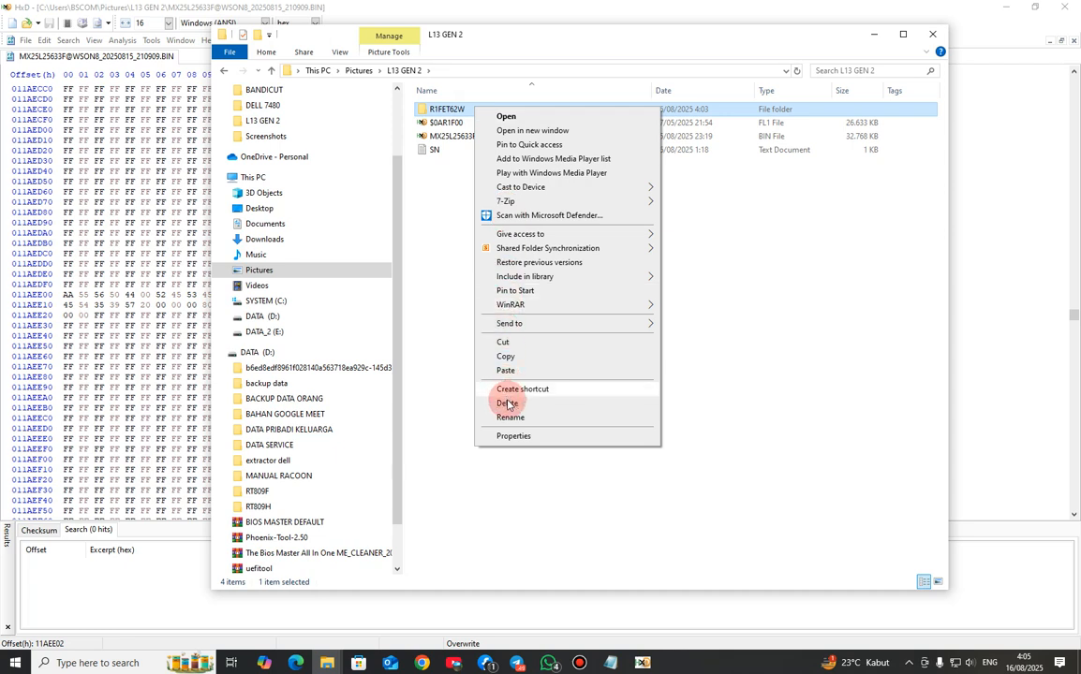
click(507, 403)
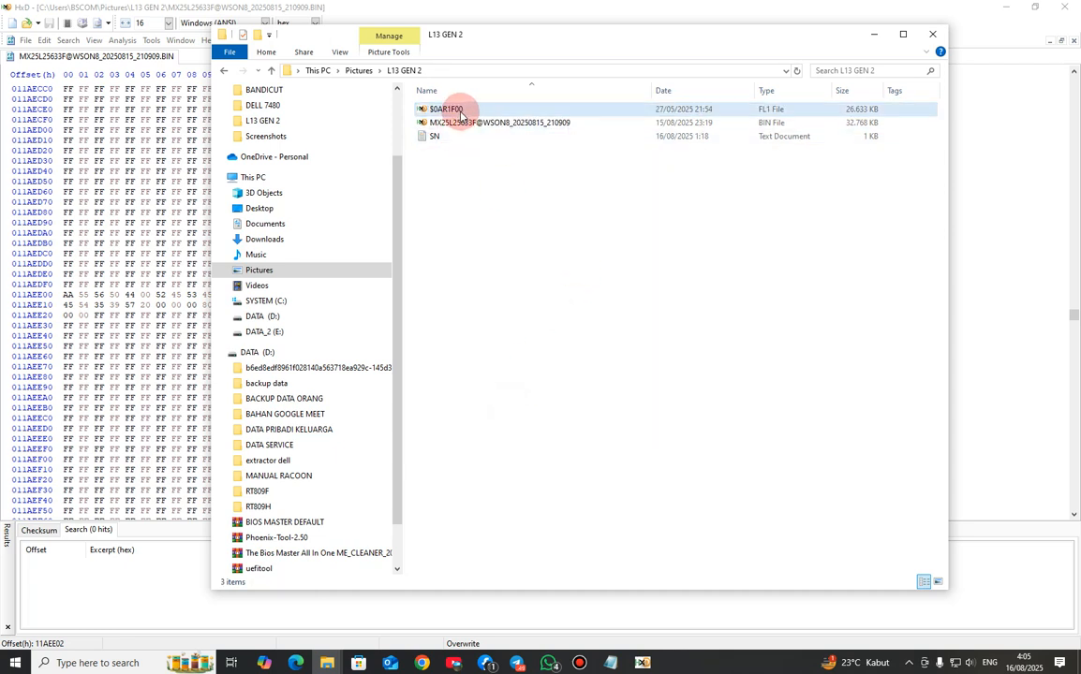
click(844, 137)
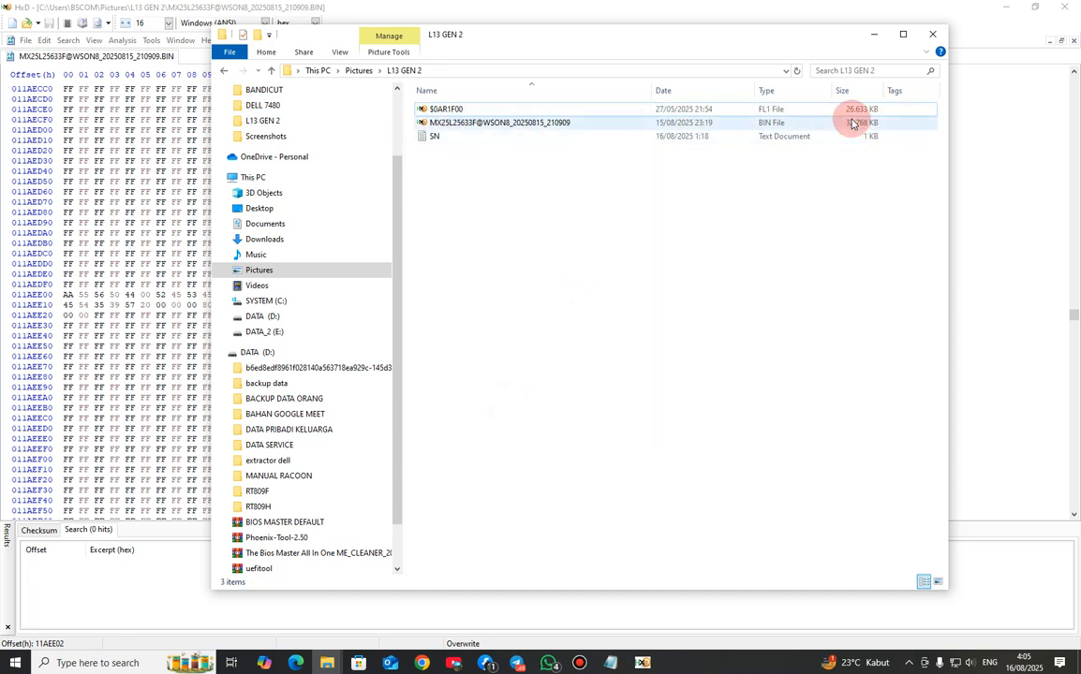
- Minimise HxD and run the MEA script on the MX25L25633F@WSON8_20250815_210909 BIN dump from the L13 GEN 2 folder
drag(765, 43, 714, 63)
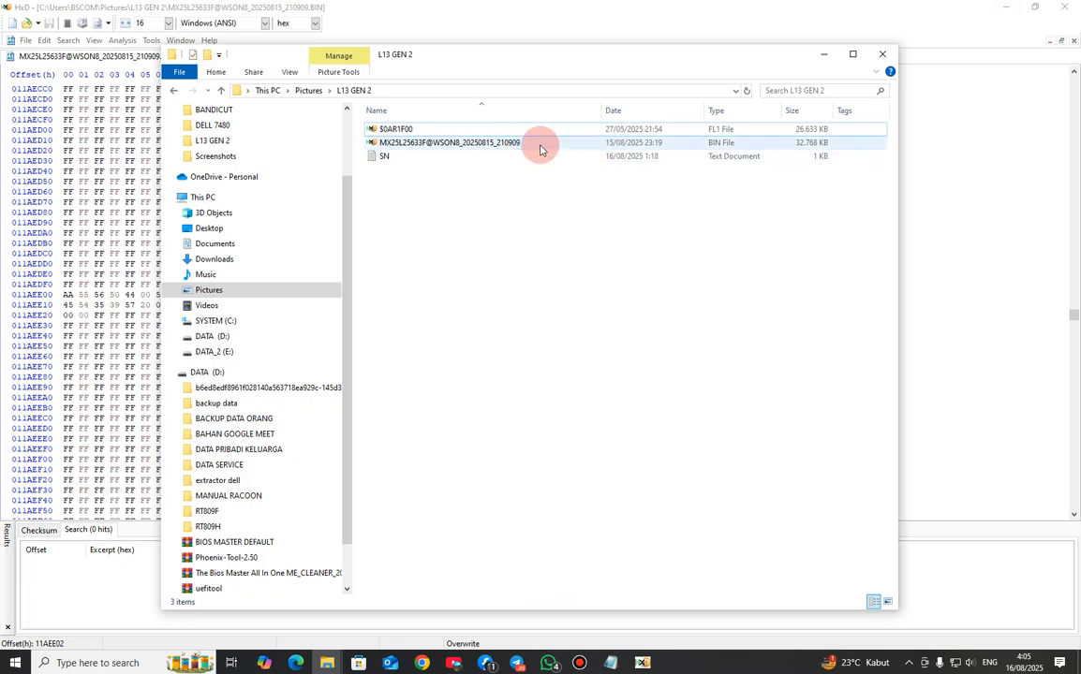
click(1004, 12)
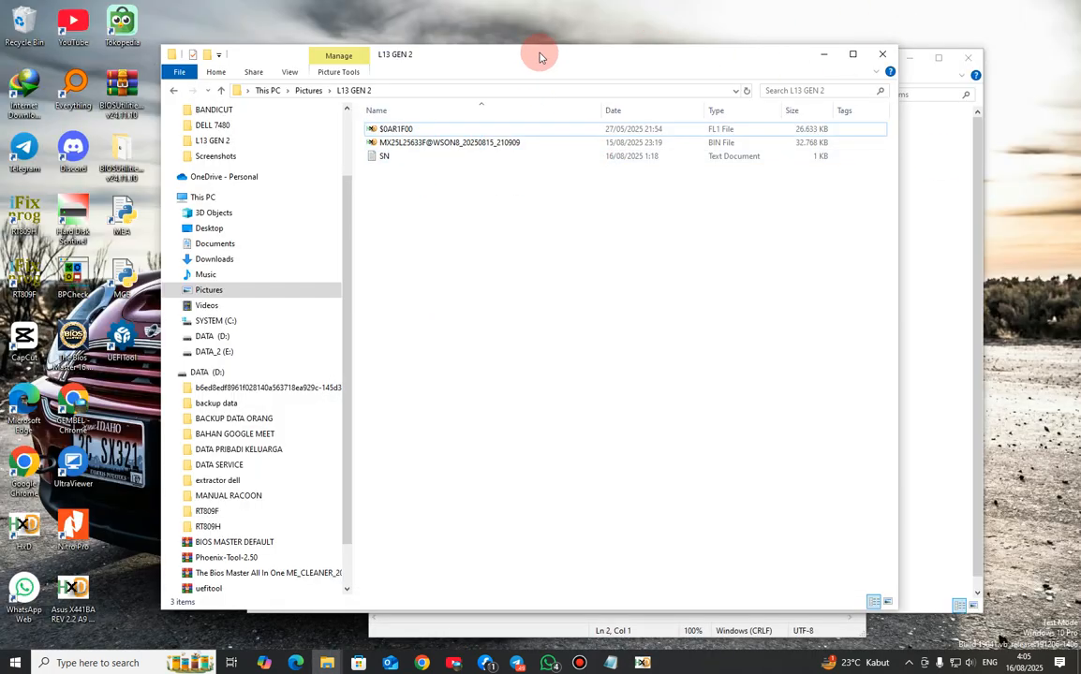
drag(544, 67, 567, 46)
click(525, 129)
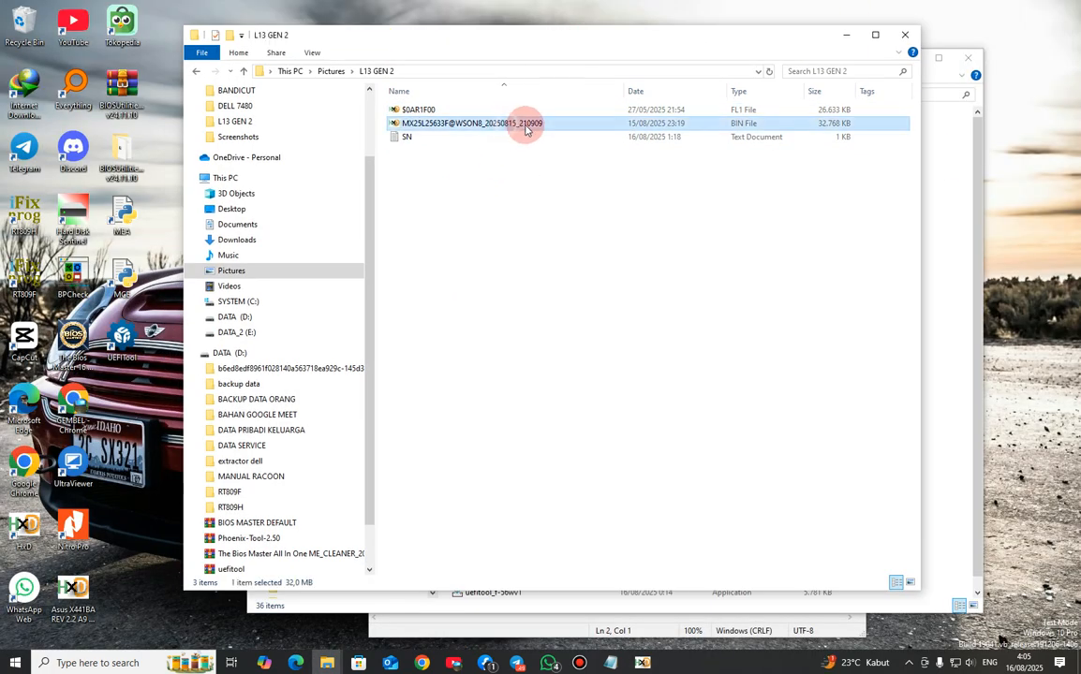
drag(525, 129, 121, 217)
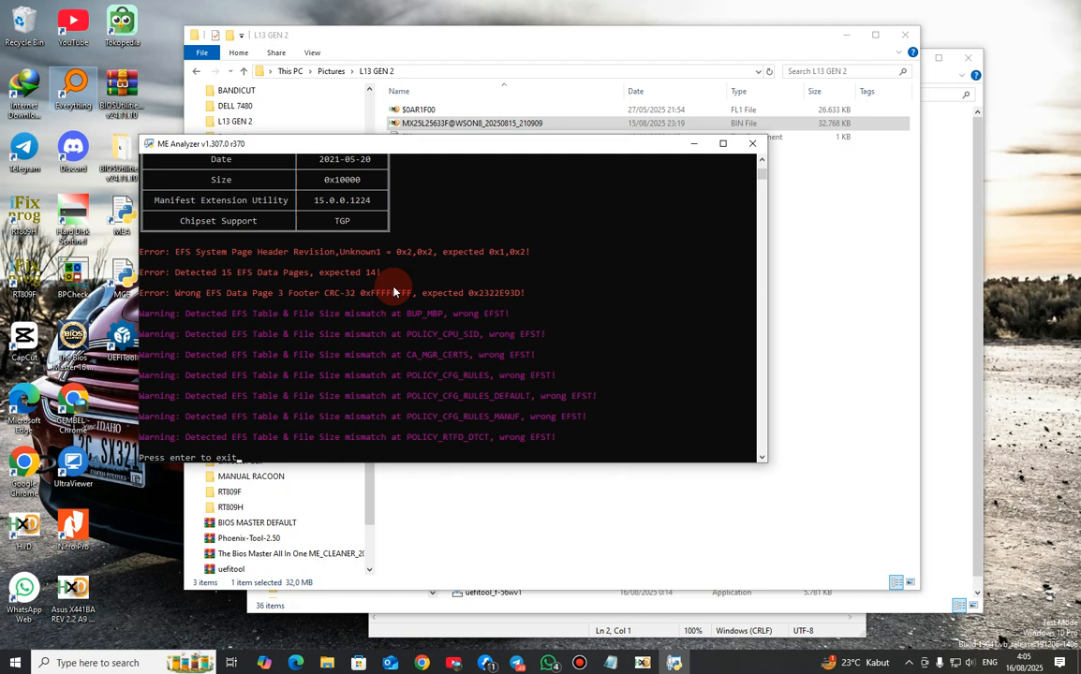
- Review the dump's ME firmware version, SKU, chipset, file system state and PMC details in the report, and close ME Analyzer
scroll(393, 292, up, 8)
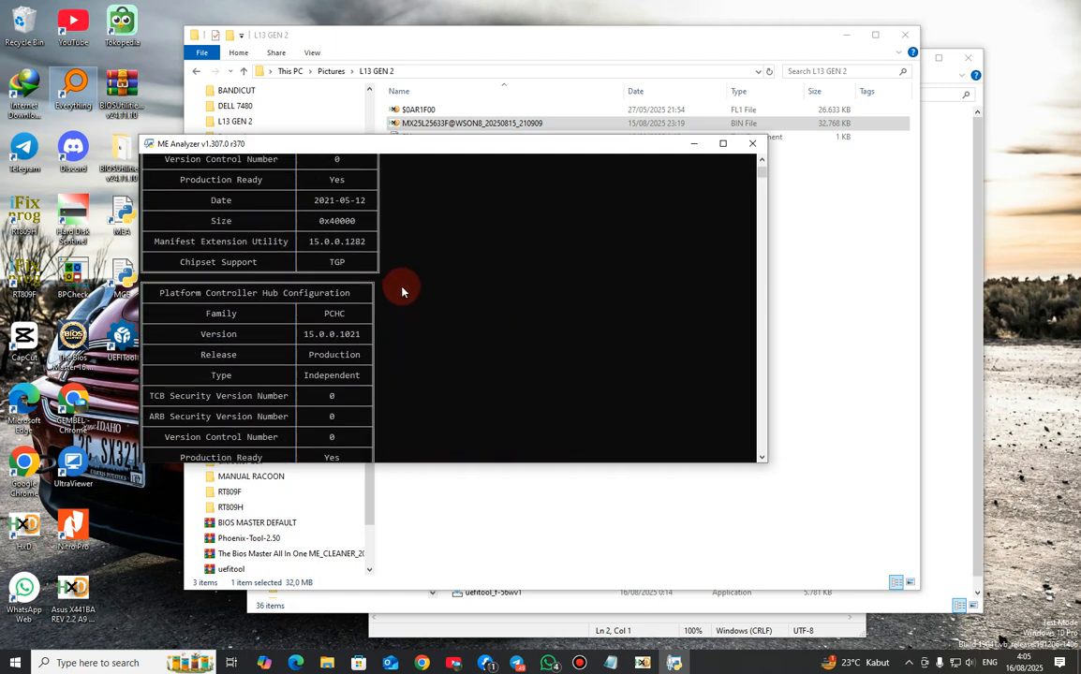
scroll(401, 292, up, 10)
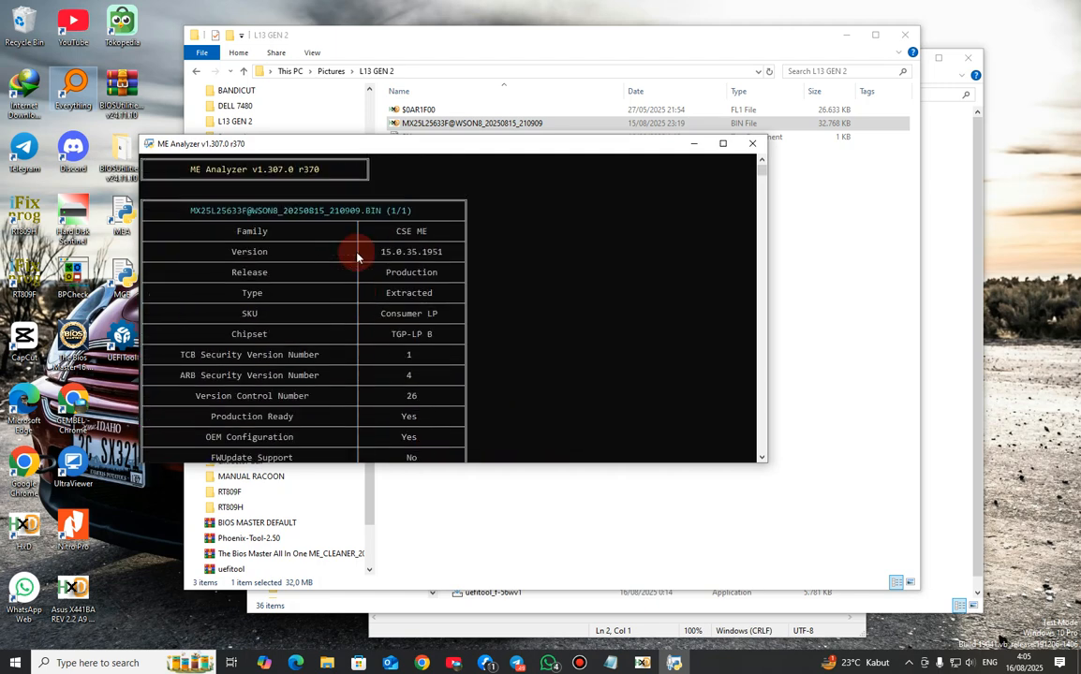
drag(544, 463, 550, 566)
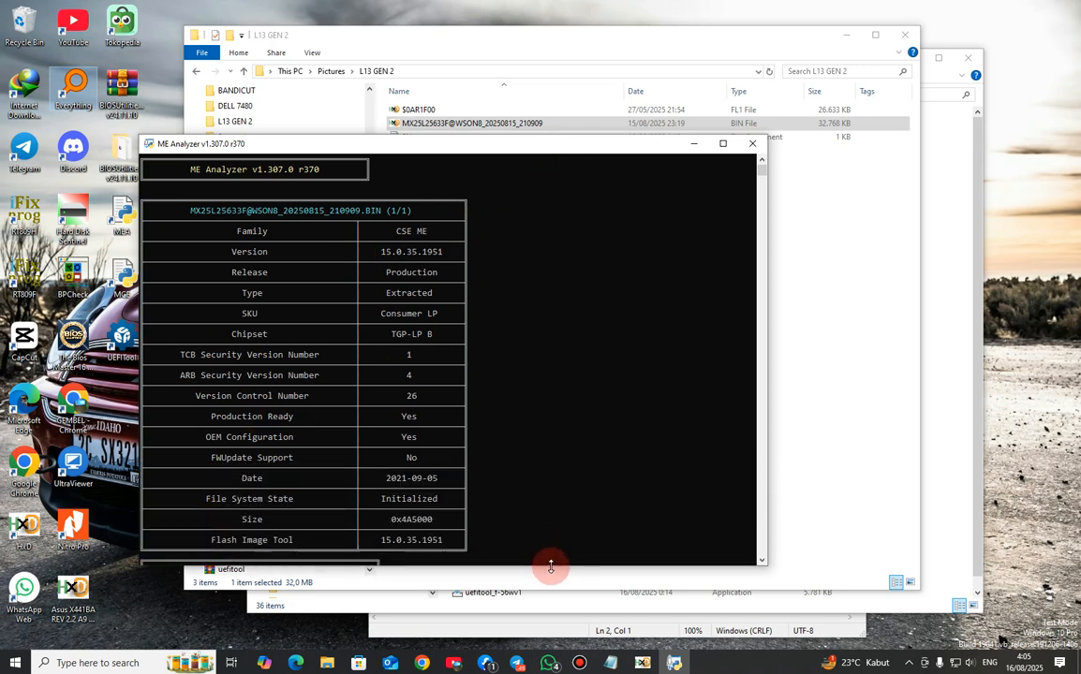
scroll(338, 354, down, 15)
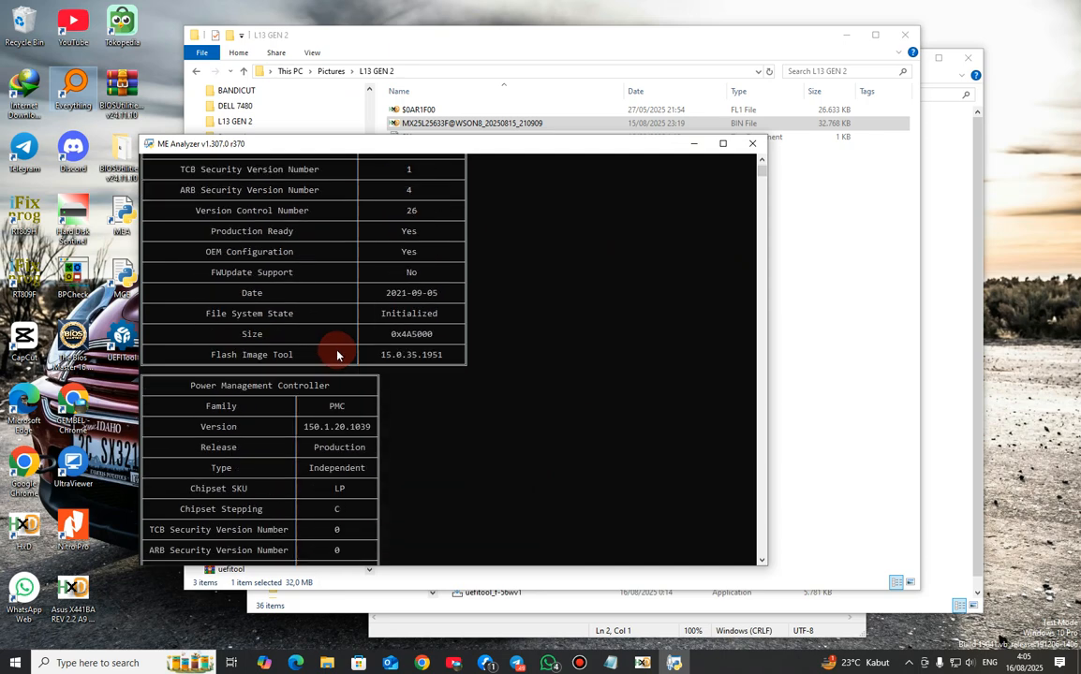
scroll(344, 347, up, 9)
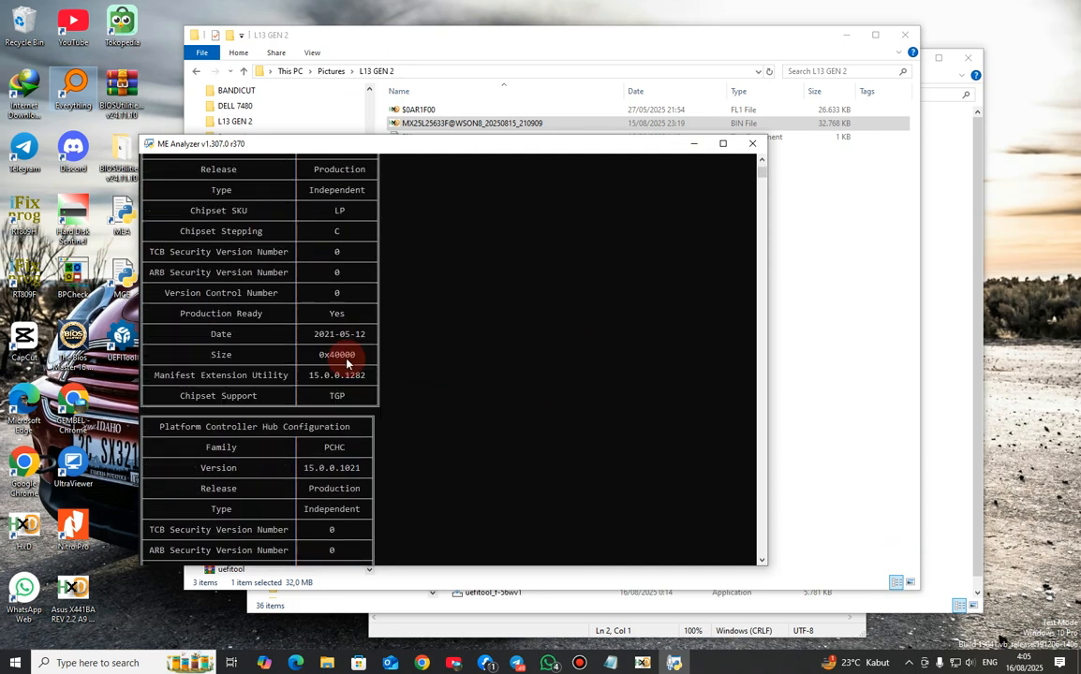
click(760, 147)
- Load the MX25L25633F@WSON8_20250815_210909 BIN dump into UEFITool and expand its Intel image structure
ctrl+click(512, 109)
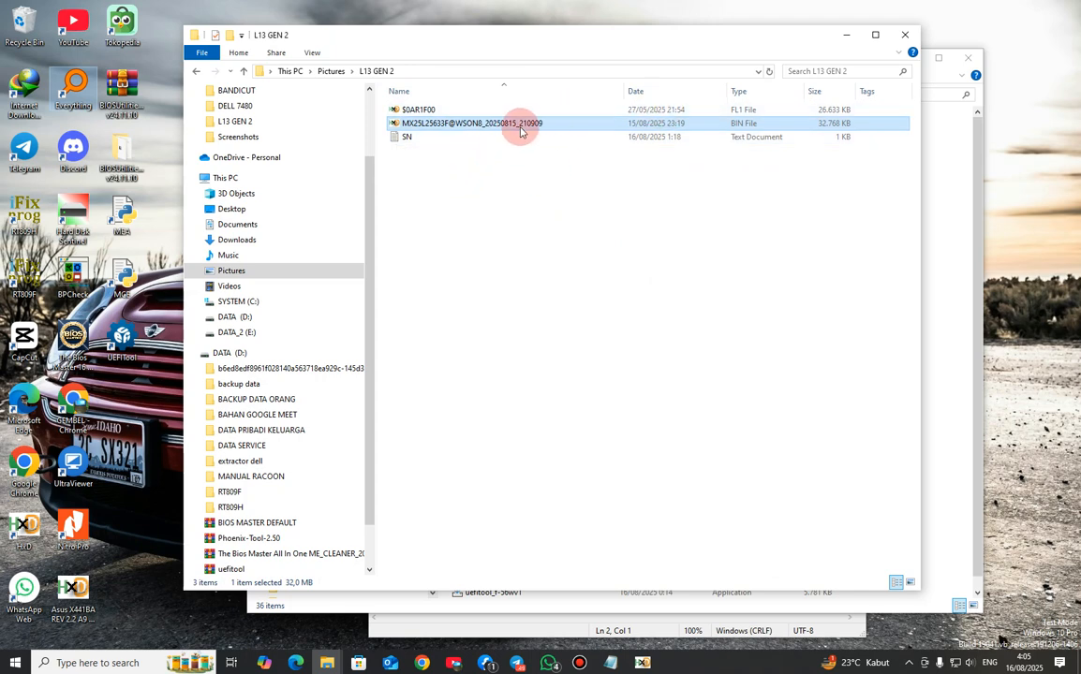
drag(523, 129, 125, 347)
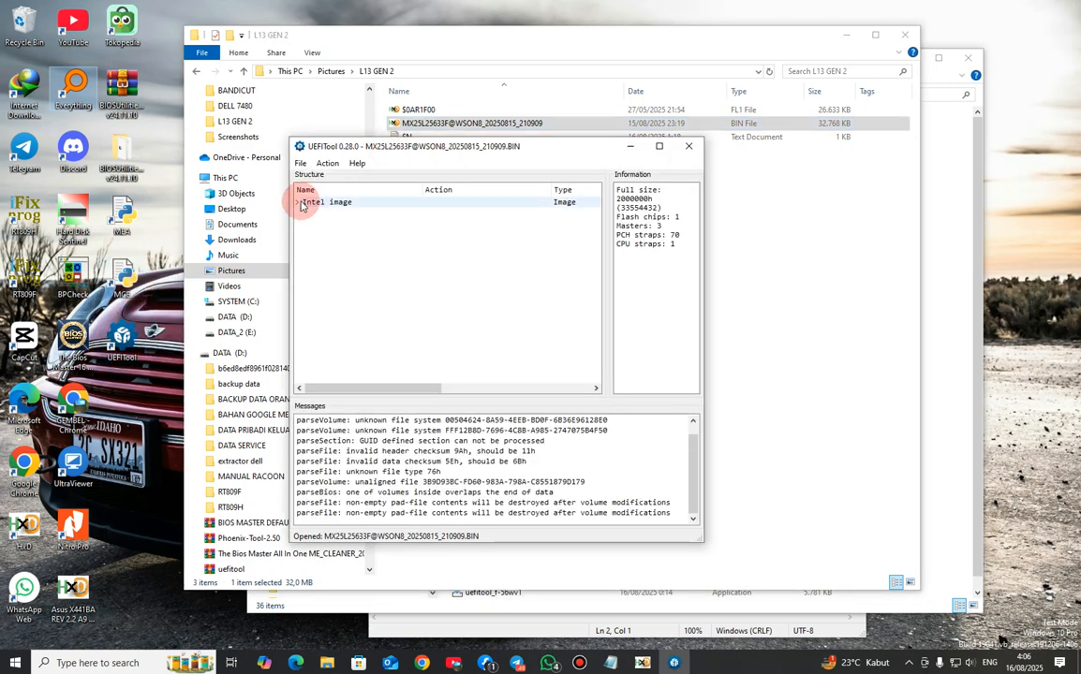
click(297, 203)
- Extract the BIOS region as is to BIOS REGION ORI.BIN in the L13 GEN 2 folder and close UEFITool
click(321, 245)
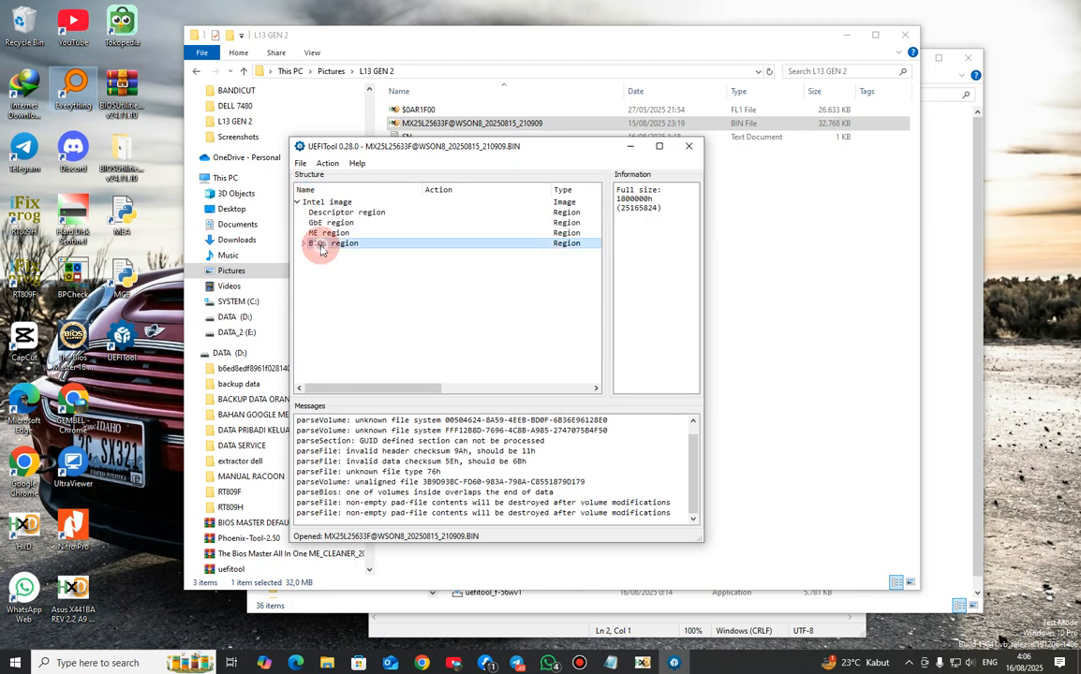
right_click(320, 246)
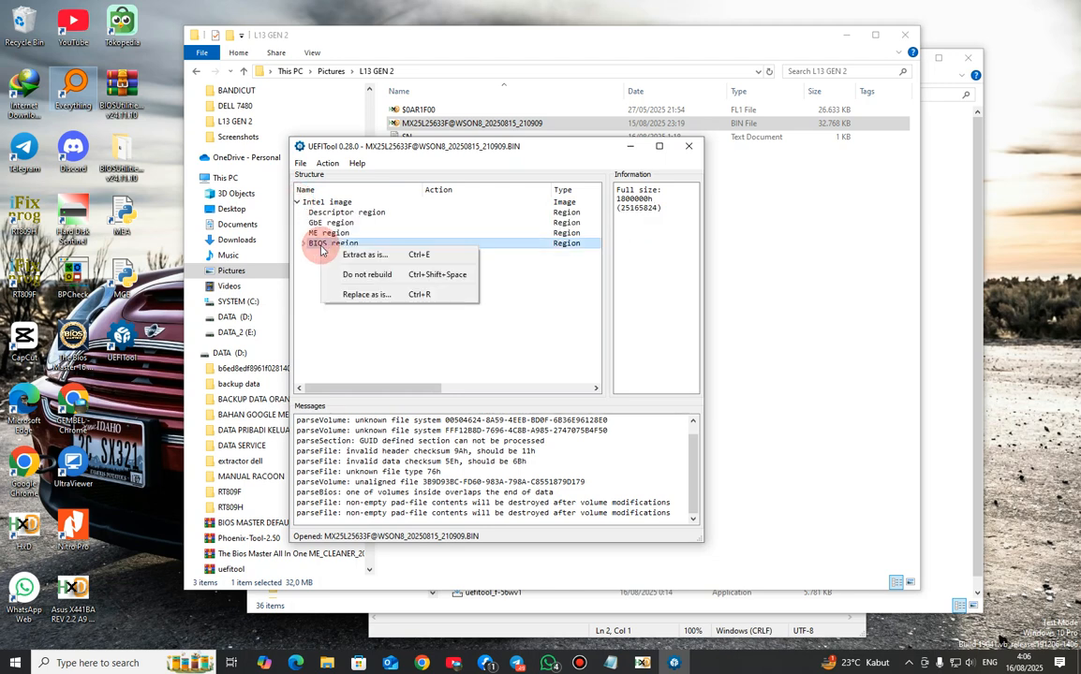
click(382, 251)
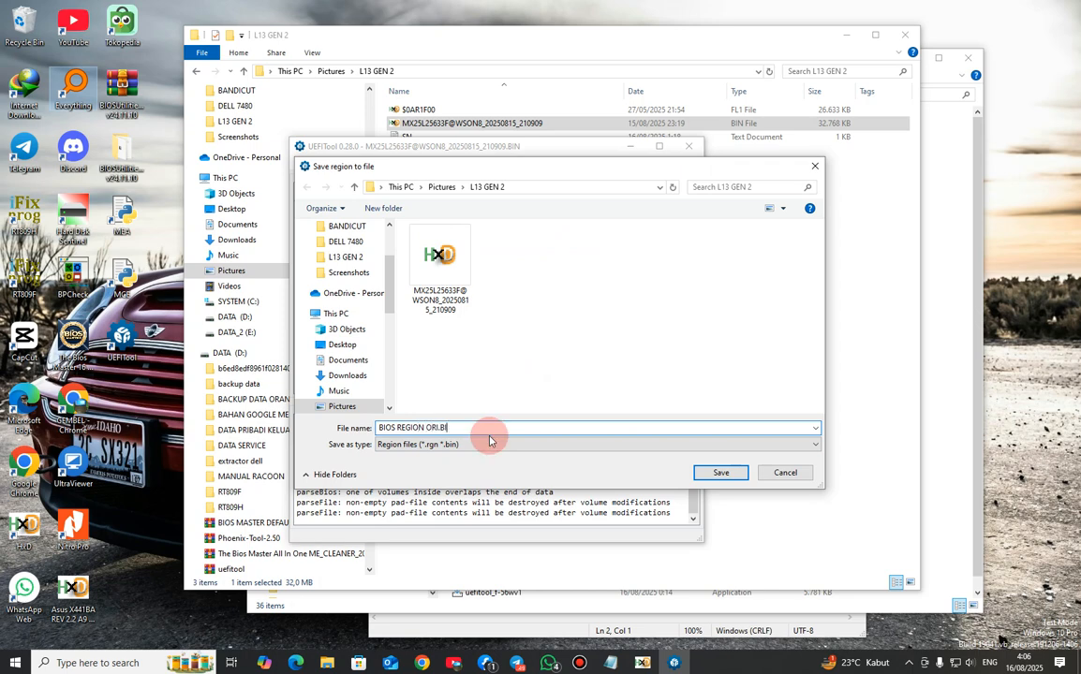
key(Return)
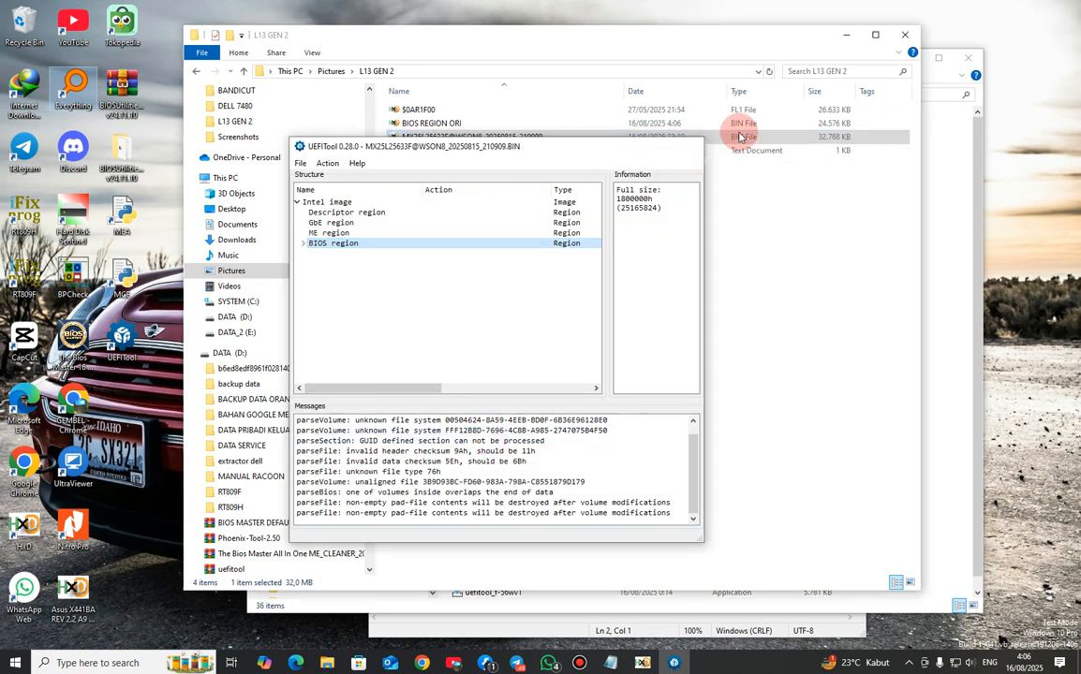
click(689, 147)
- Compare the file sizes of BIOS REGION ORI and the $0AR1F00 FL1 file
click(716, 123)
click(736, 113)
click(738, 120)
click(741, 113)
click(745, 122)
click(746, 114)
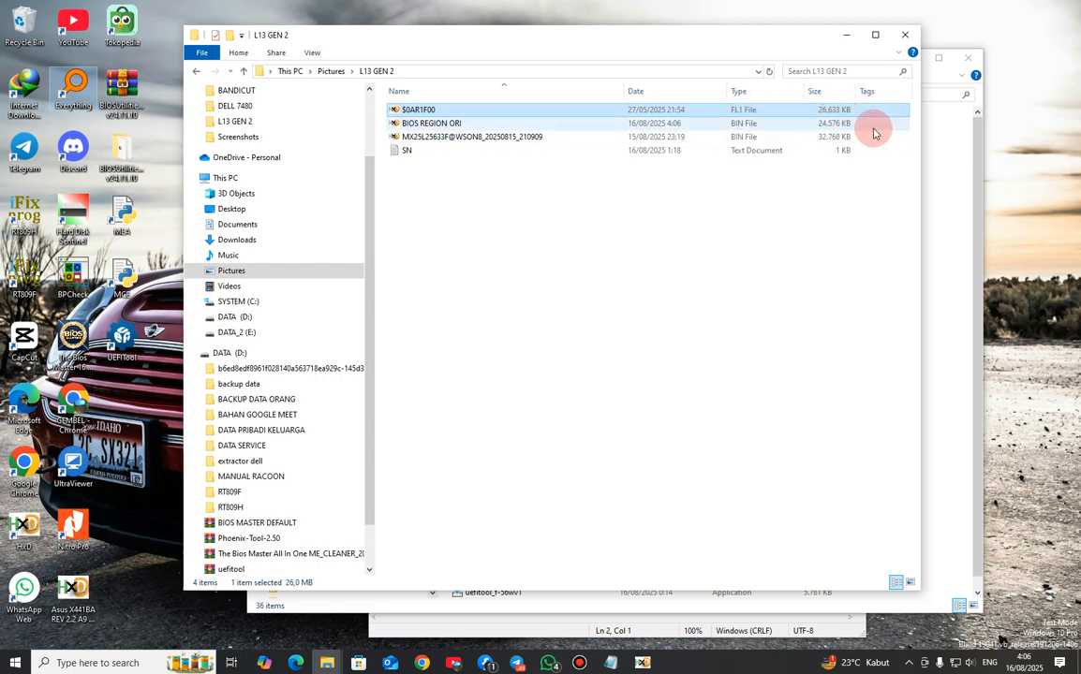
- Close the running HxD session and reopen HxD with both $0AR1F00.fl1 and BIOS REGION ORI.BIN
click(642, 663)
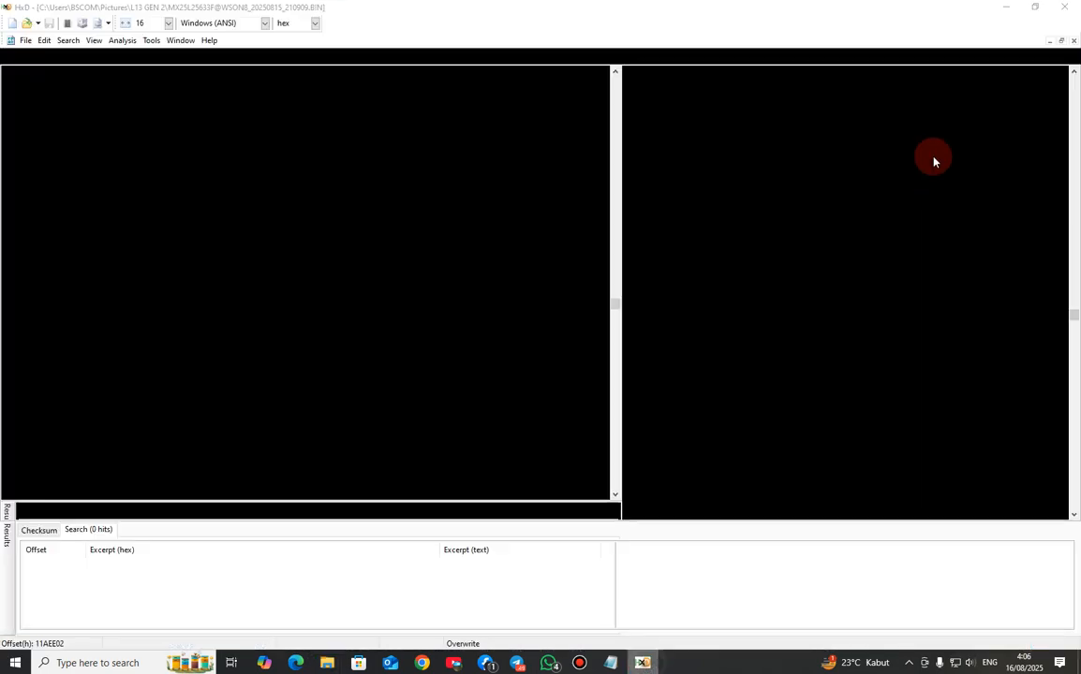
click(1072, 11)
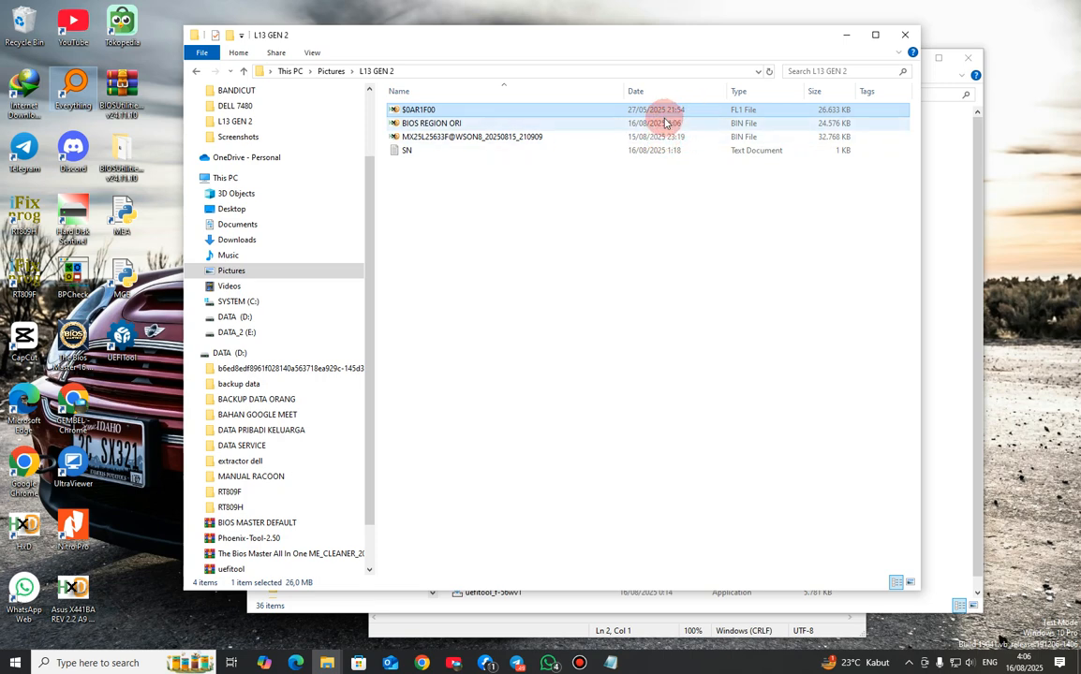
ctrl+click(665, 124)
right_click(665, 128)
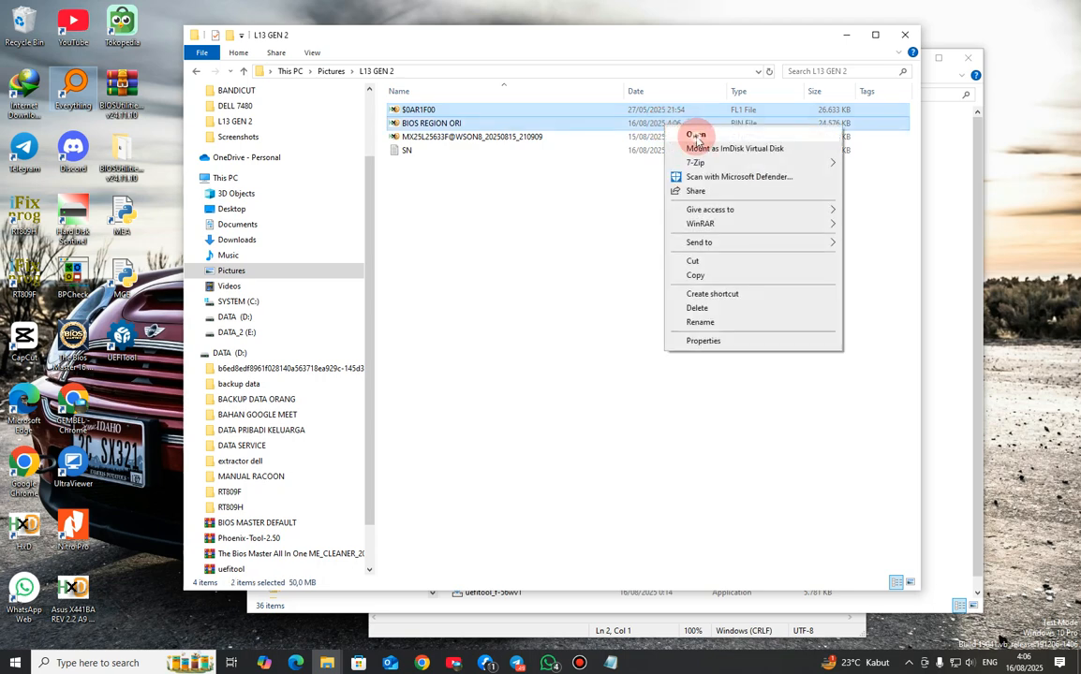
click(696, 136)
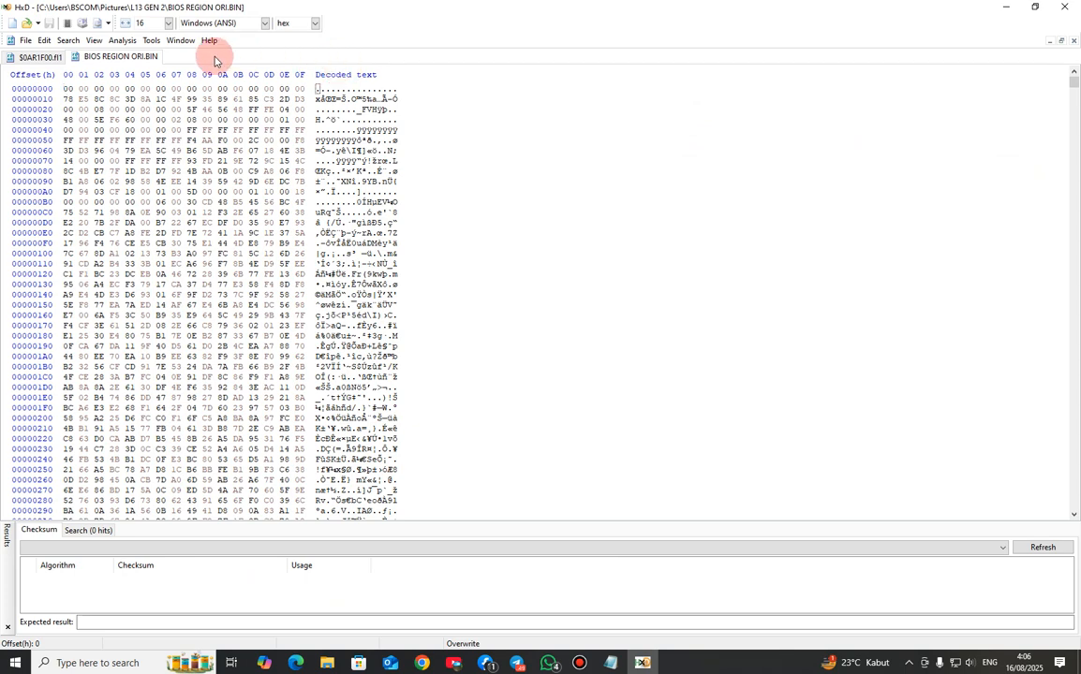
- Tile $0AR1F00.fl1 and BIOS REGION ORI.BIN side by side
click(45, 57)
click(172, 41)
click(206, 55)
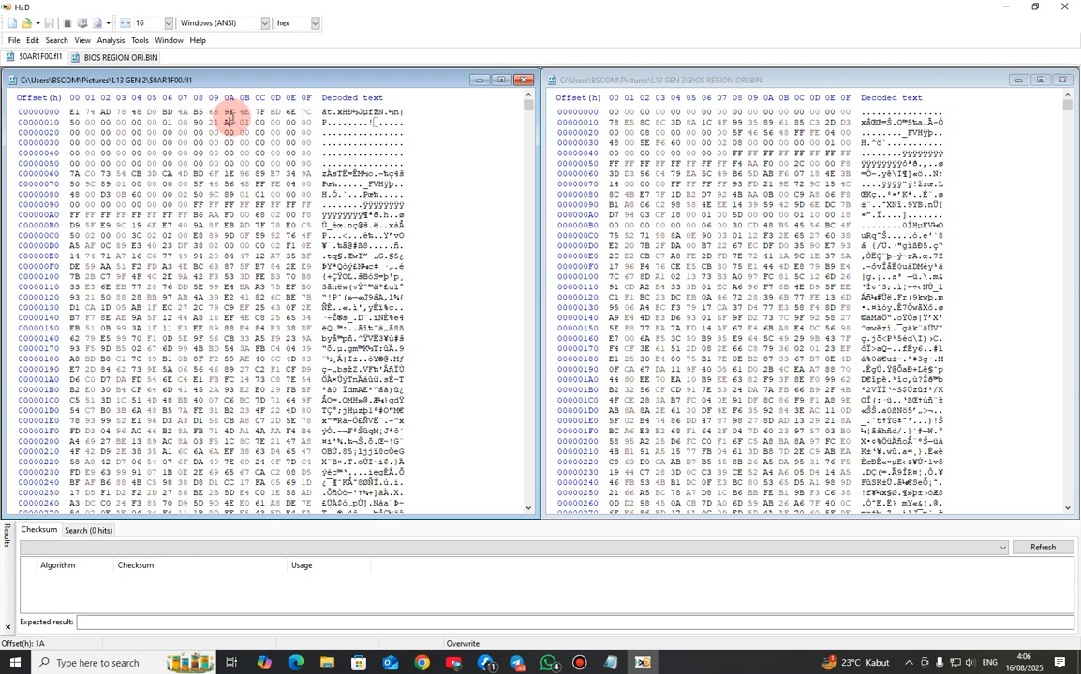
- Compare the opening bytes of $0AR1F00.fl1 and BIOS REGION ORI.BIN, and inspect the end of the FL1 file
drag(324, 109, 373, 379)
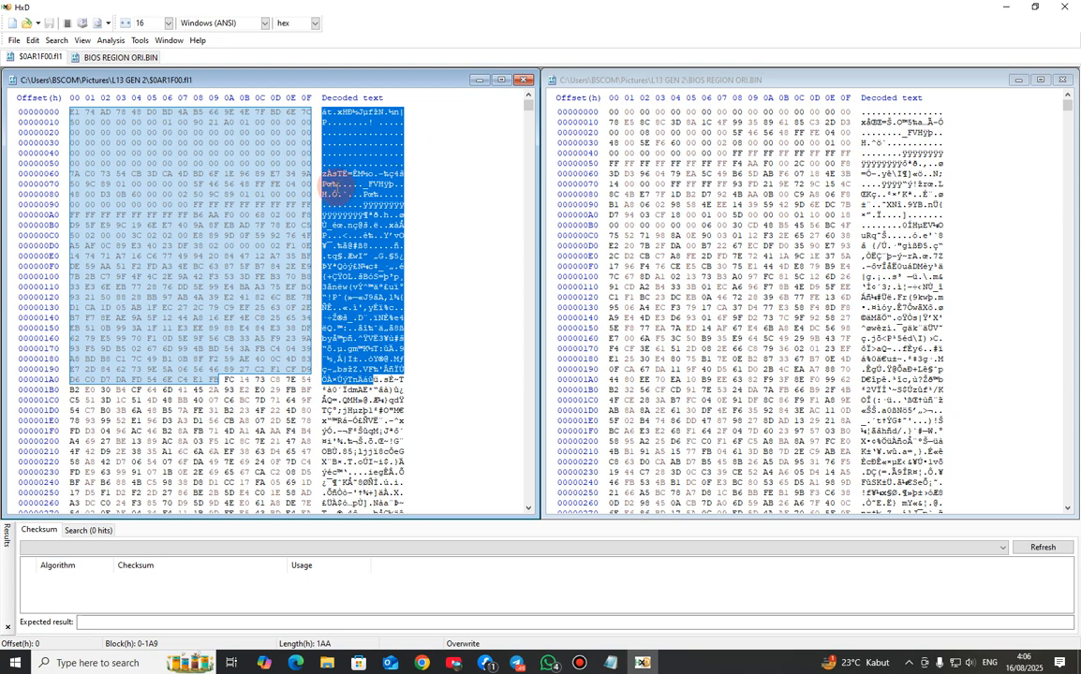
click(736, 159)
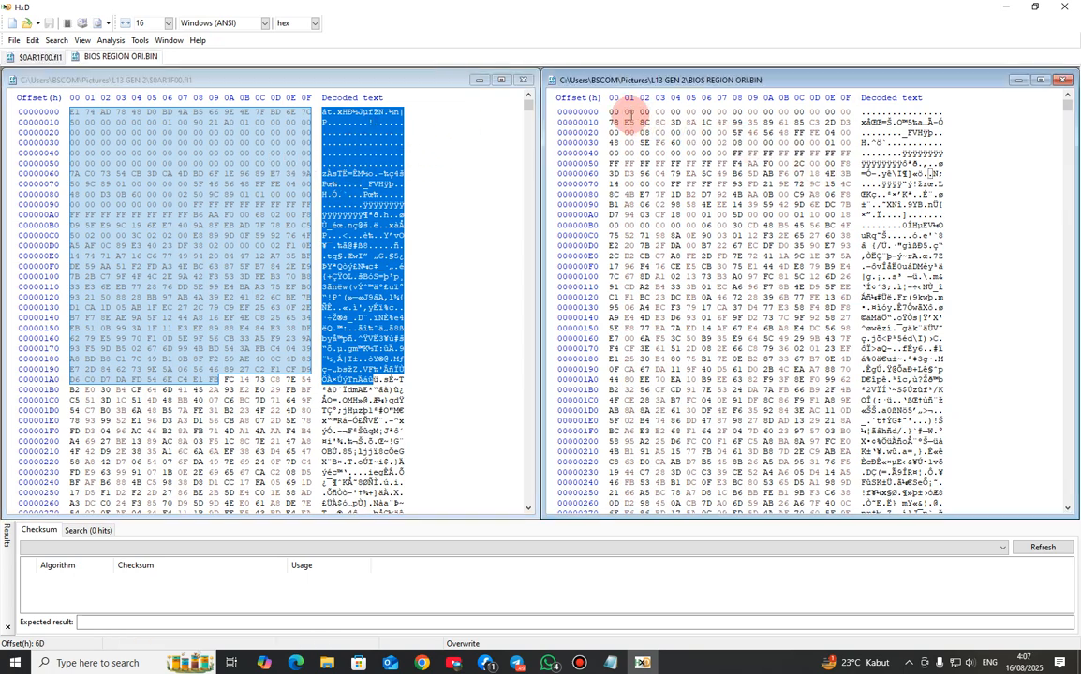
drag(615, 112, 831, 183)
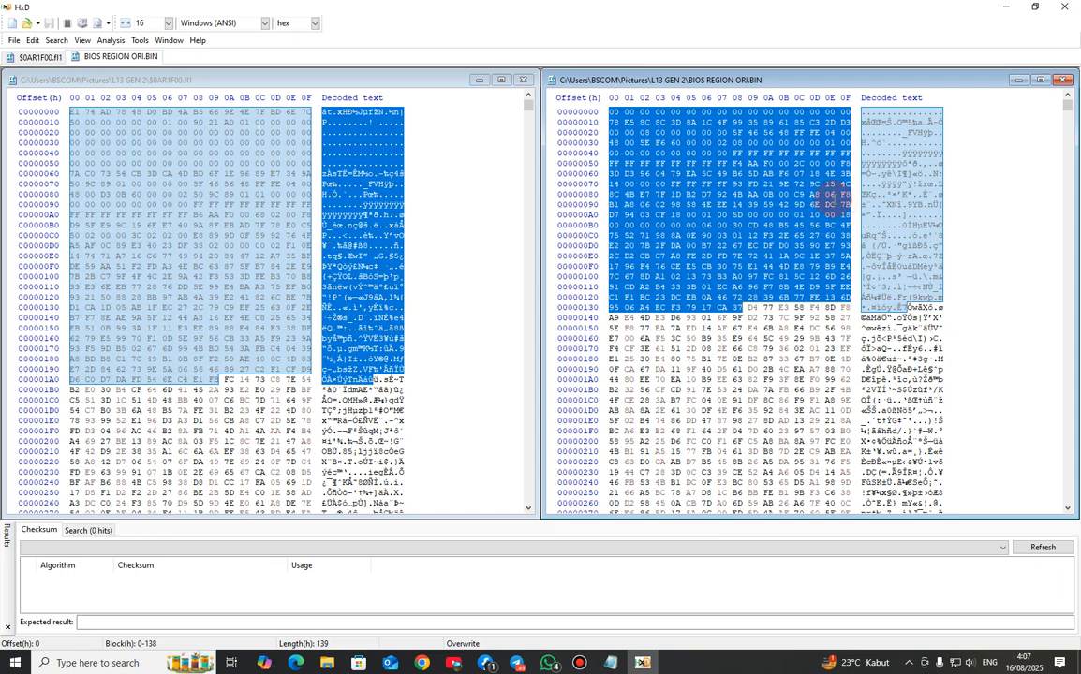
click(832, 196)
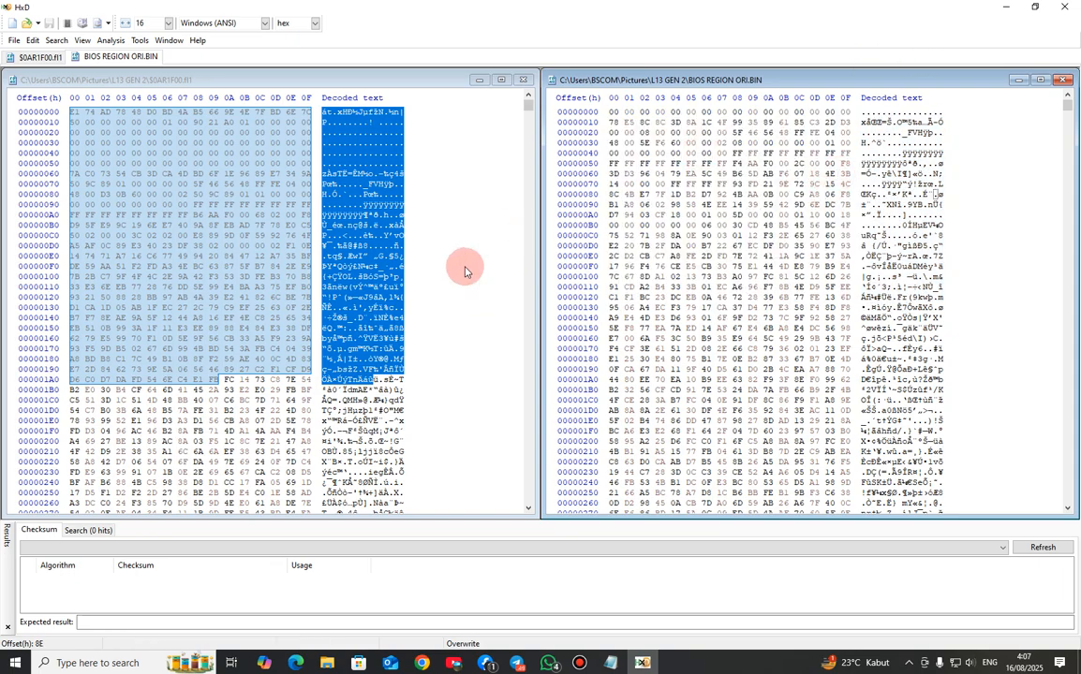
drag(528, 108, 528, 497)
scroll(449, 375, up, 6)
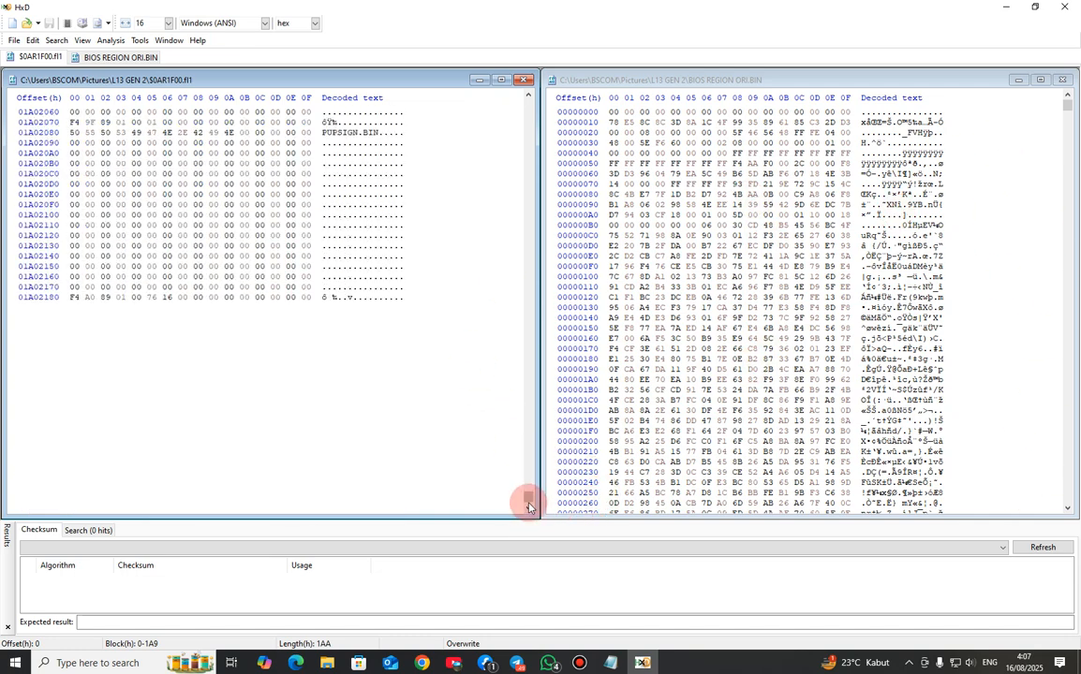
drag(528, 501, 526, 97)
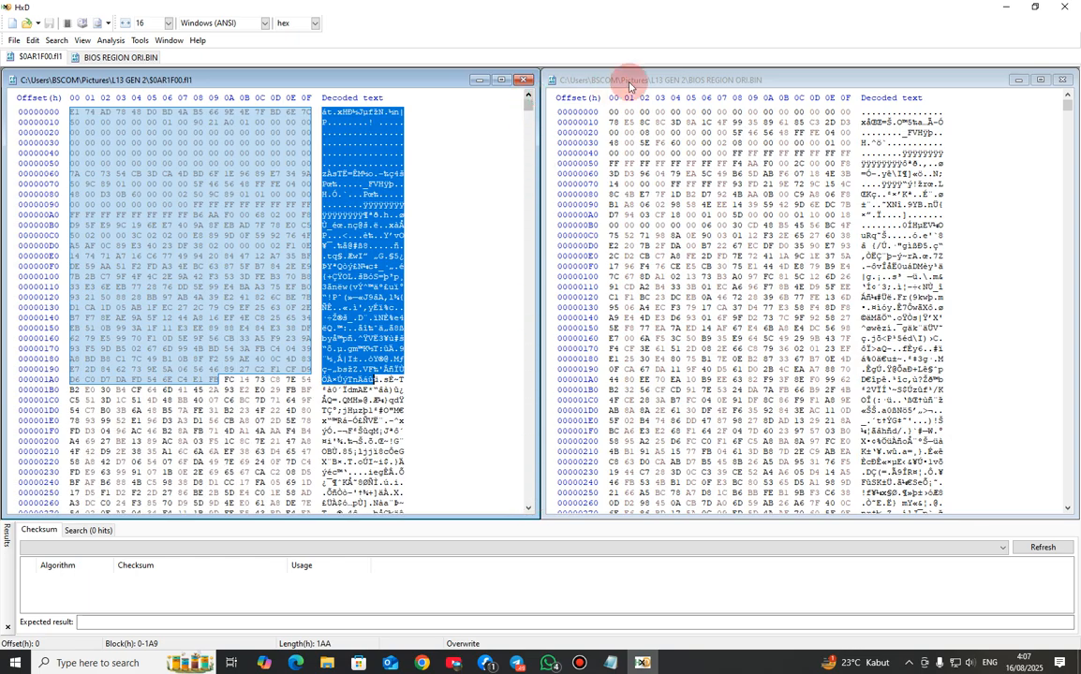
- Copy the header block at offsets 0-57 from the start of BIOS REGION ORI.BIN
drag(615, 110, 749, 165)
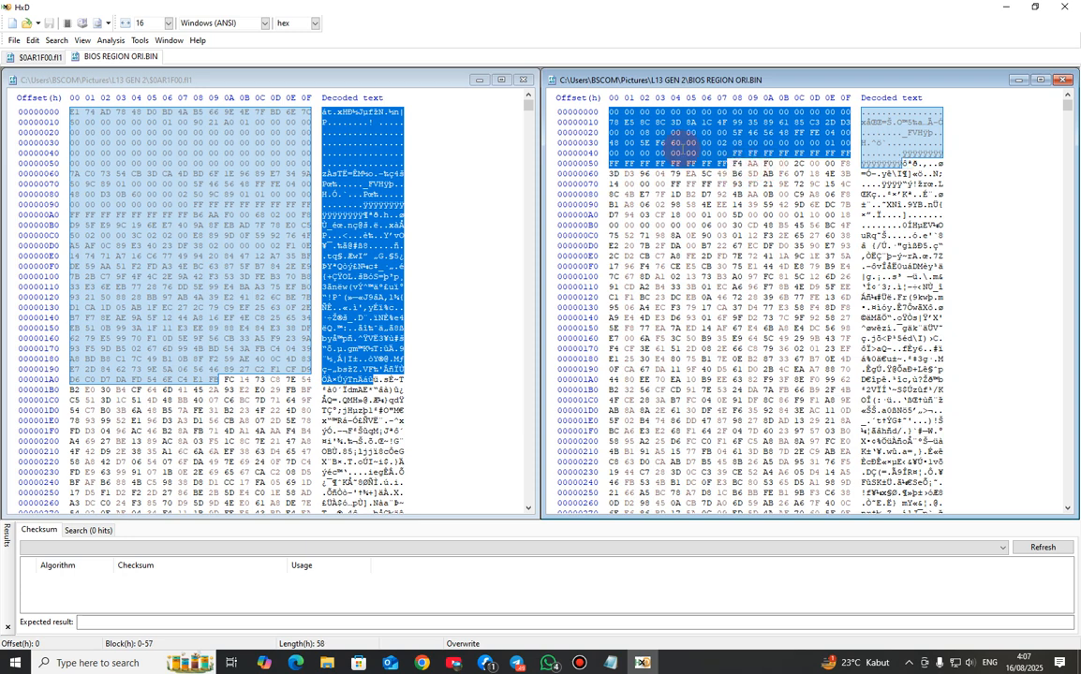
right_click(660, 141)
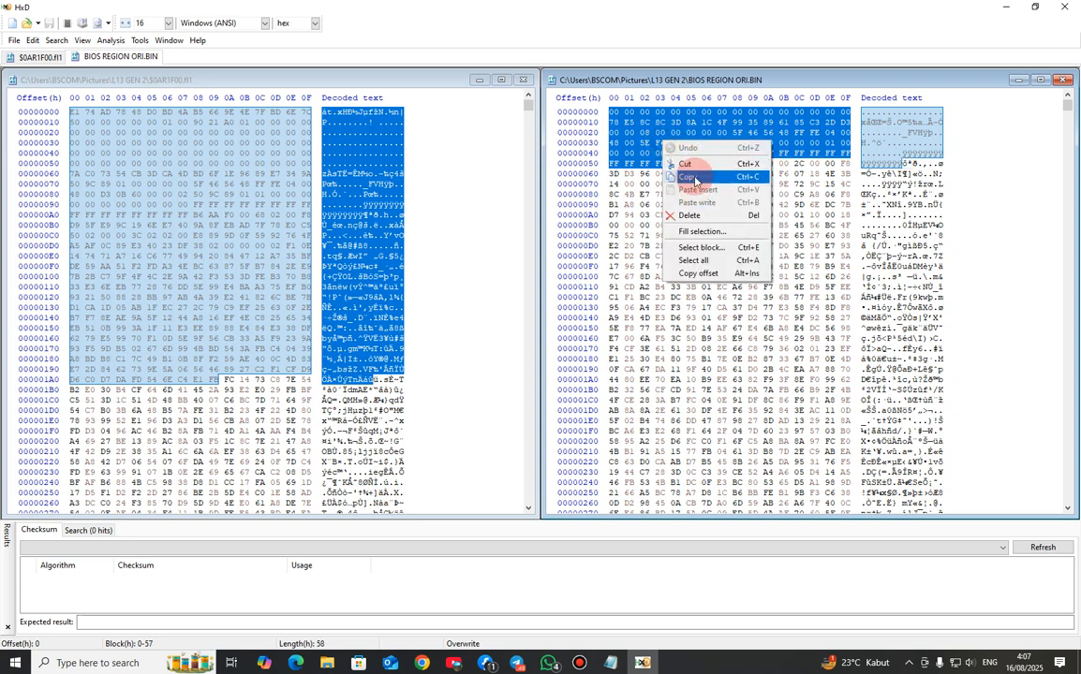
click(689, 171)
- Search all of $0AR1F00.fl1 for the copied header bytes as hex values
click(299, 192)
click(58, 40)
click(58, 54)
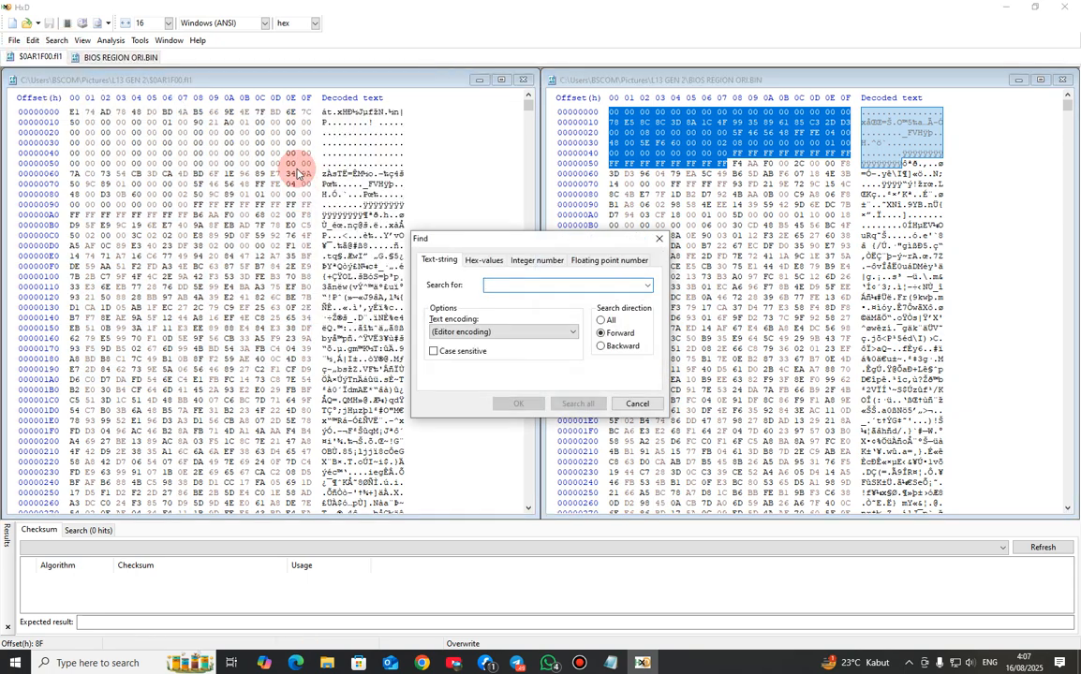
key(ctrl+v)
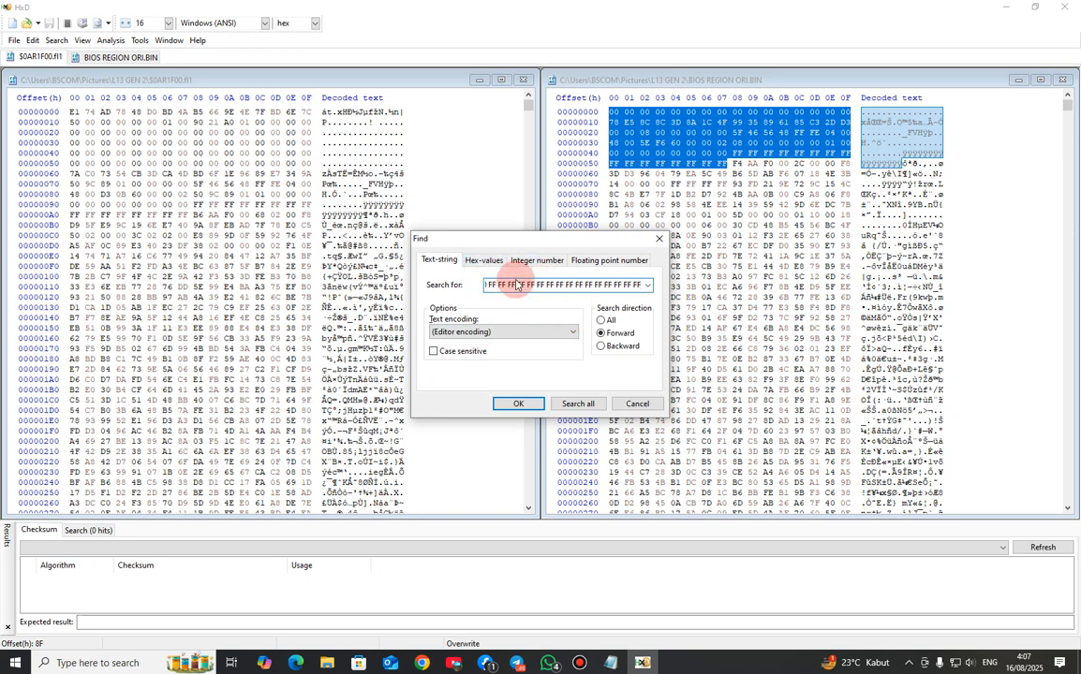
click(485, 261)
click(601, 320)
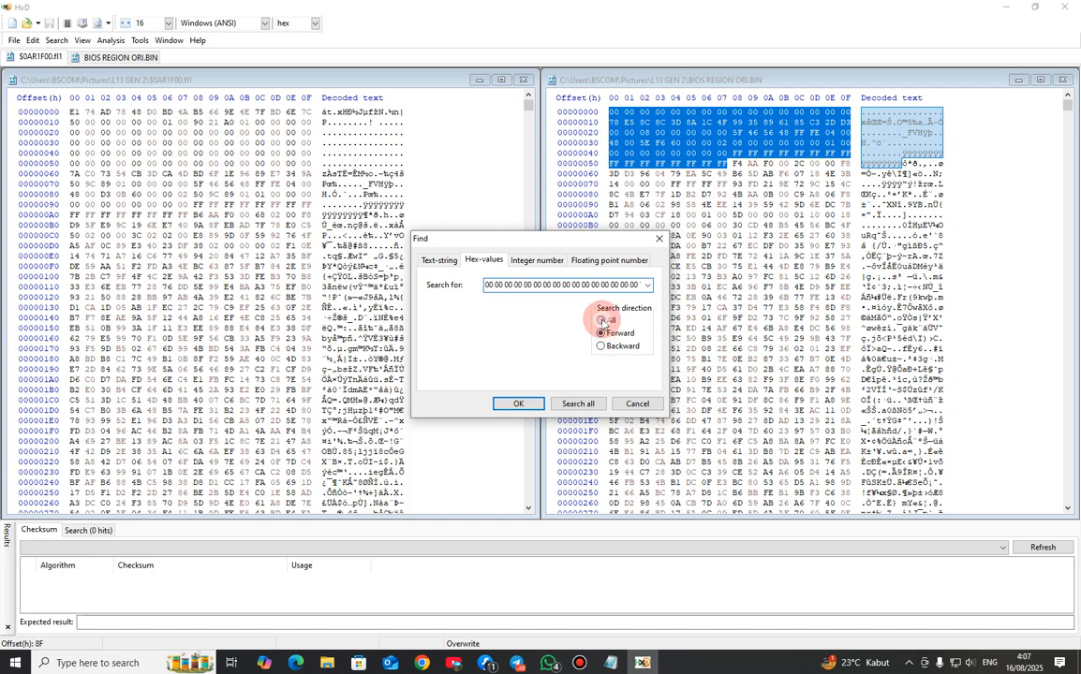
click(579, 403)
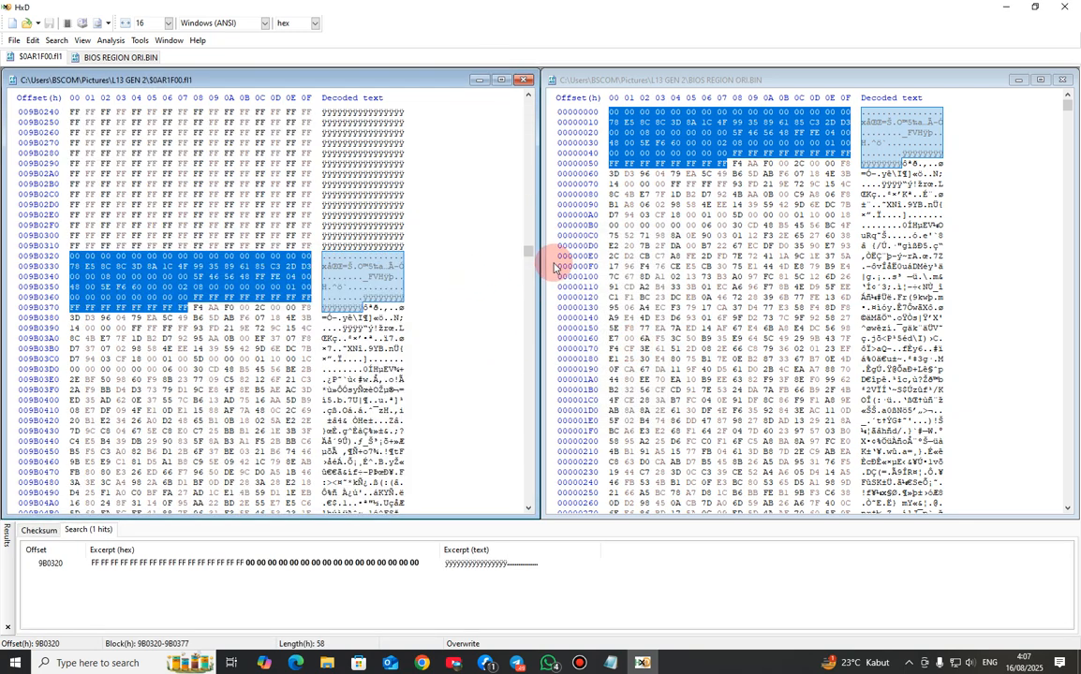
- Copy the bytes at offsets 17FFFC0-17FFFE6 near the end of BIOS REGION ORI.BIN
drag(526, 249, 530, 101)
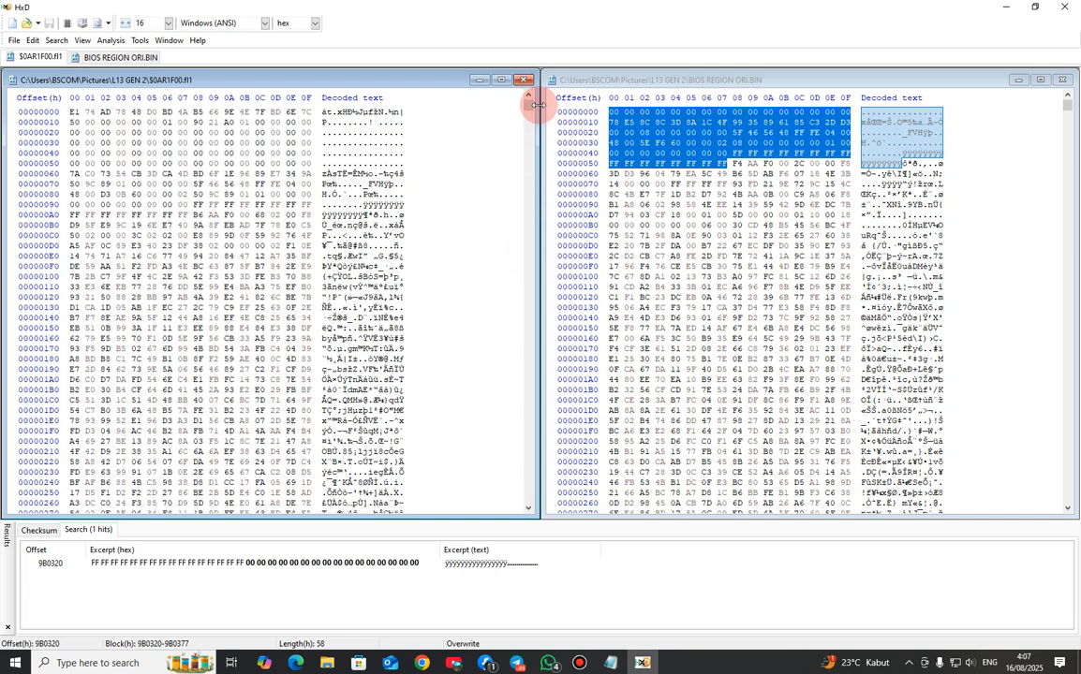
drag(1068, 112, 1069, 512)
scroll(831, 358, up, 6)
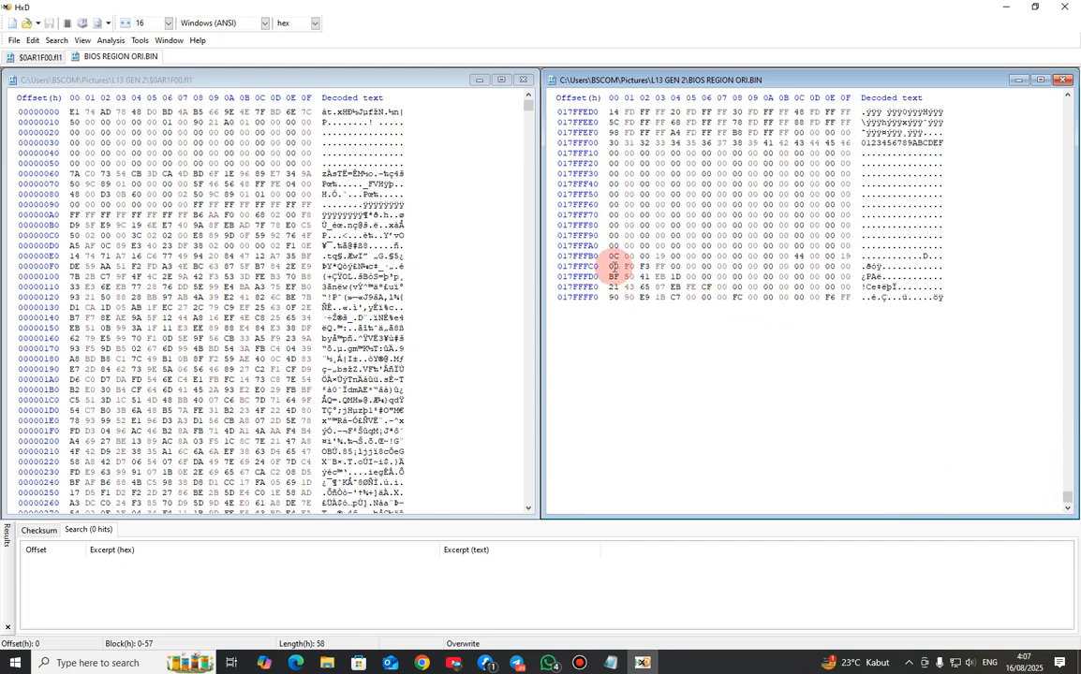
drag(612, 265, 704, 287)
right_click(653, 287)
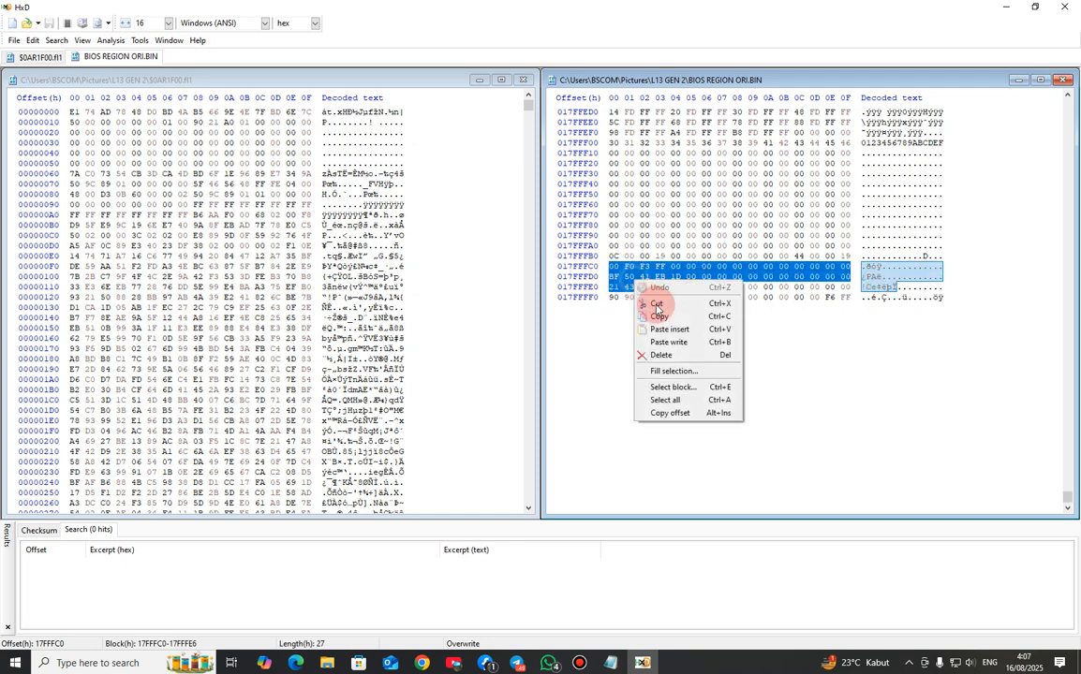
click(660, 305)
- Search all of $0AR1F00.fl1 for the copied end-of-region bytes as hex values
click(334, 313)
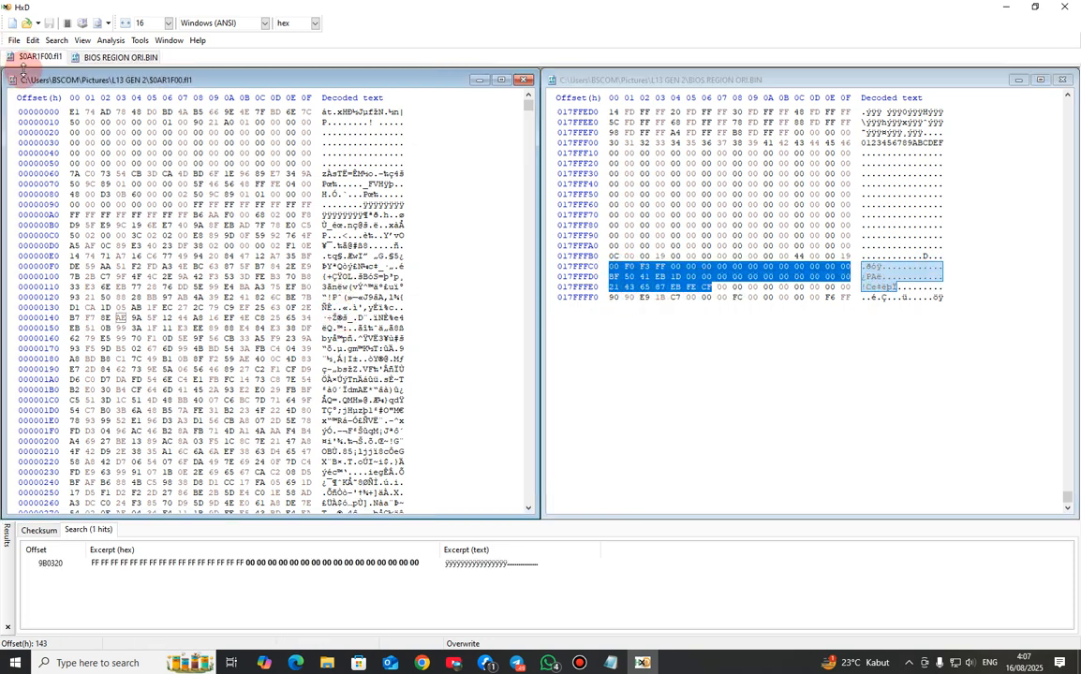
click(55, 41)
click(66, 56)
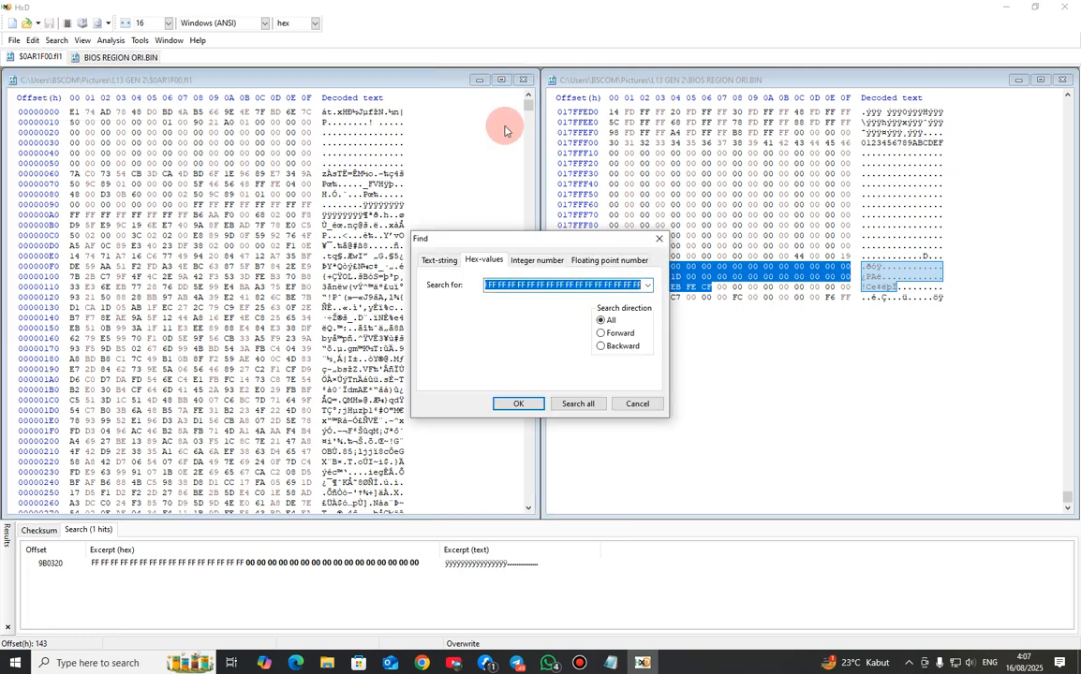
key(ctrl+v)
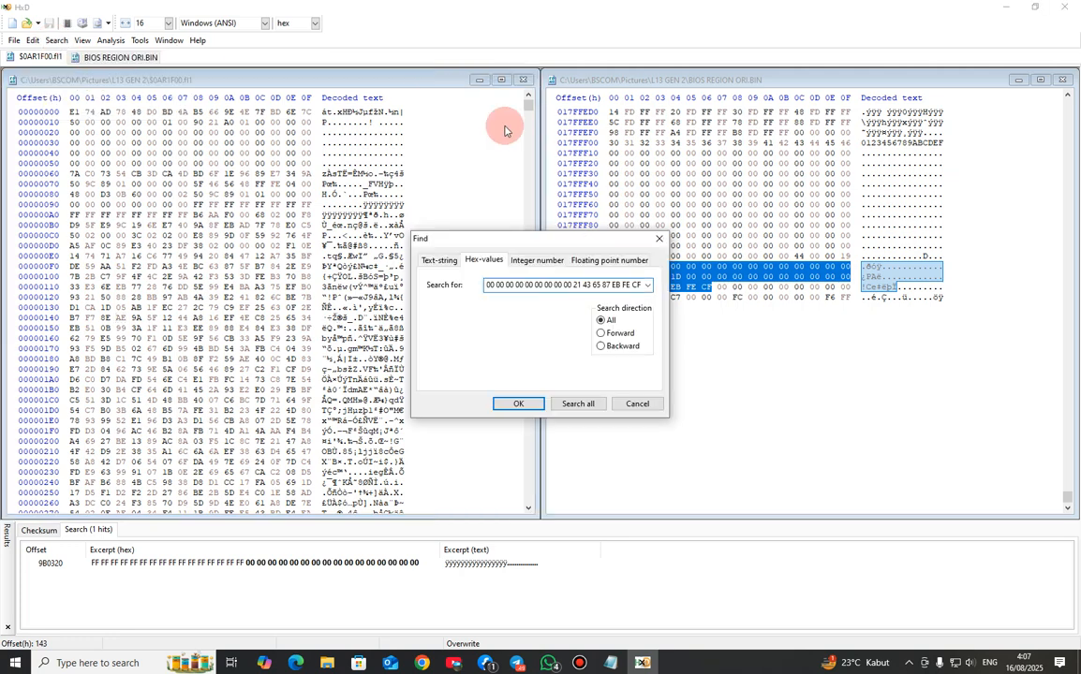
click(588, 410)
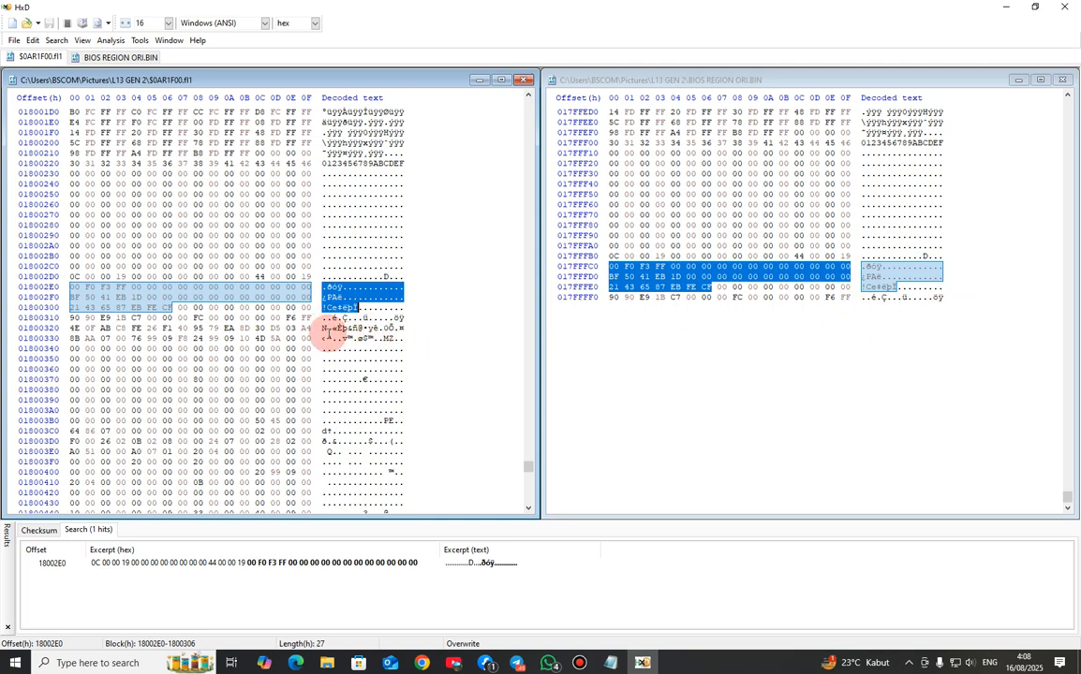
- Delete everything from offset 1800320 to the end of $0AR1F00.fl1, then line up the ends of both files for comparison
drag(322, 329, 413, 491)
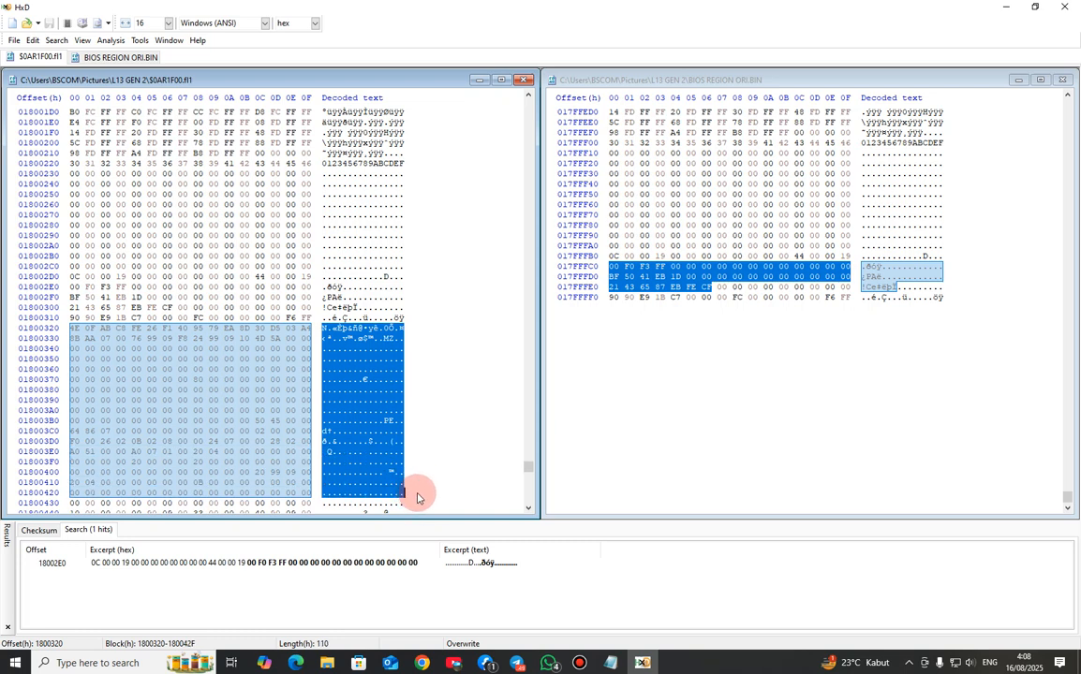
key(ctrl+shift+End)
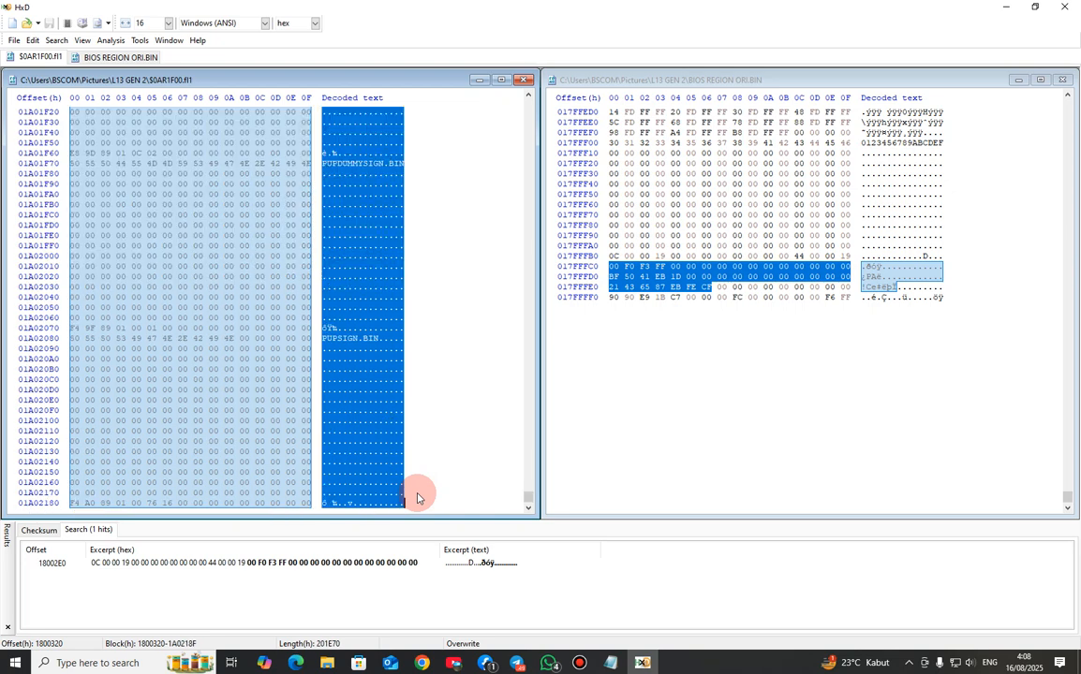
right_click(213, 315)
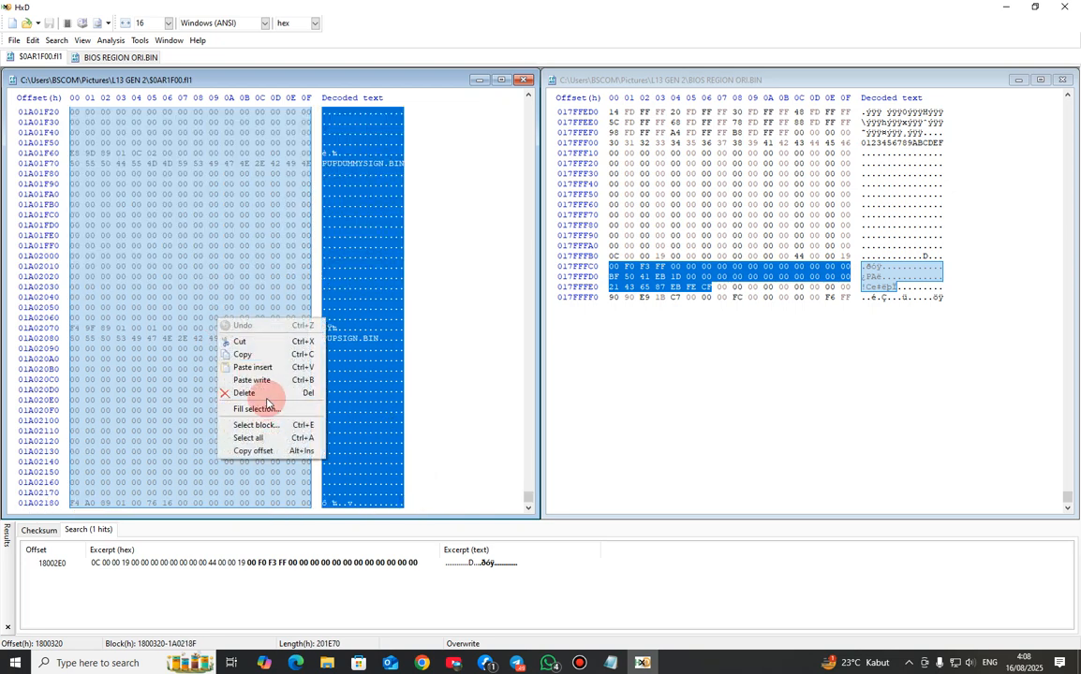
click(269, 388)
scroll(355, 370, up, 6)
scroll(731, 335, up, 2)
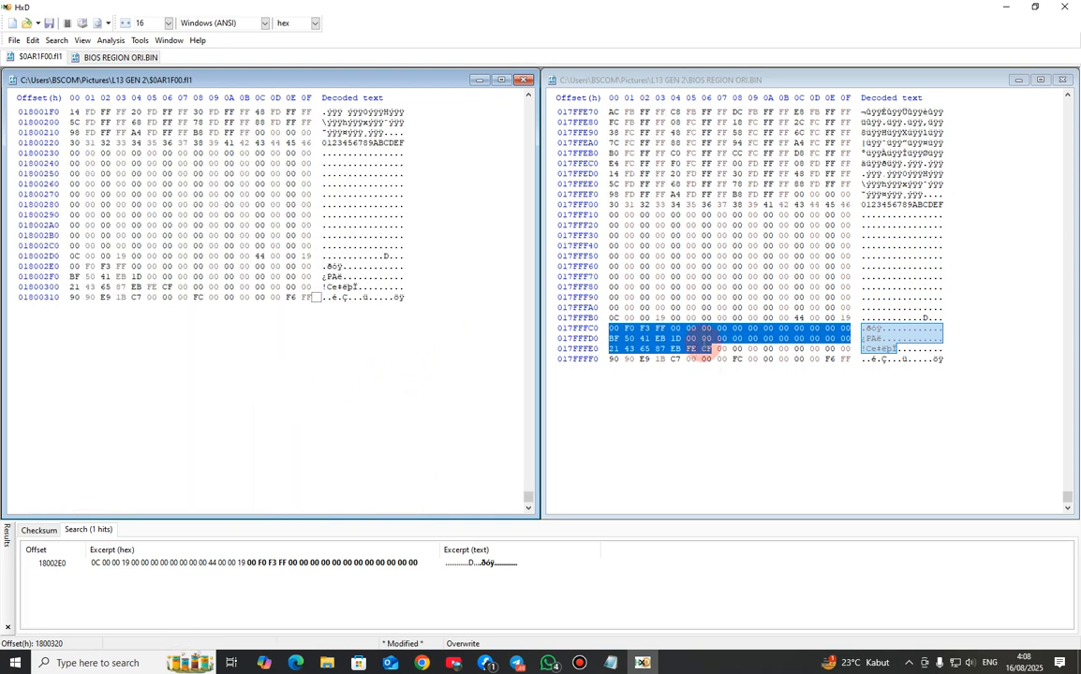
scroll(483, 362, up, 2)
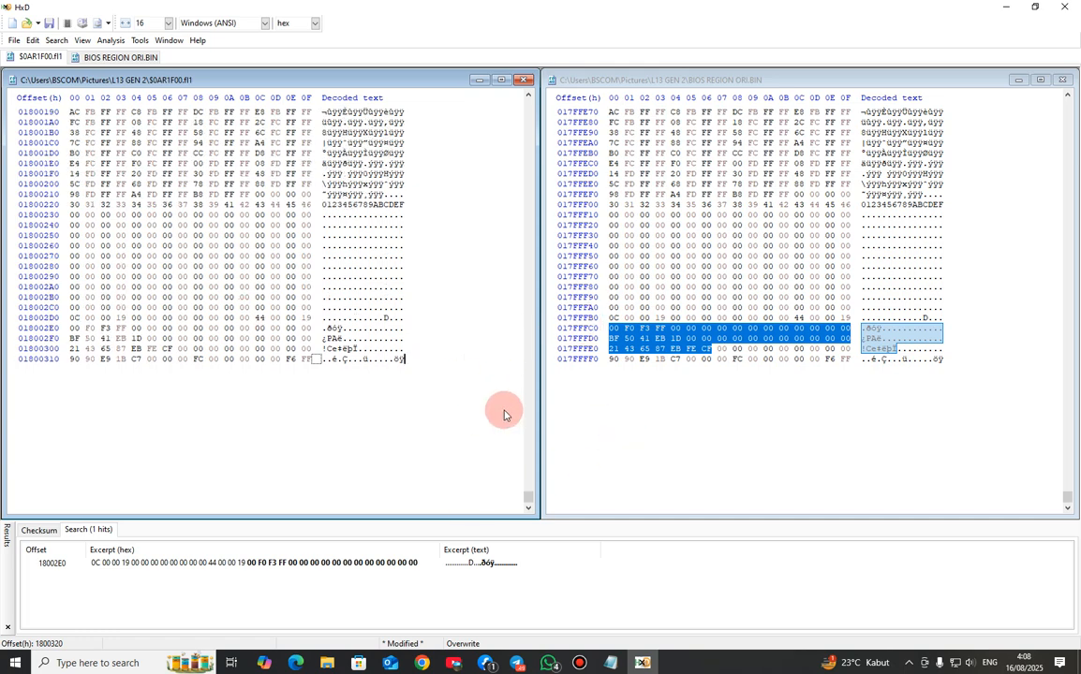
- Select the entire contents of BIOS REGION ORI.BIN and of $0AR1F00.fl1 to compare their hex lengths
click(735, 275)
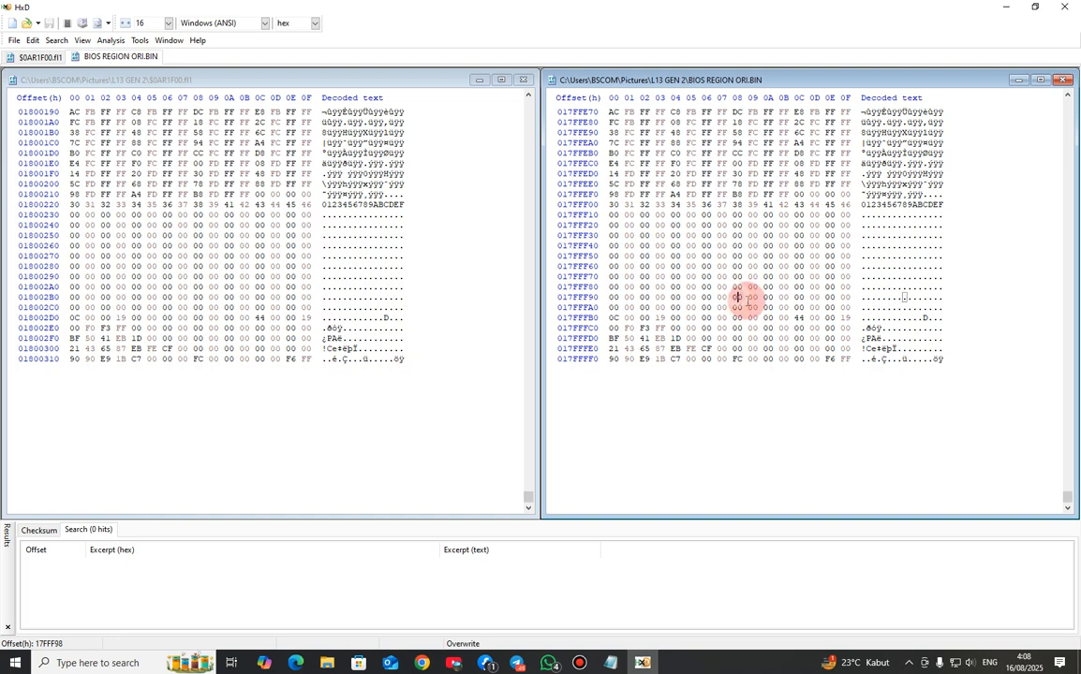
key(ctrl+a)
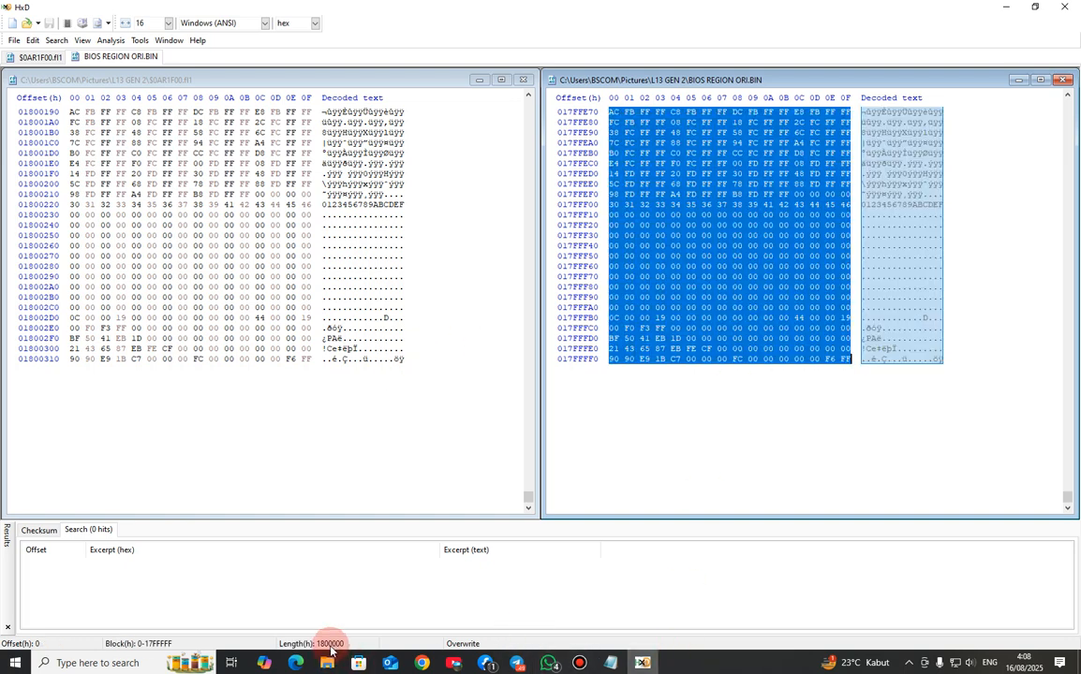
click(351, 328)
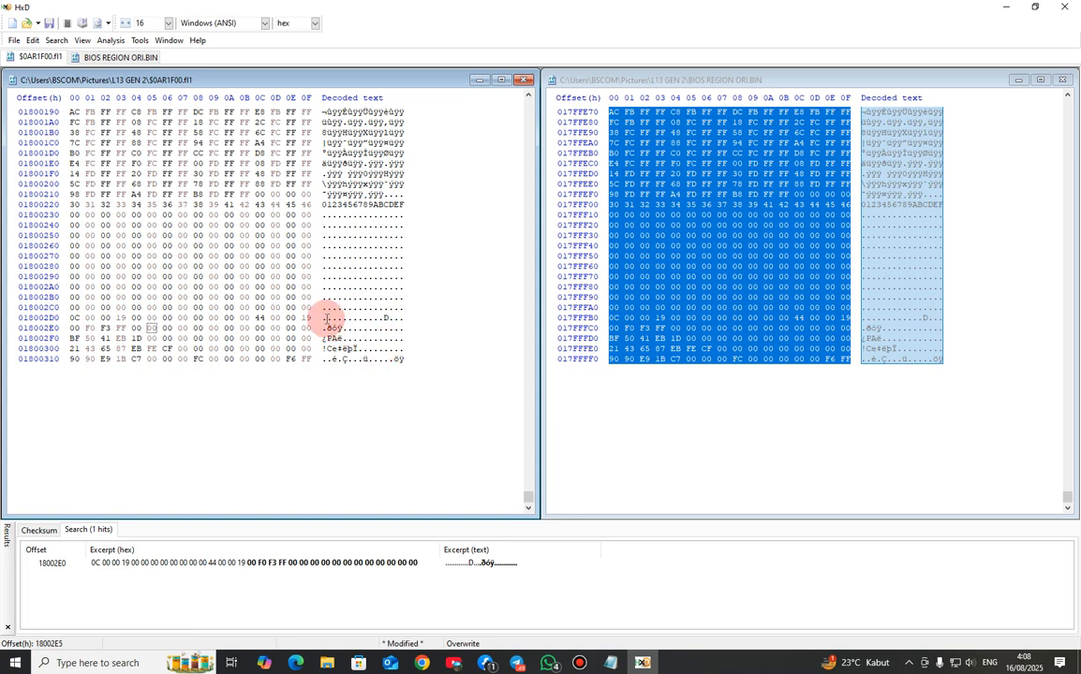
key(ctrl+a)
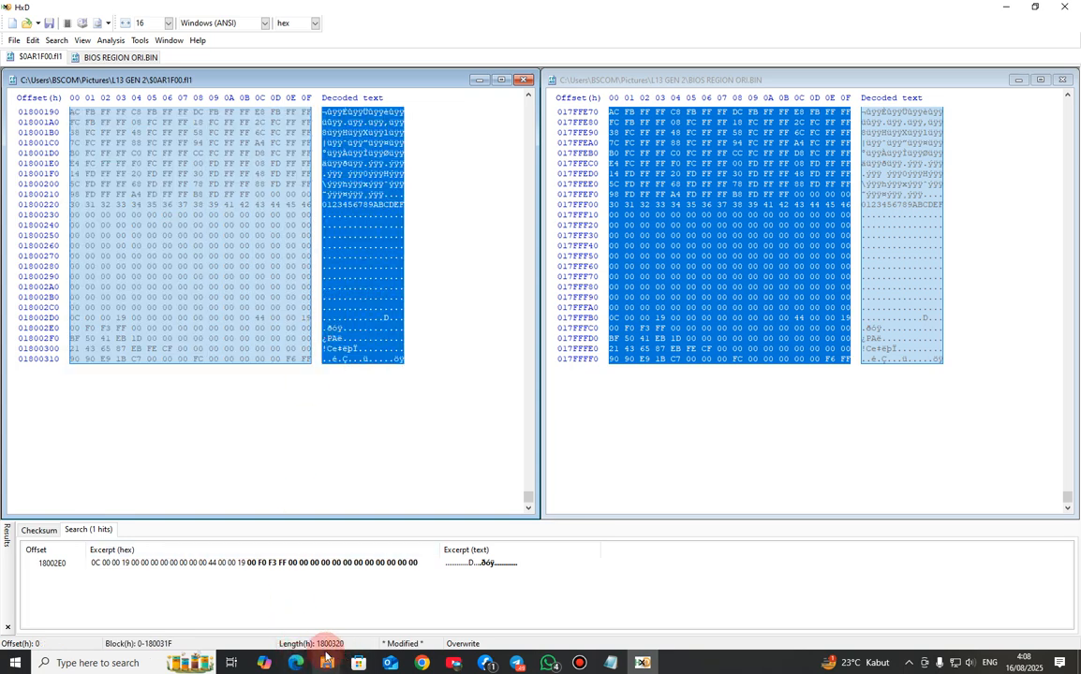
click(327, 662)
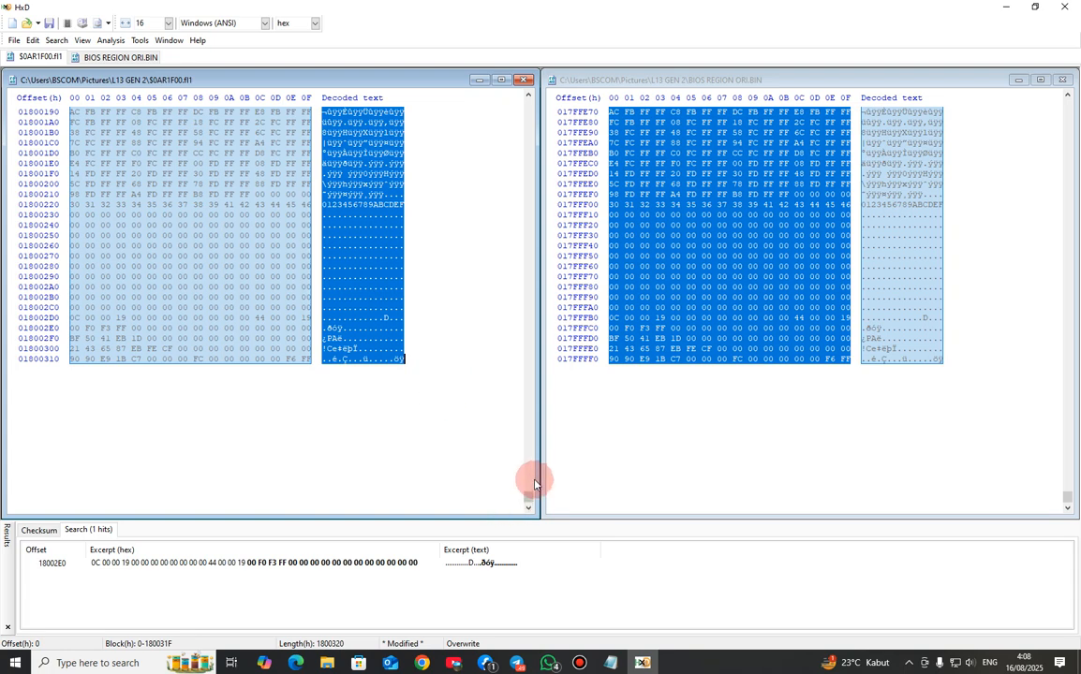
- Find and open the Windows Calculator in Programmer mode
click(78, 663)
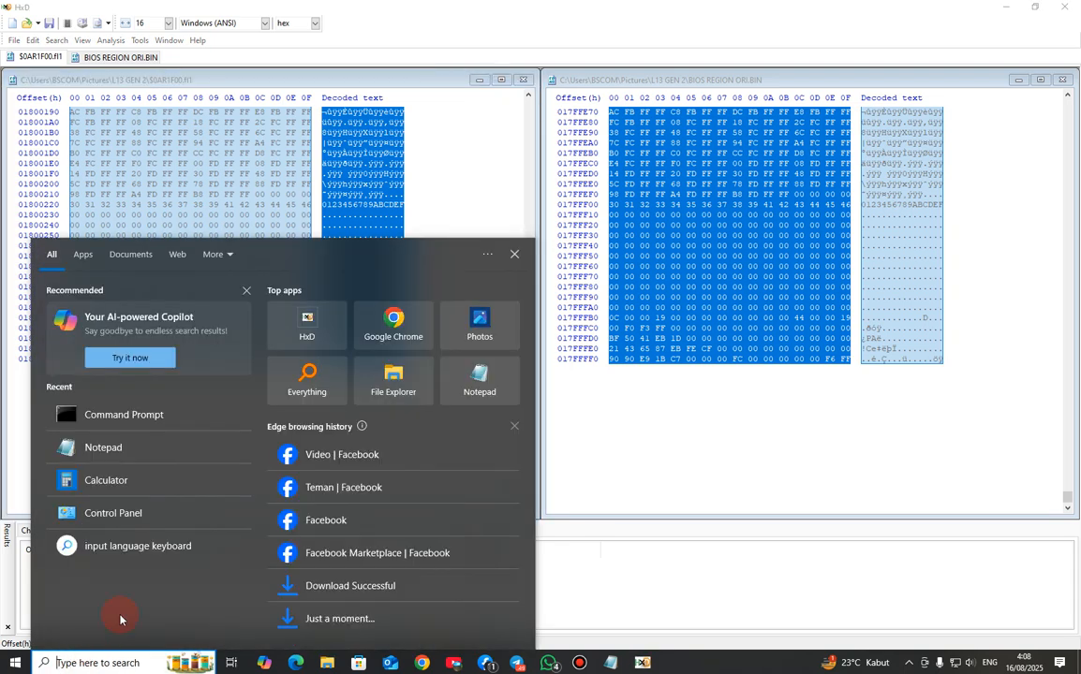
click(626, 588)
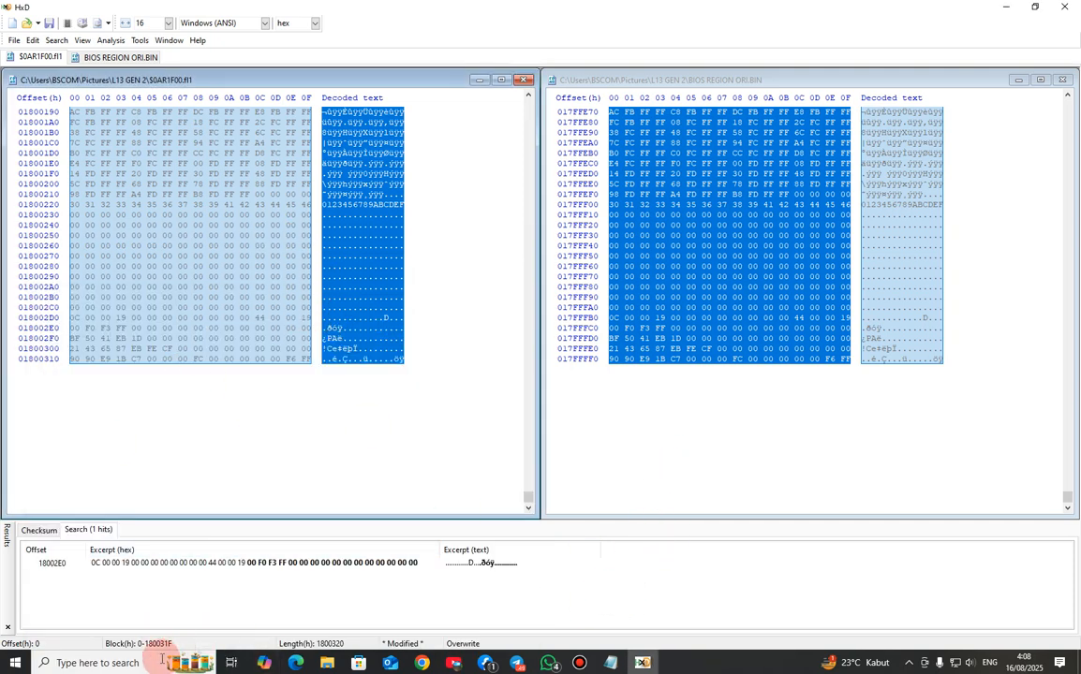
click(119, 665)
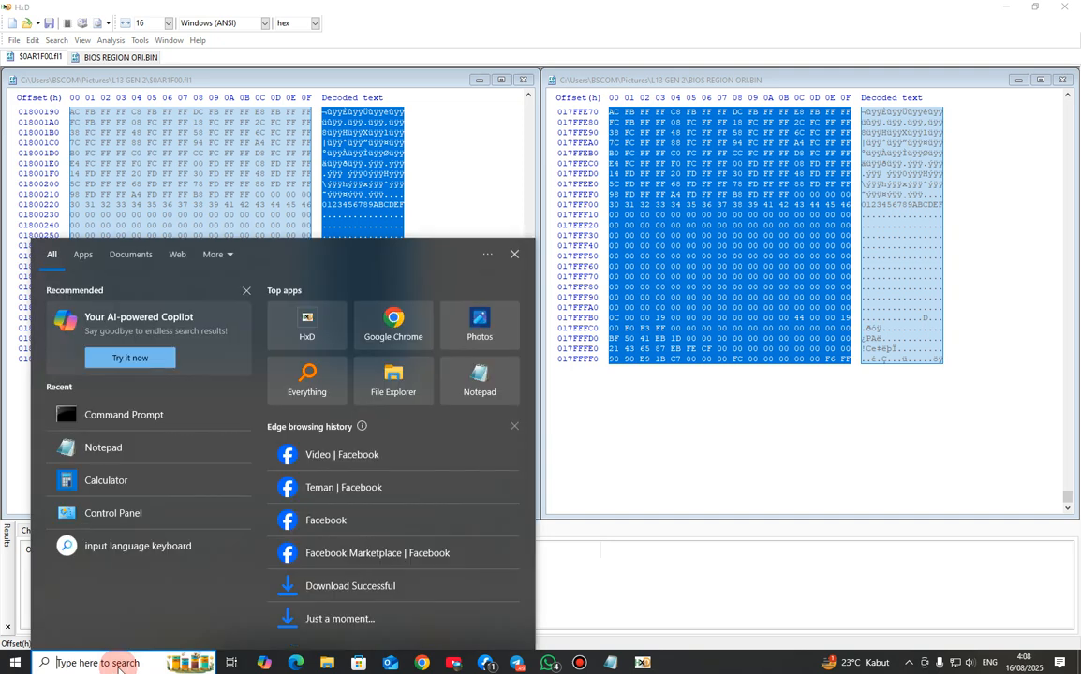
text(CALCULATOR)
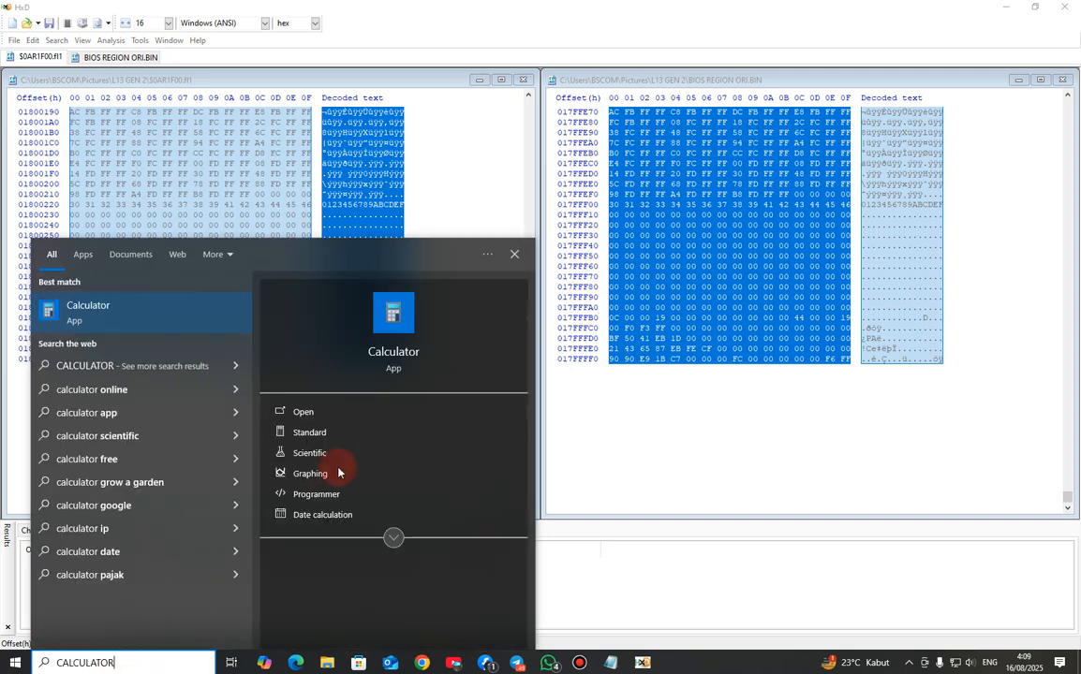
click(394, 359)
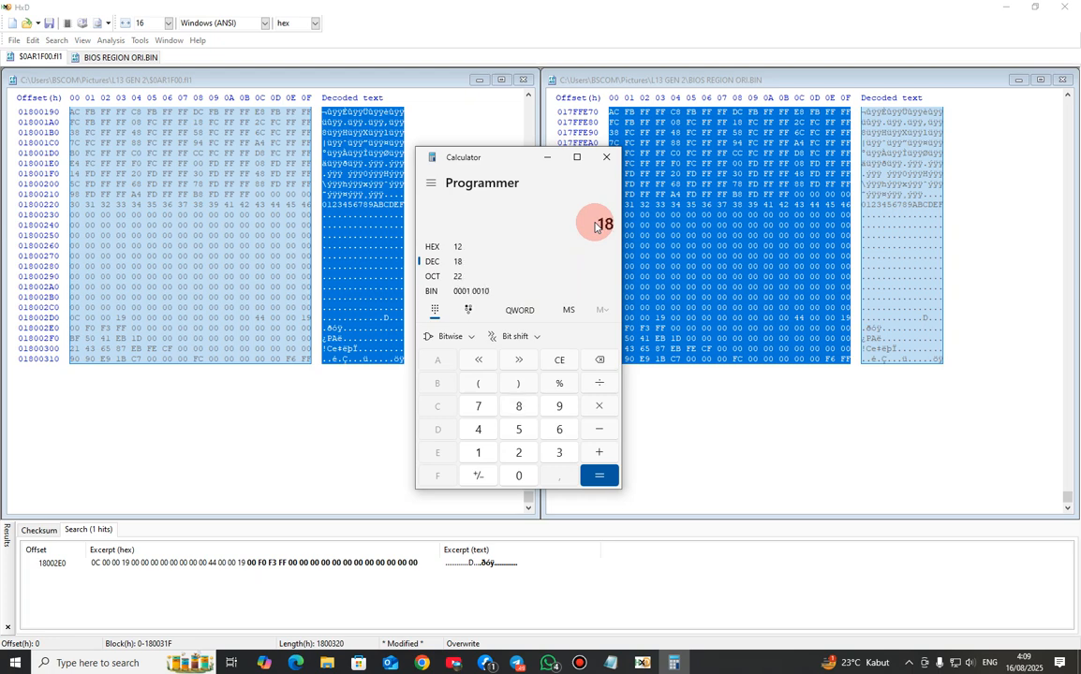
- Clear the decimal entry, switch the calculator to HEX and subtract 1800000 from 1800320
text(20)
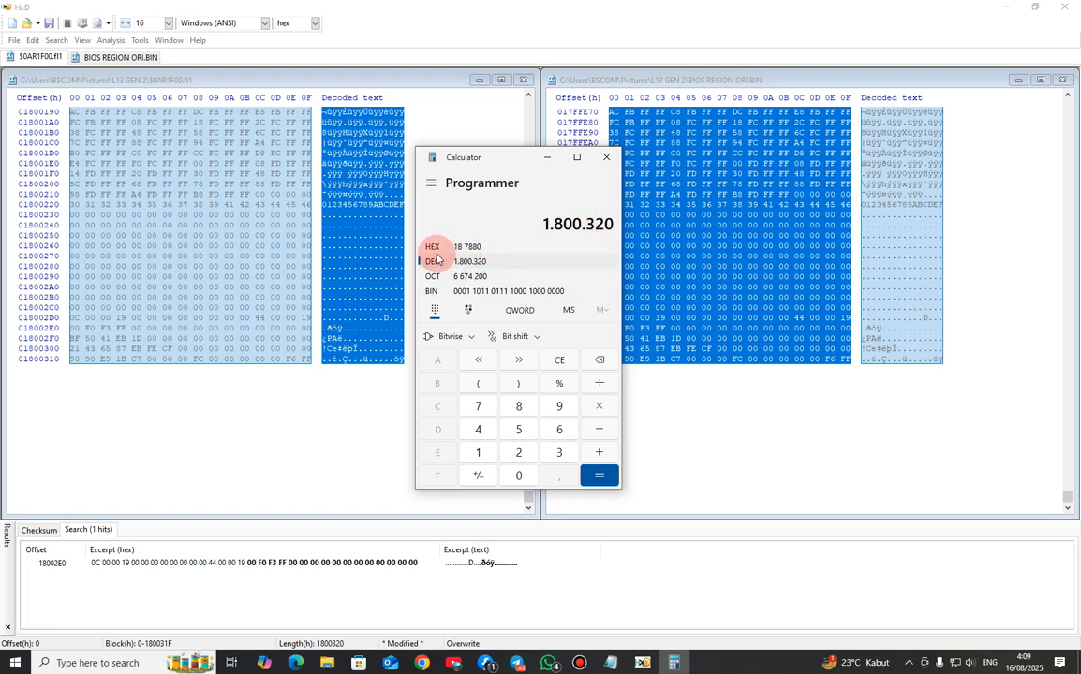
click(560, 361)
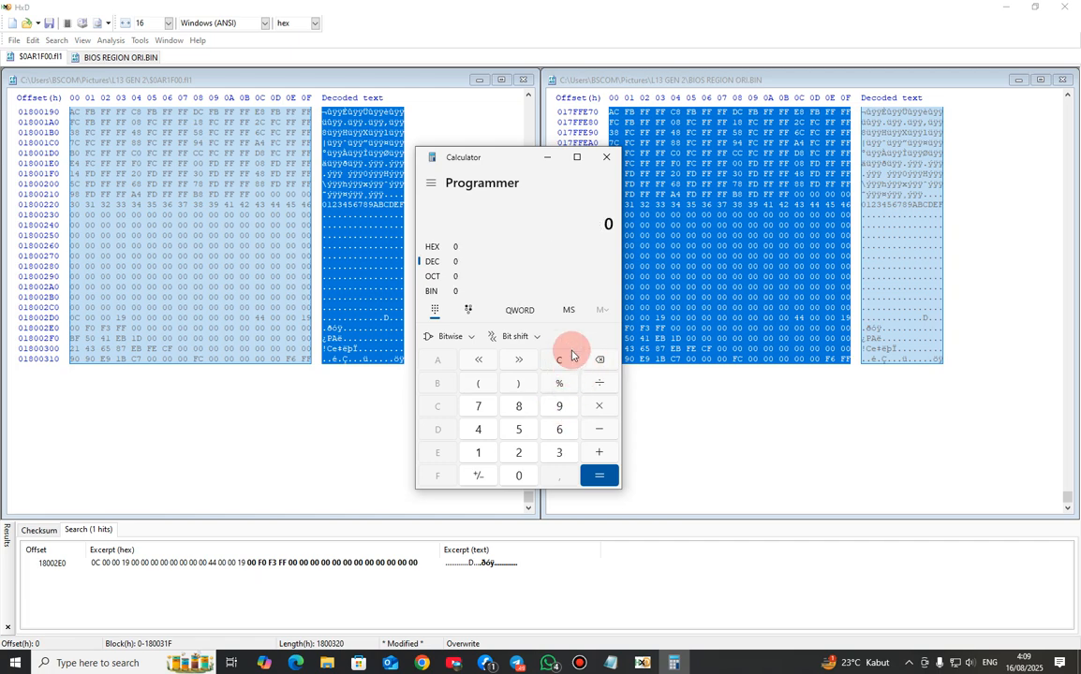
click(435, 249)
text(1800320)
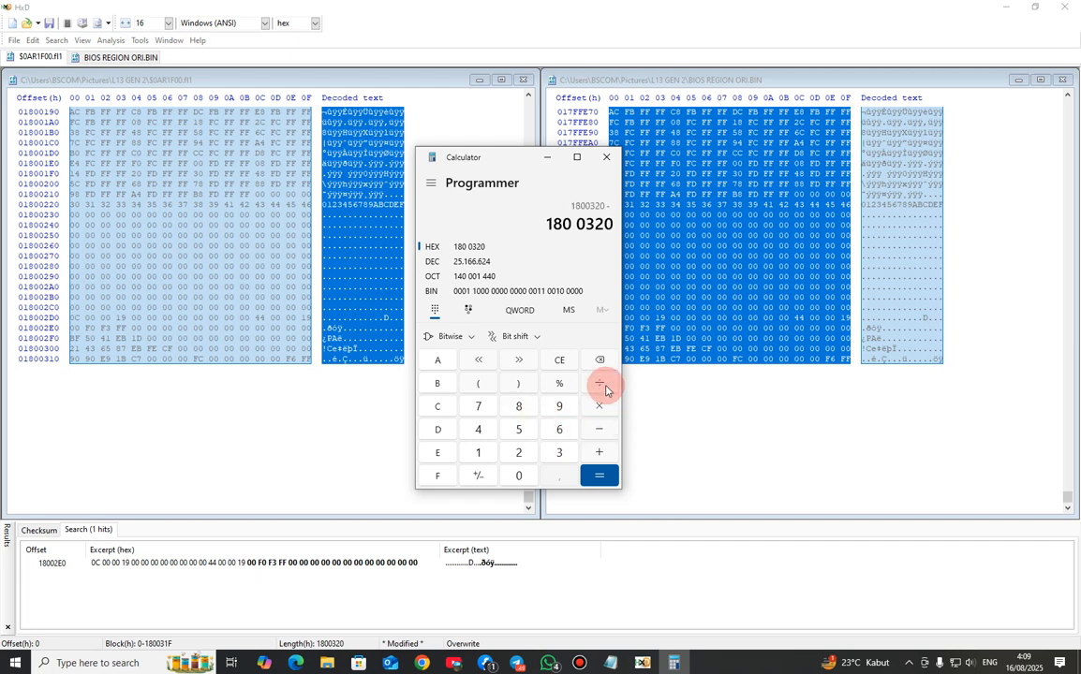
text(1)
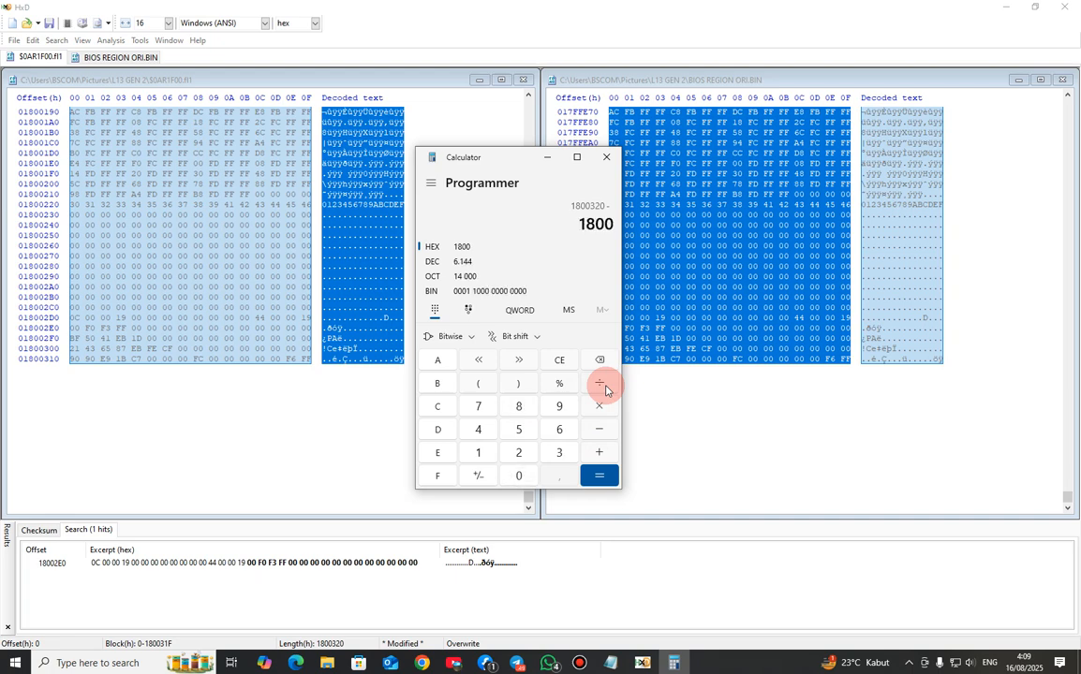
text(0000)
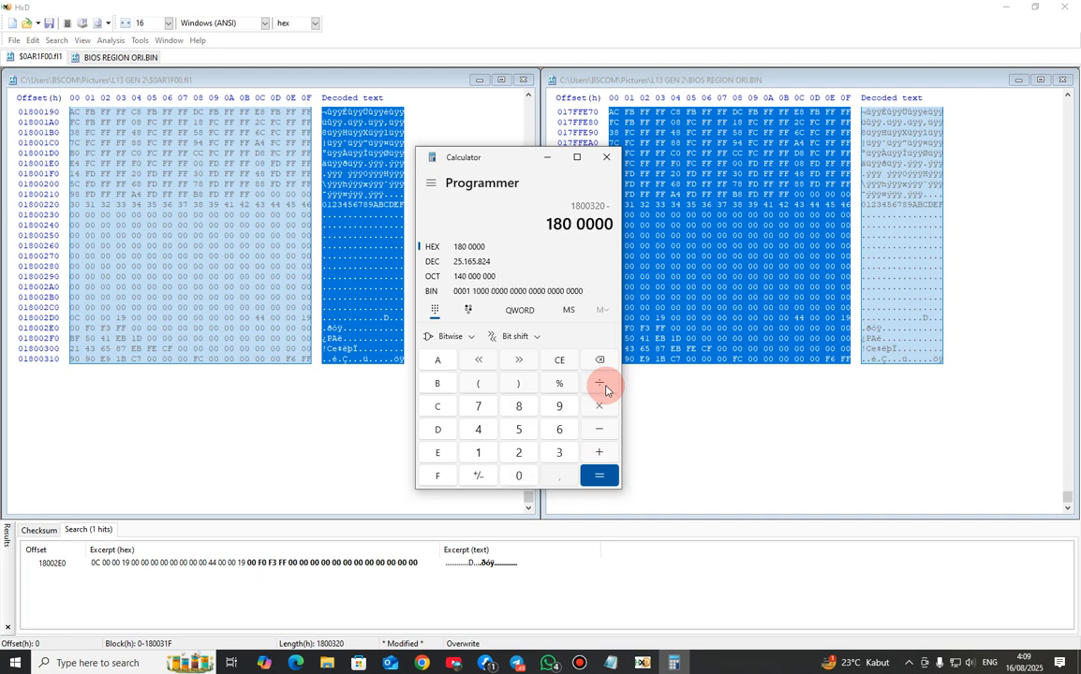
click(596, 478)
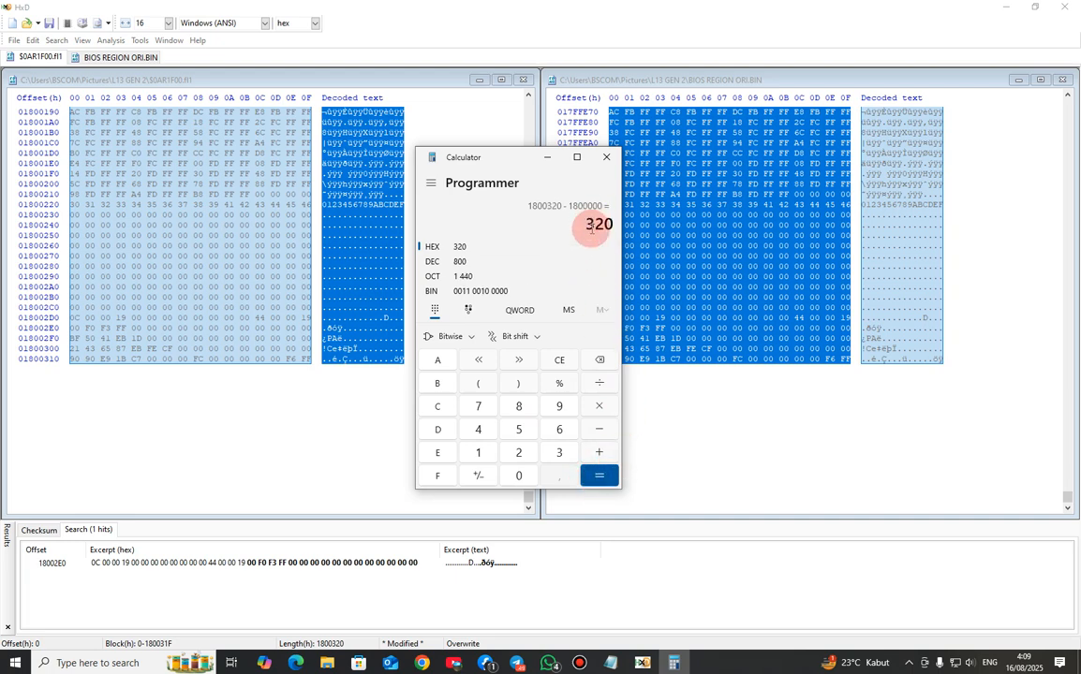
drag(596, 225, 616, 233)
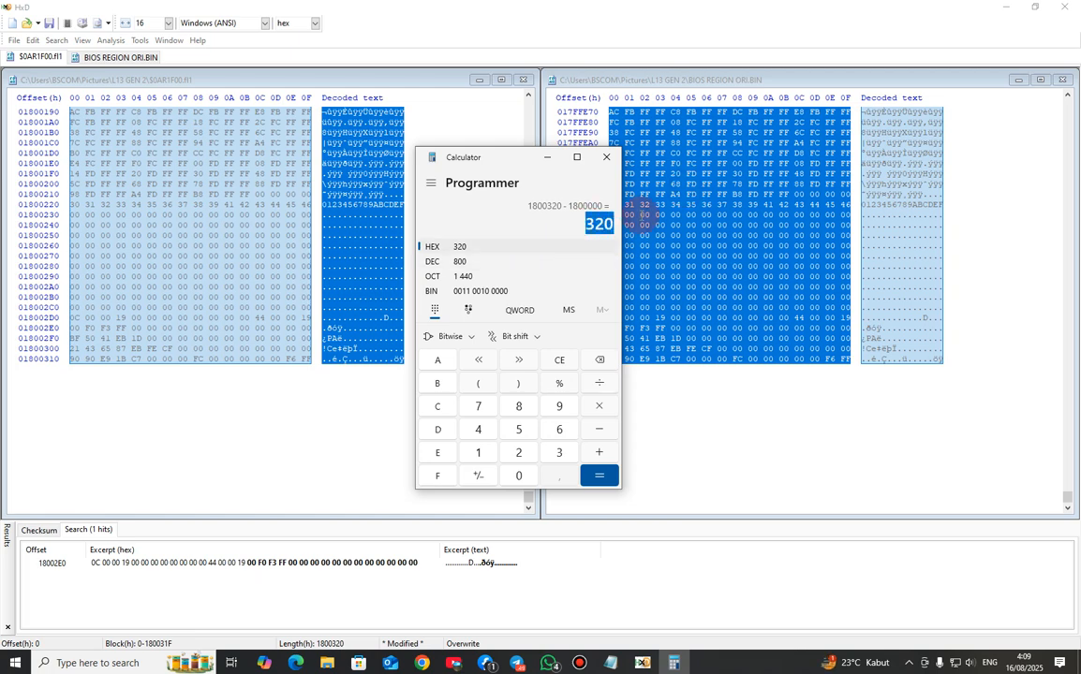
- Go to hex offset 320 in $0AR1F00.fl1 and delete everything from the file start up to that offset
click(233, 247)
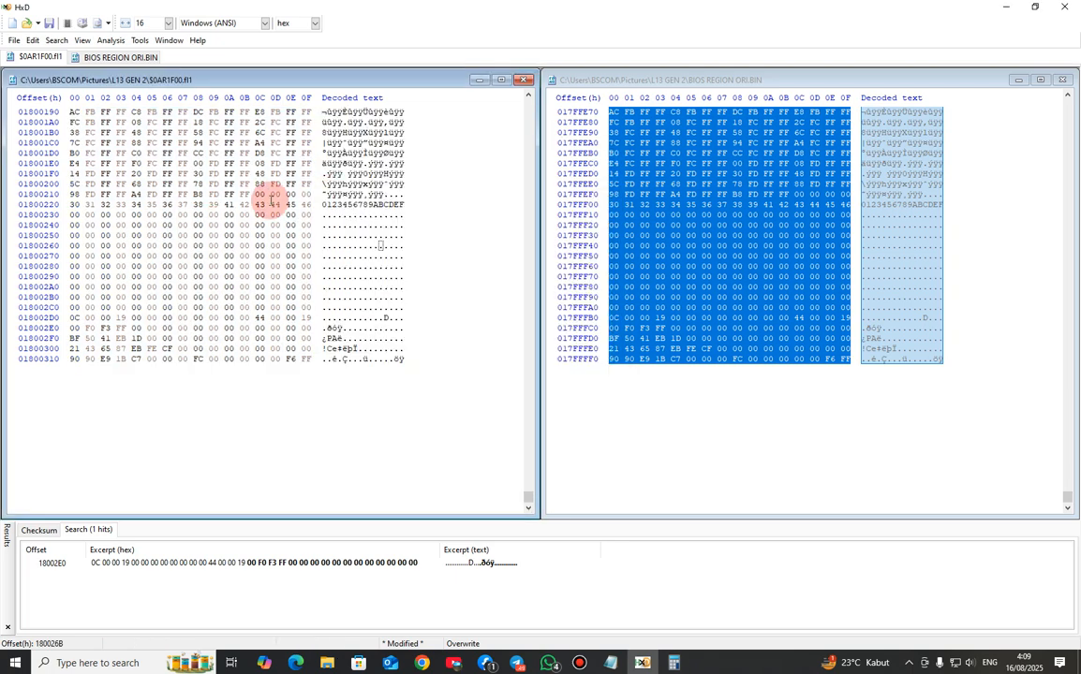
click(57, 40)
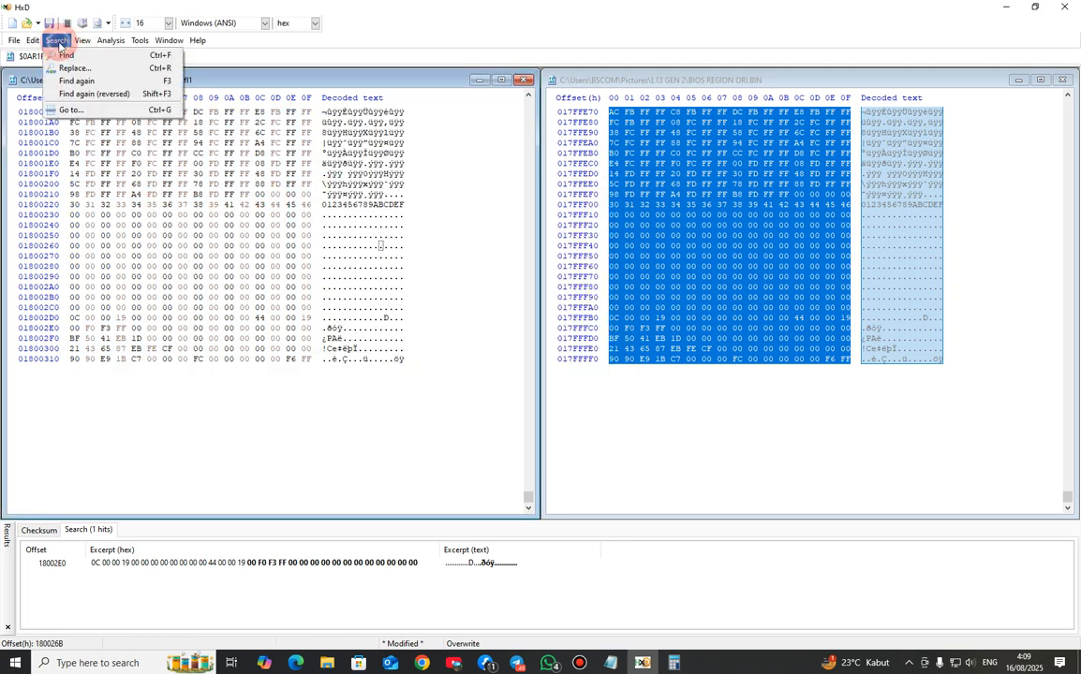
click(70, 109)
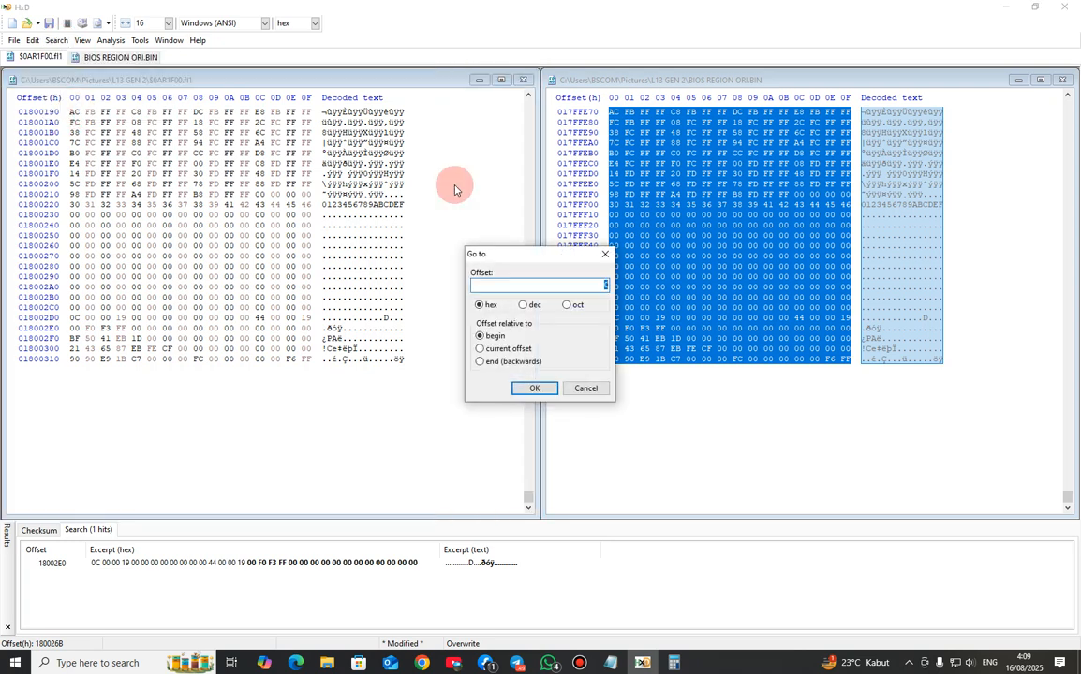
text(320)
click(533, 387)
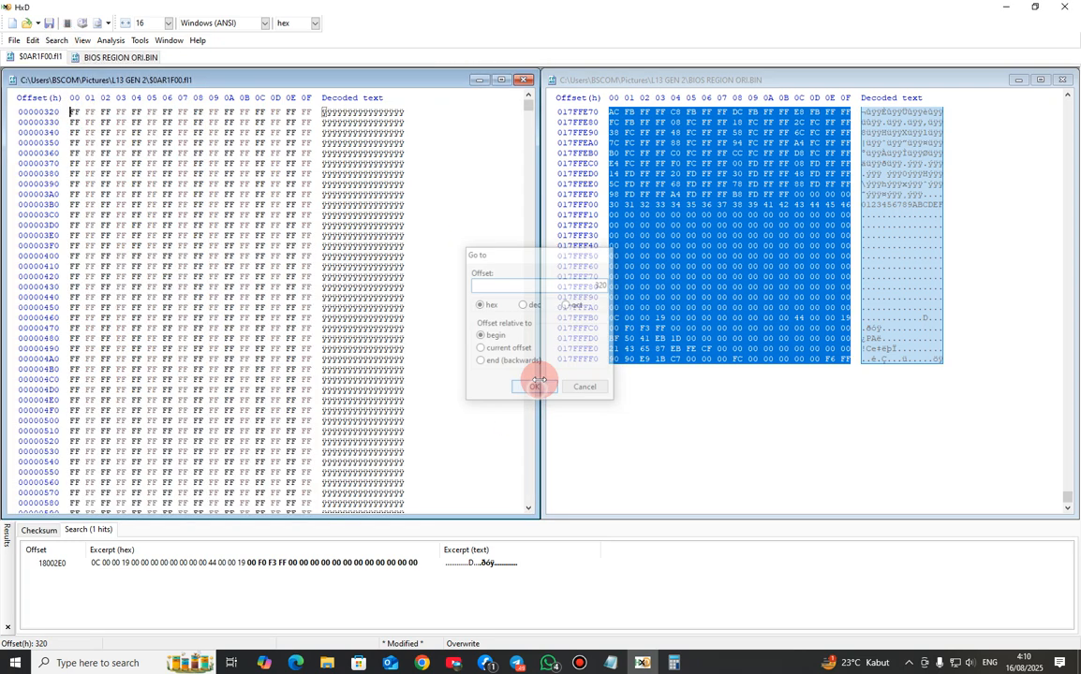
scroll(187, 183, up, 2)
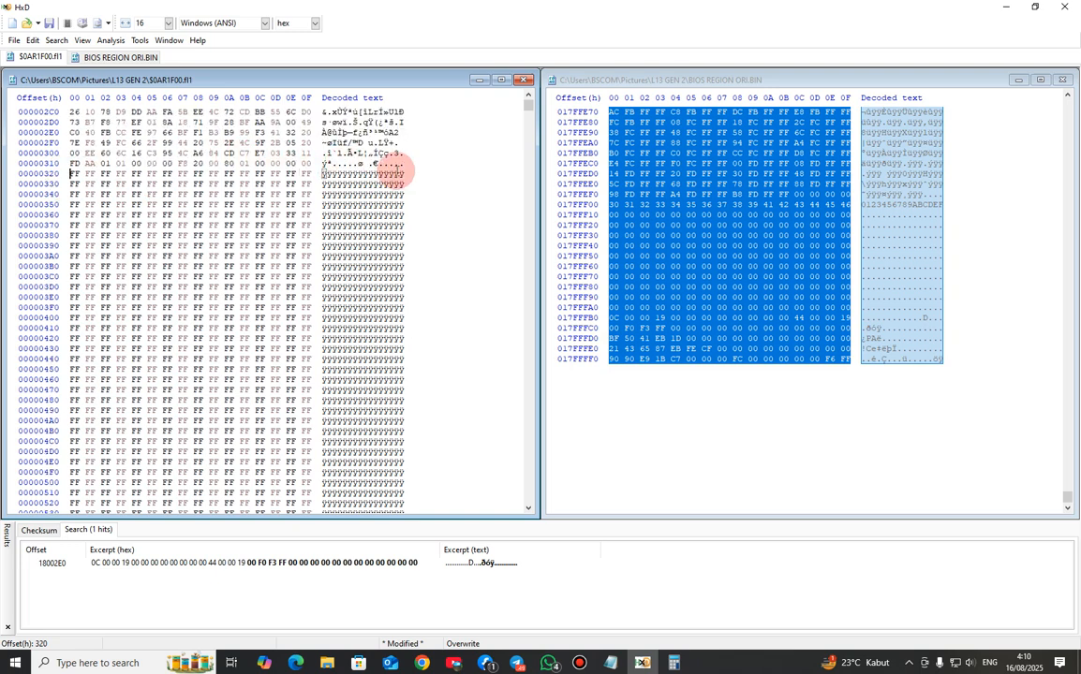
drag(404, 165, 304, 142)
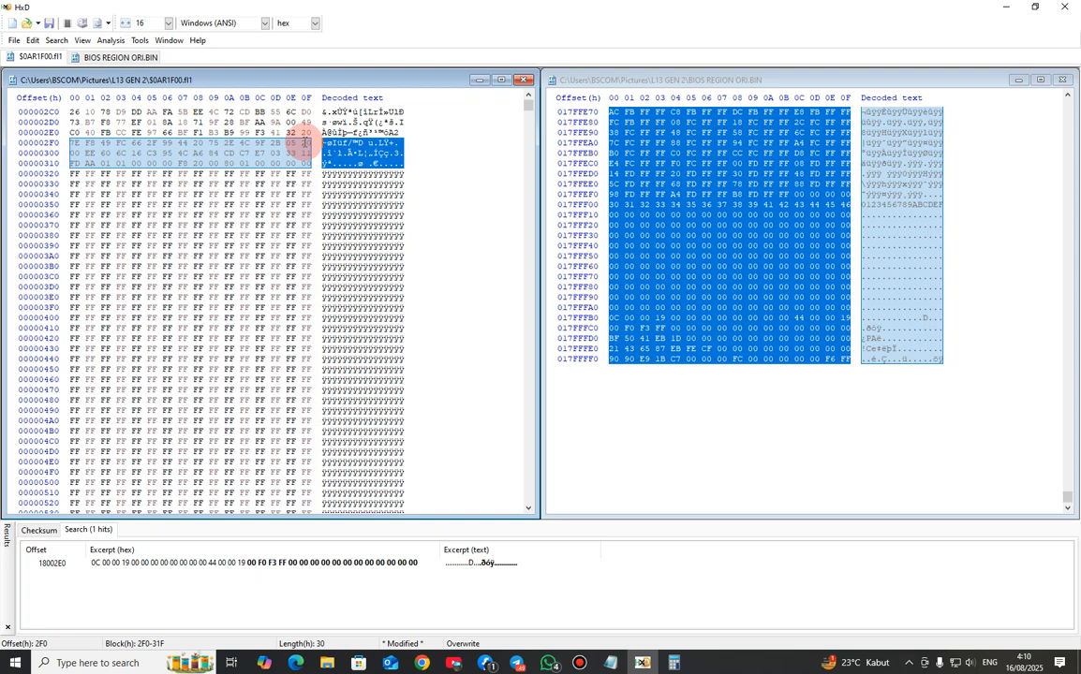
key(ctrl+shift+Home)
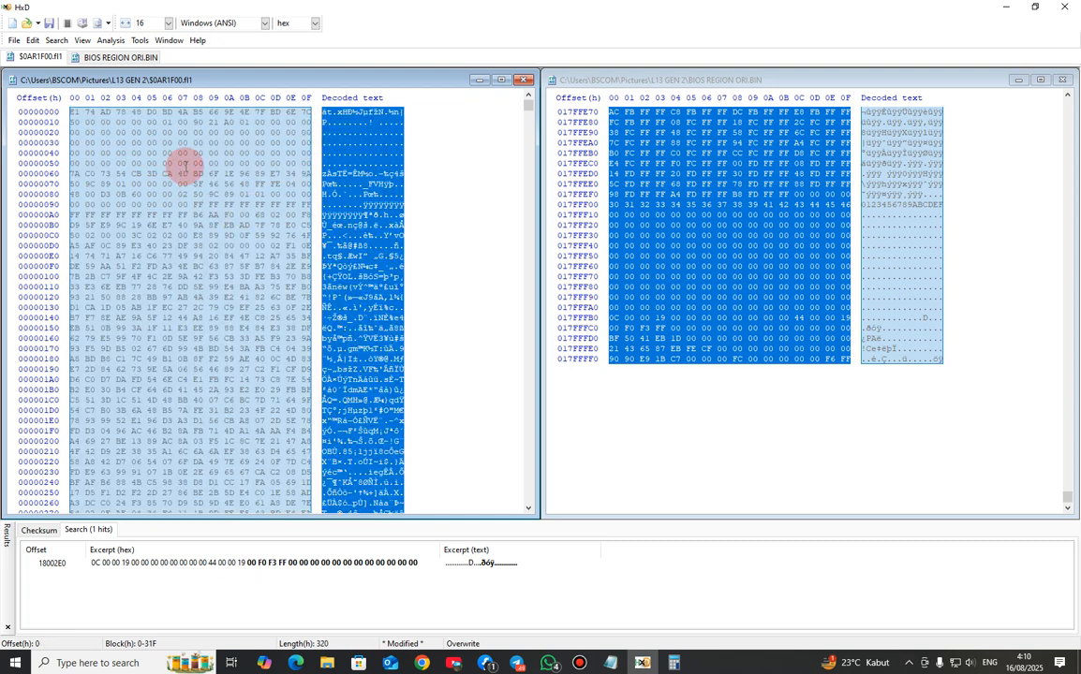
right_click(186, 169)
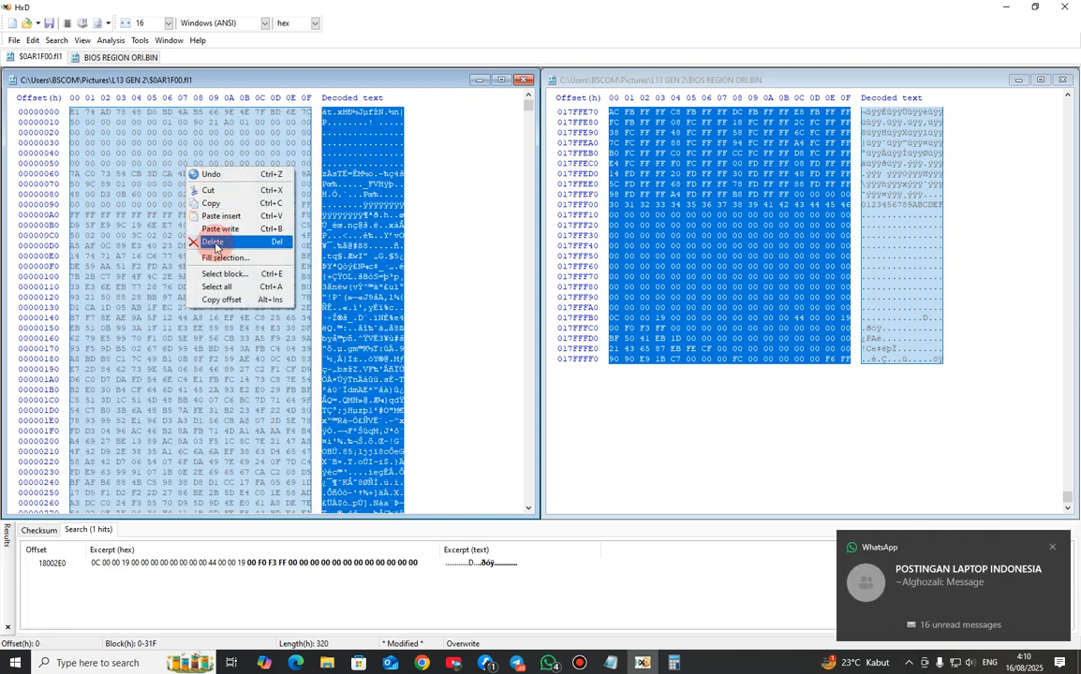
click(215, 243)
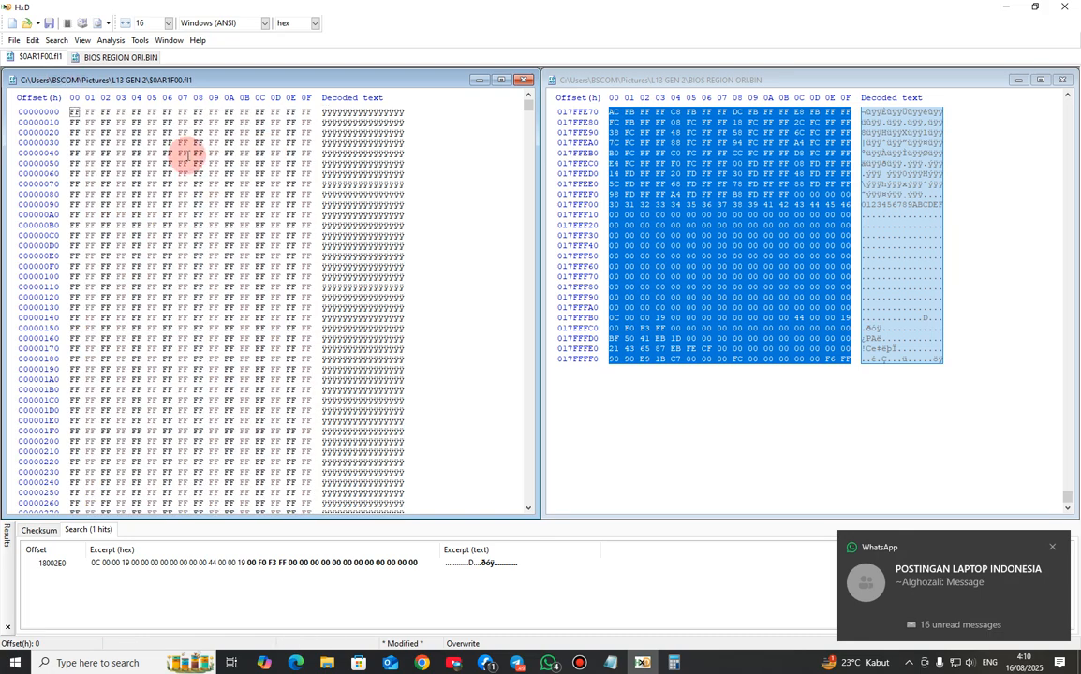
- Select the entire contents of the trimmed $0AR1F00.fl1 to check its hex length, and try to copy the data
click(276, 235)
key(ctrl+a)
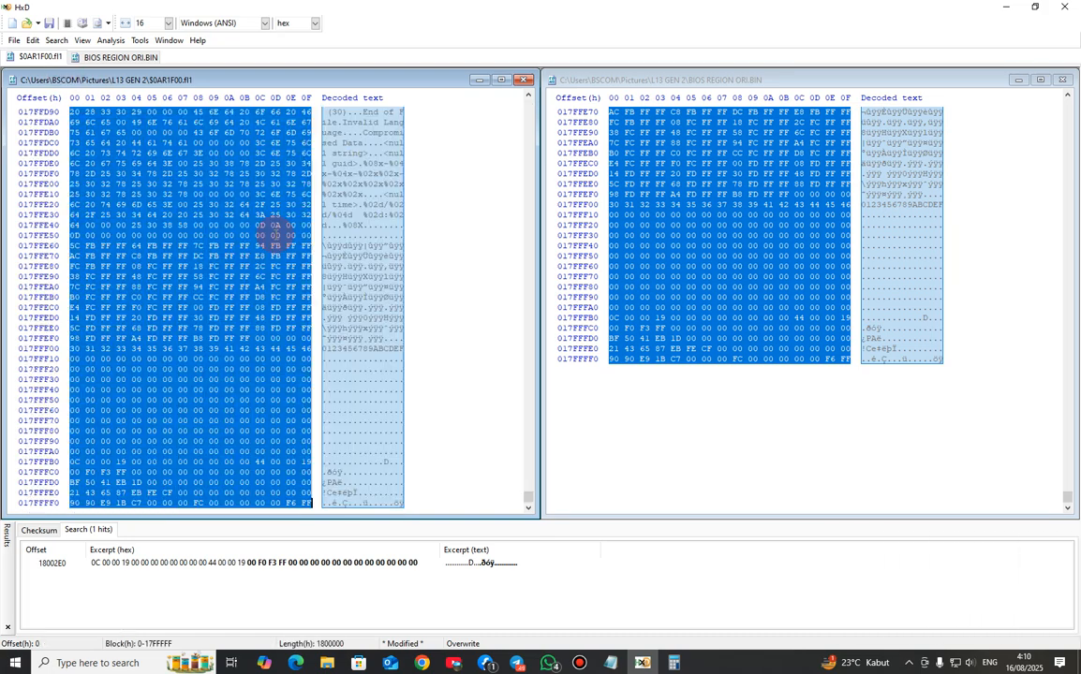
key(ctrl+c)
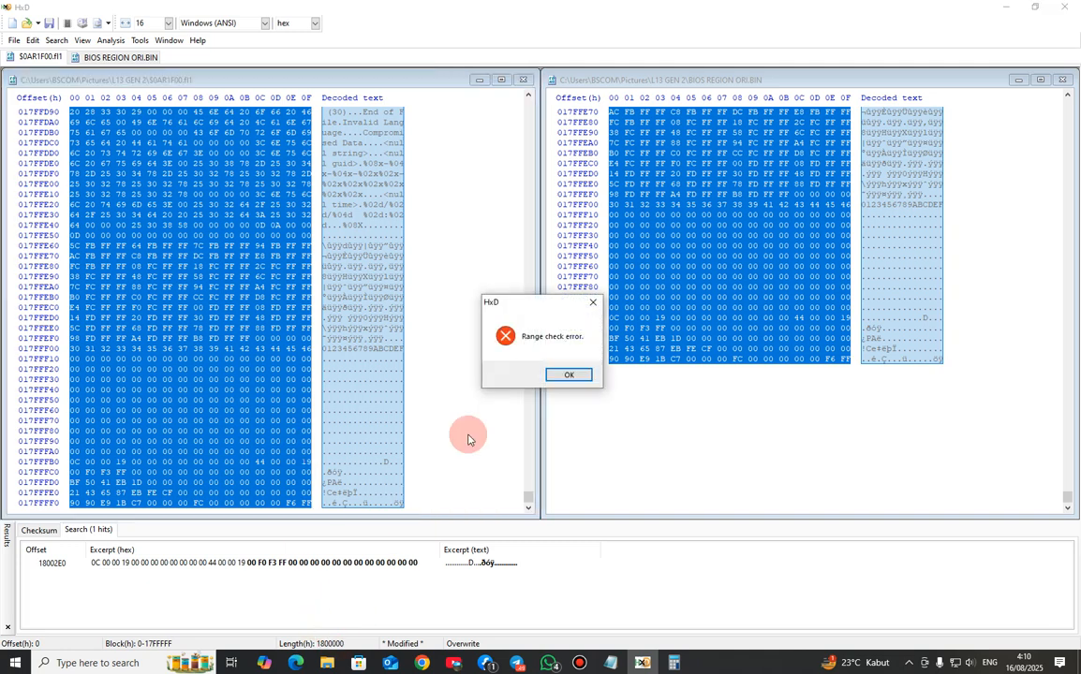
click(558, 372)
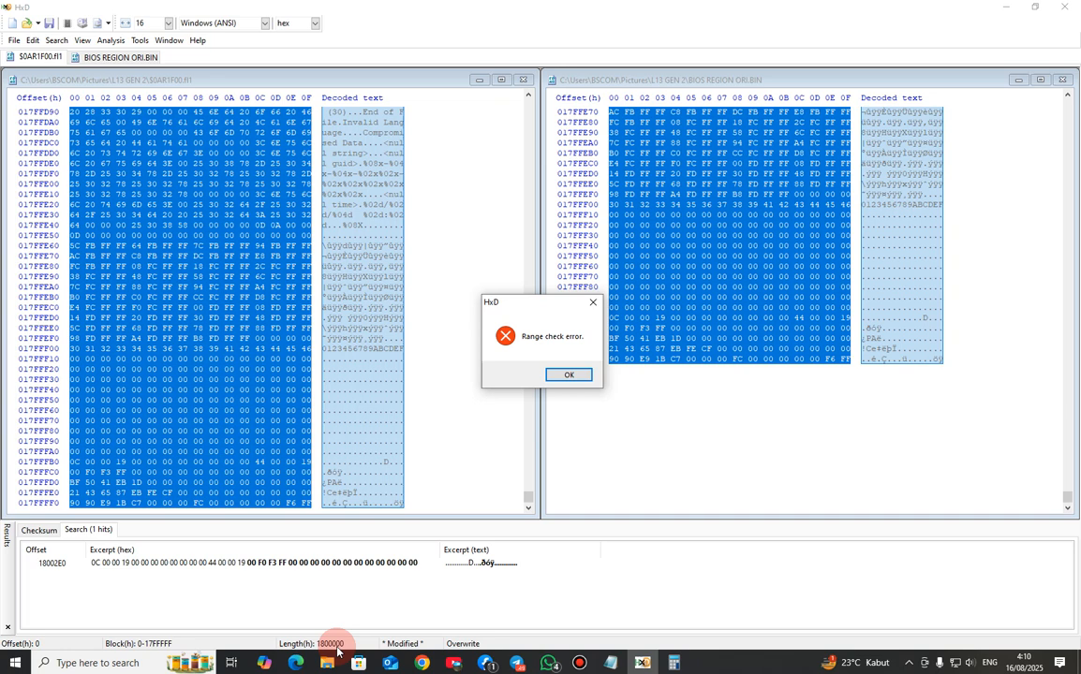
click(590, 309)
- Save the trimmed update file as BIOS REGION WEB.BIN in the L13 GEN 2 folder
click(14, 40)
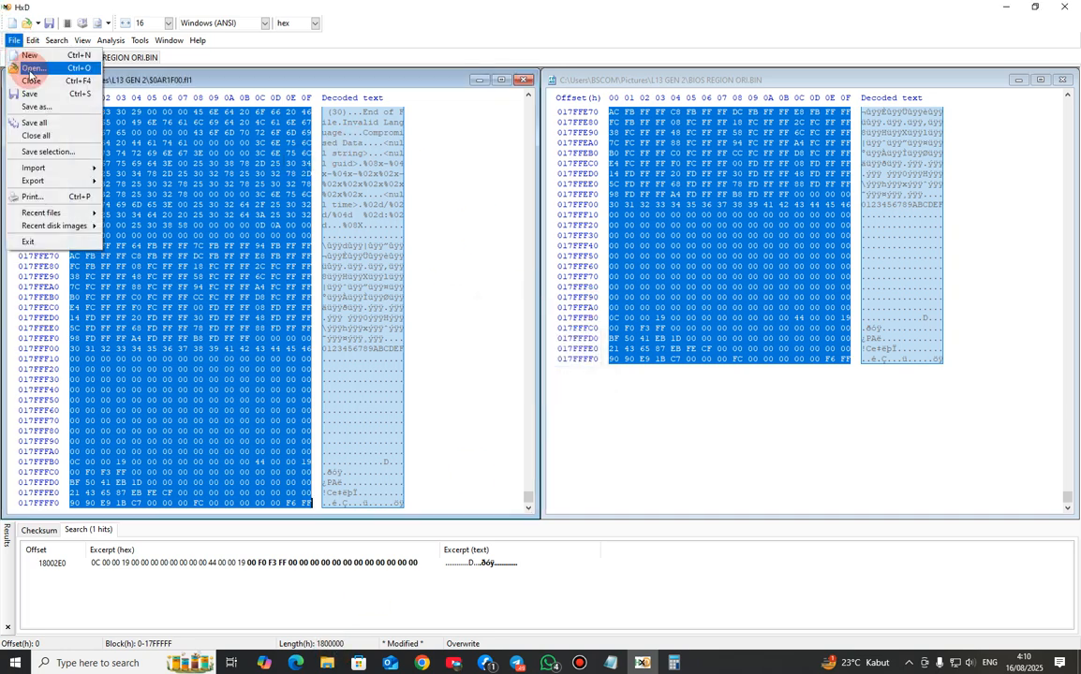
click(41, 110)
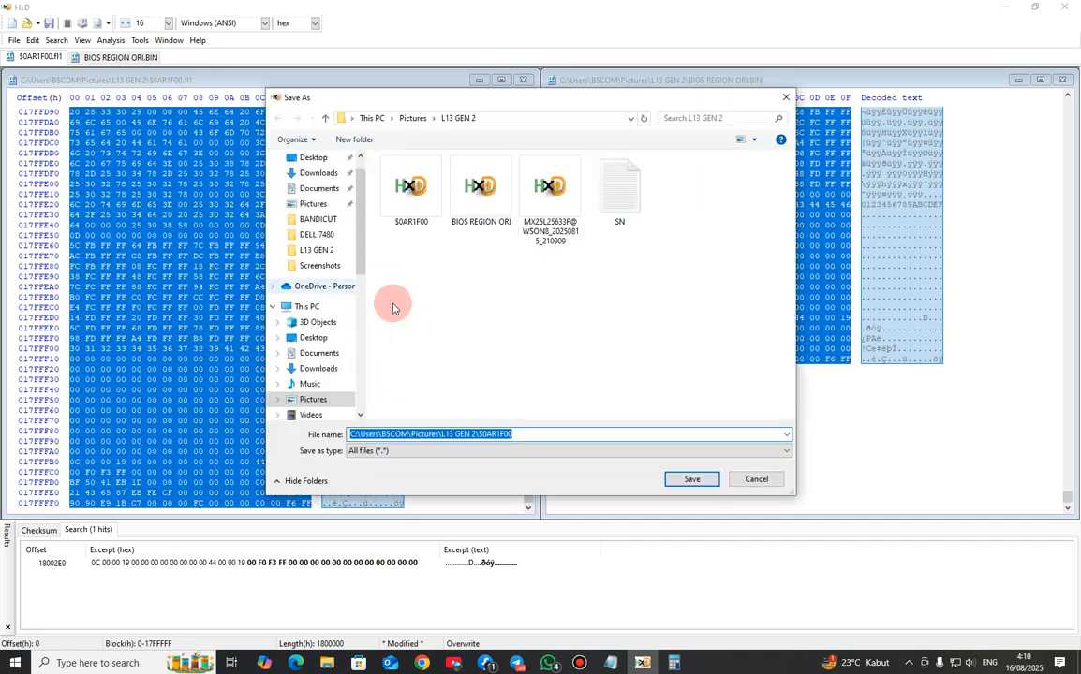
key(BackSpace)
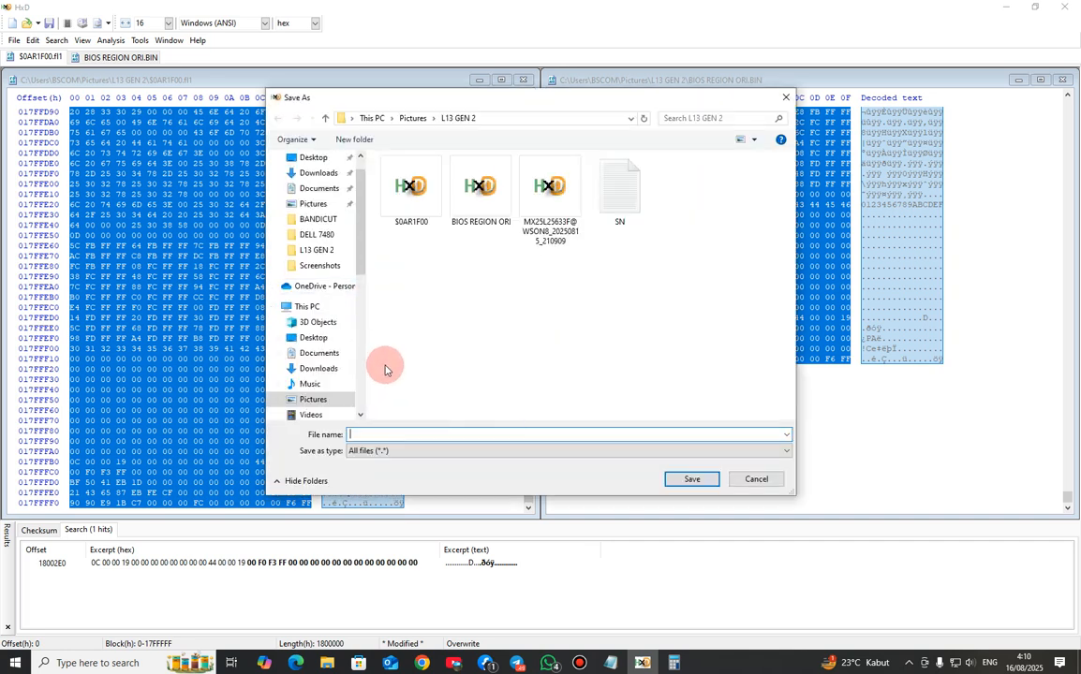
text(BIOS RE)
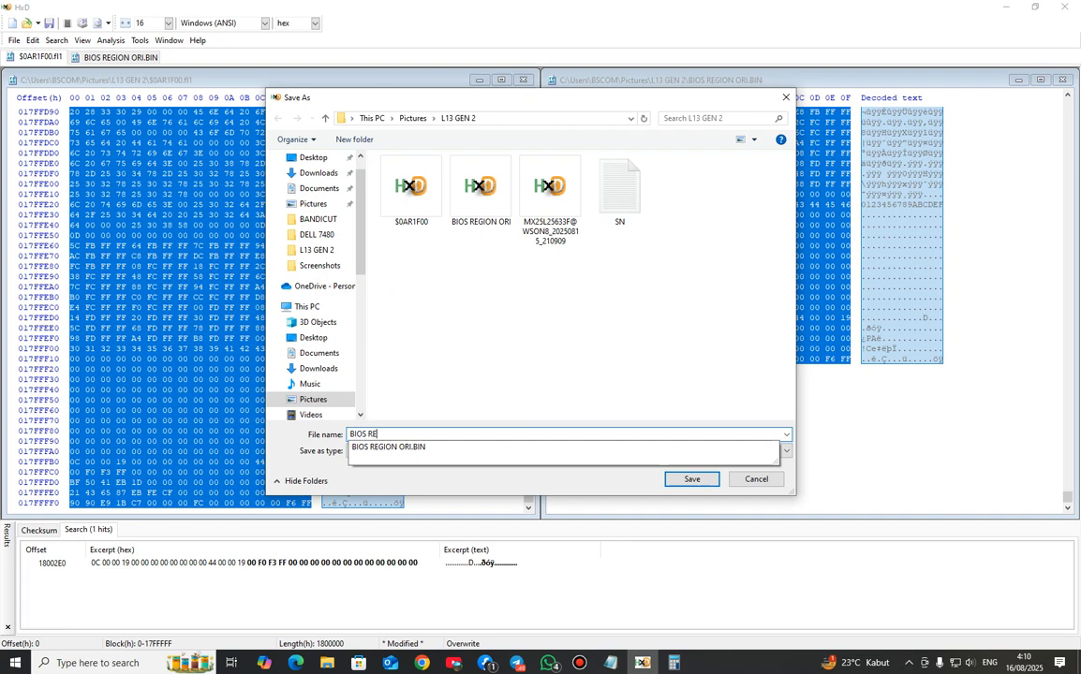
text(GION WEB.BIN)
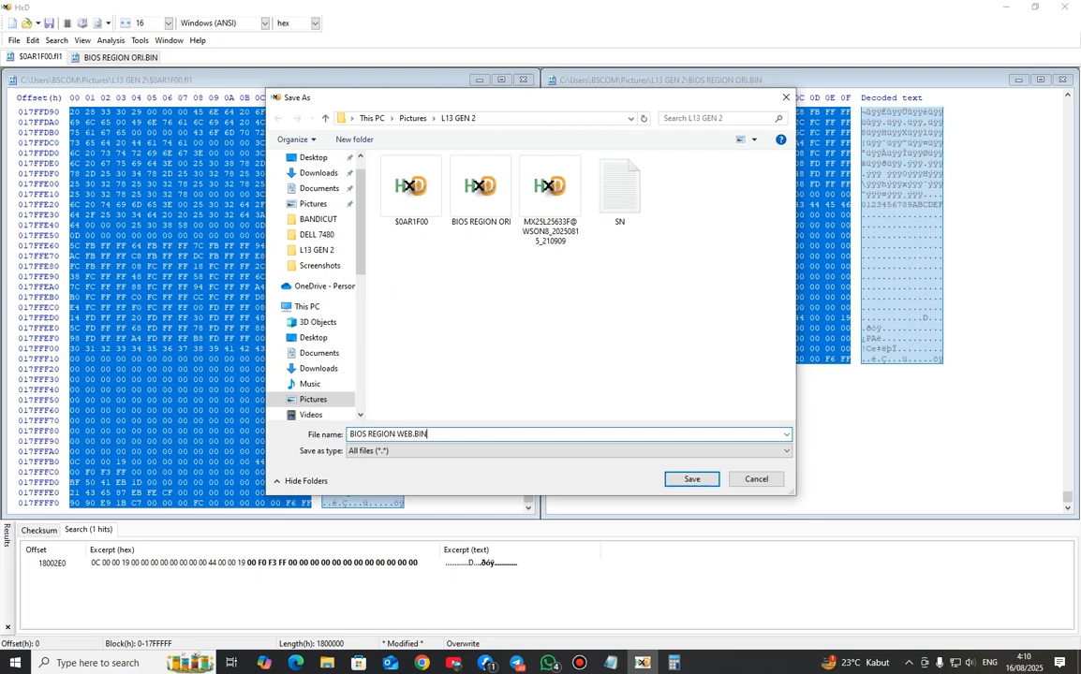
click(385, 369)
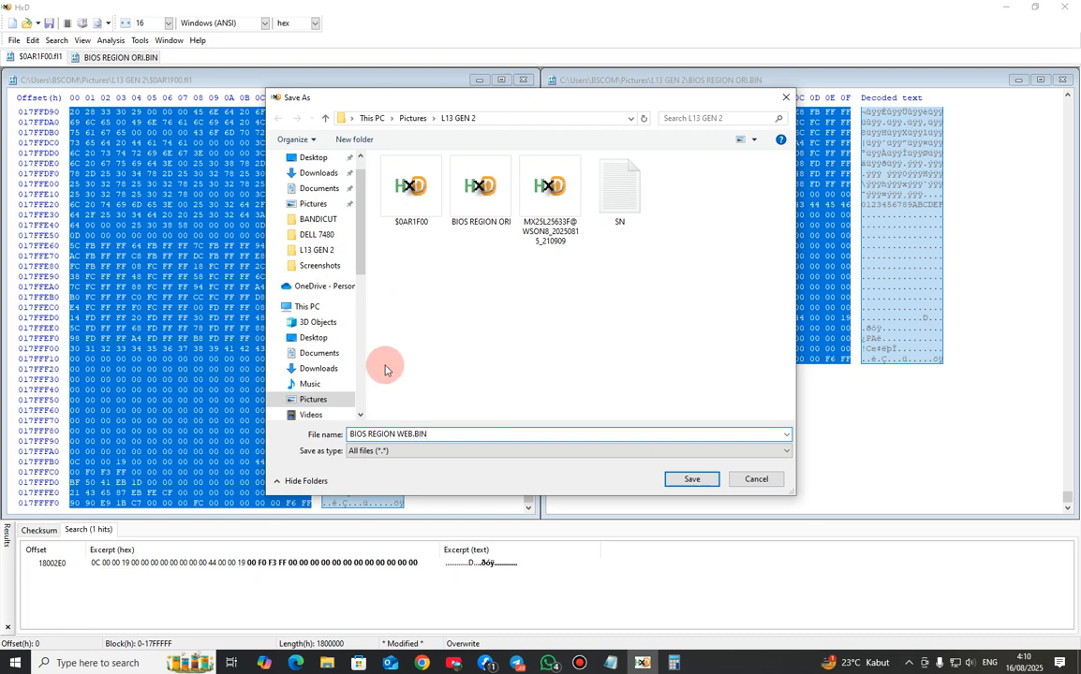
key(Return)
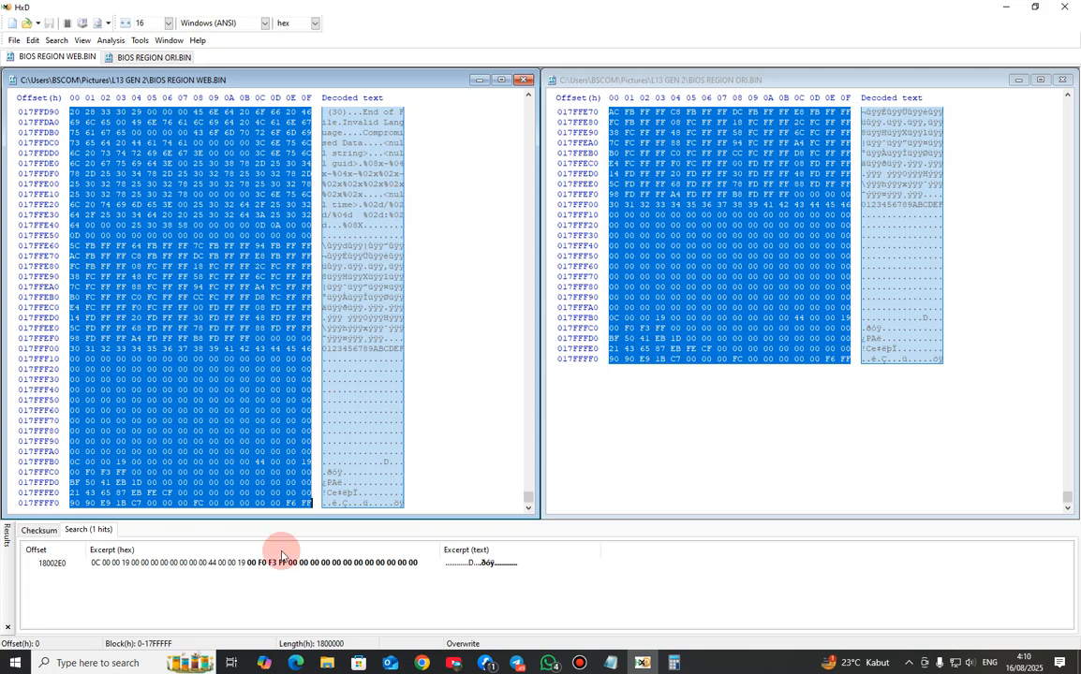
- Switch to the L13 GEN 2 folder in File Explorer, check the region files' sizes and delete the $0AR1F00 FL1 file
mouse_move(333, 663)
click(299, 631)
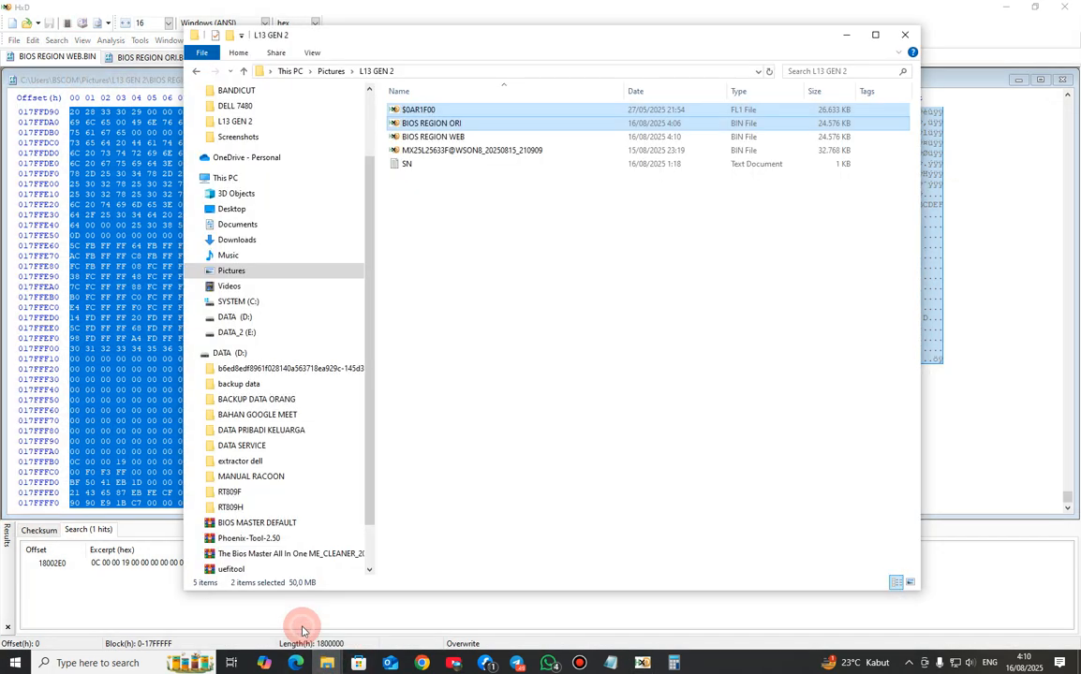
click(536, 124)
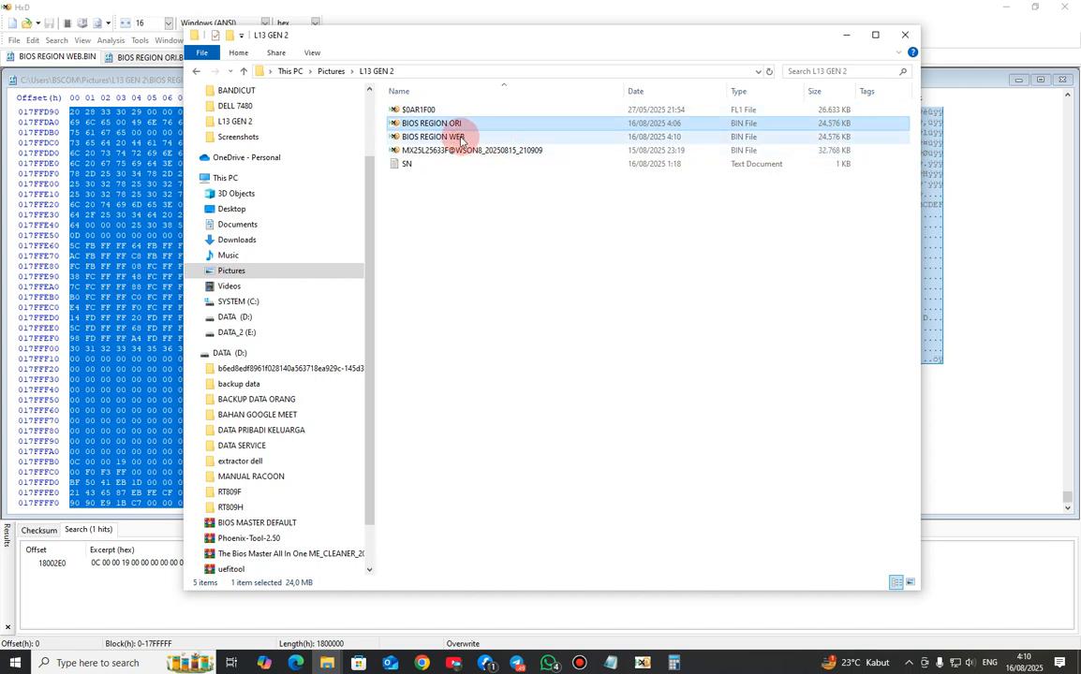
right_click(821, 112)
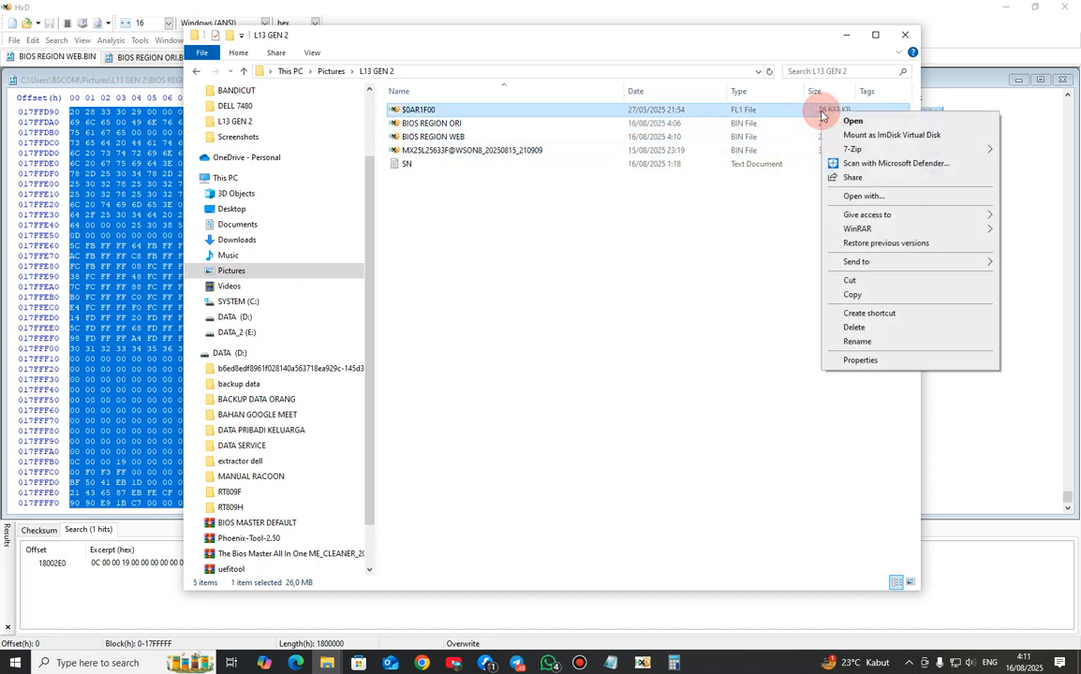
click(874, 330)
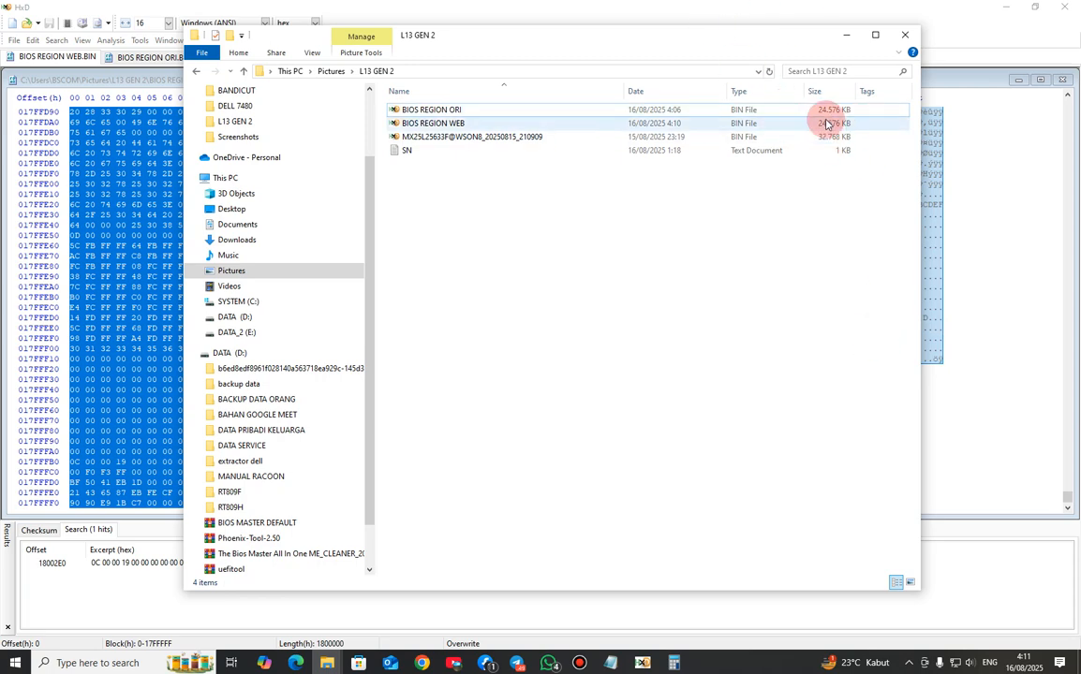
click(1069, 16)
drag(647, 38, 720, 56)
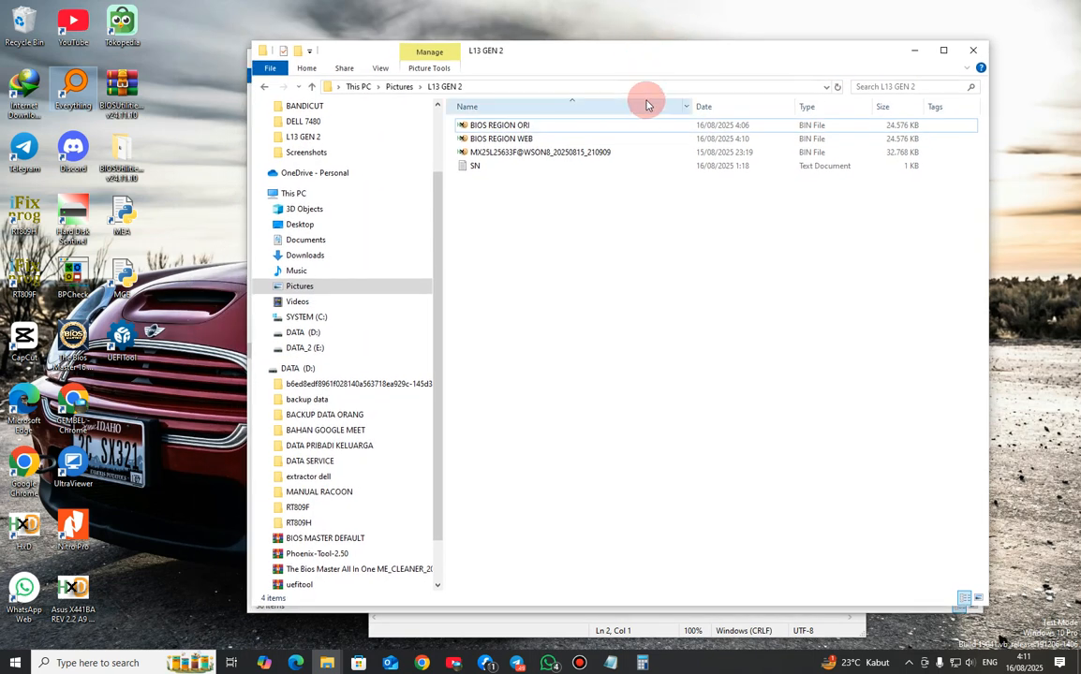
click(546, 153)
click(554, 159)
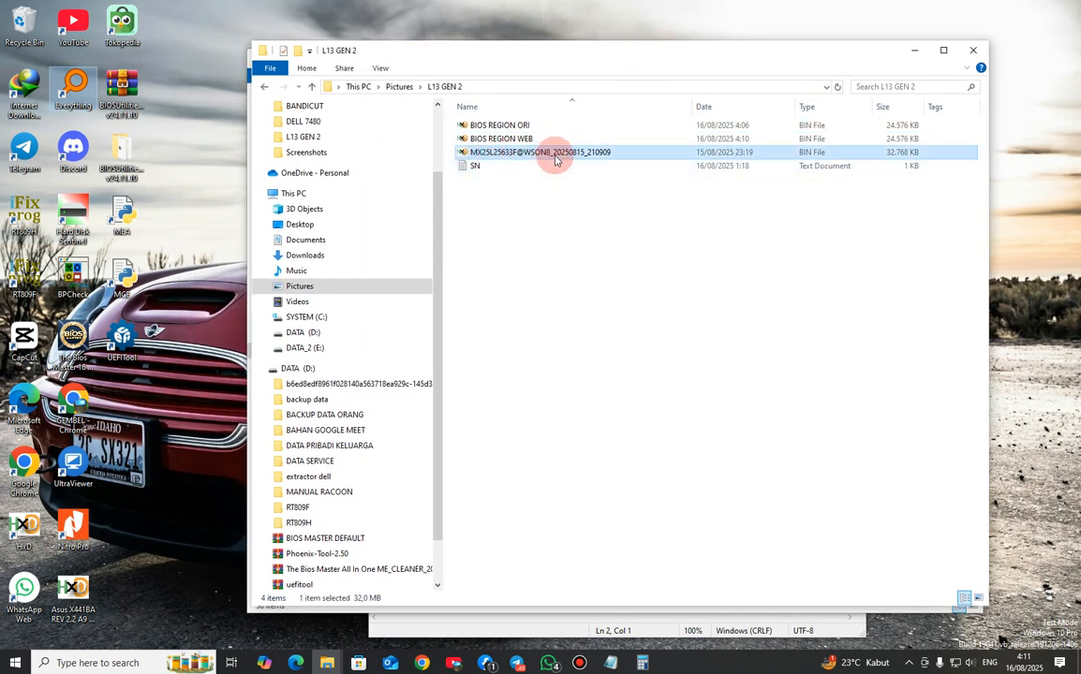
drag(554, 157, 123, 349)
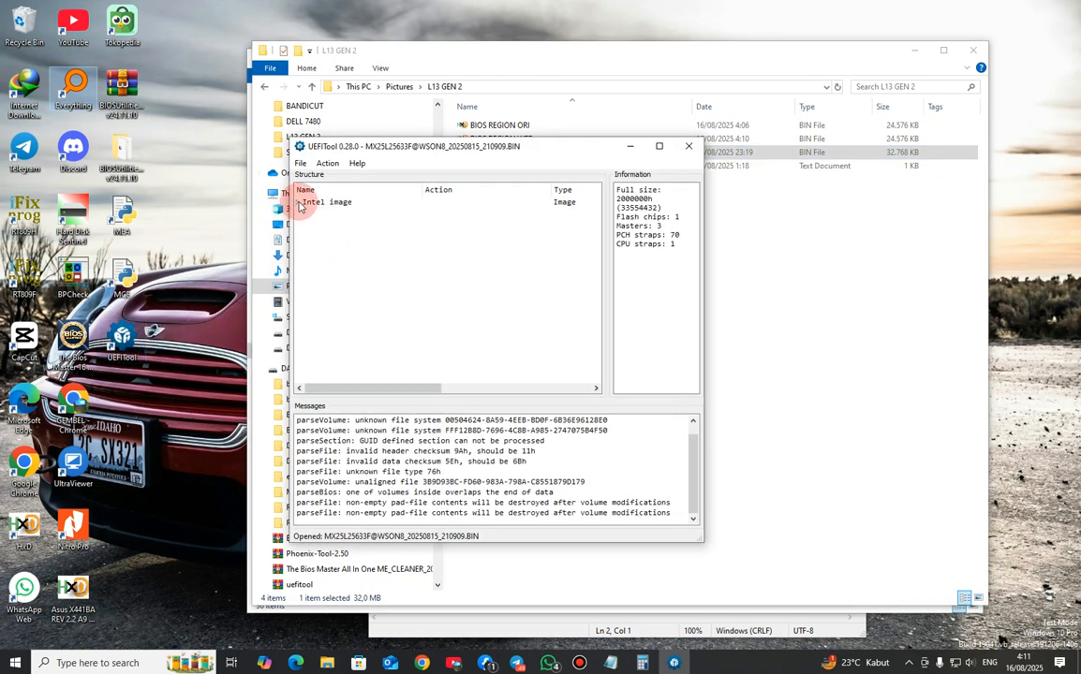
- Expand the Intel image and replace its BIOS region as is with the BIOS REGION WEB file
click(298, 202)
click(333, 245)
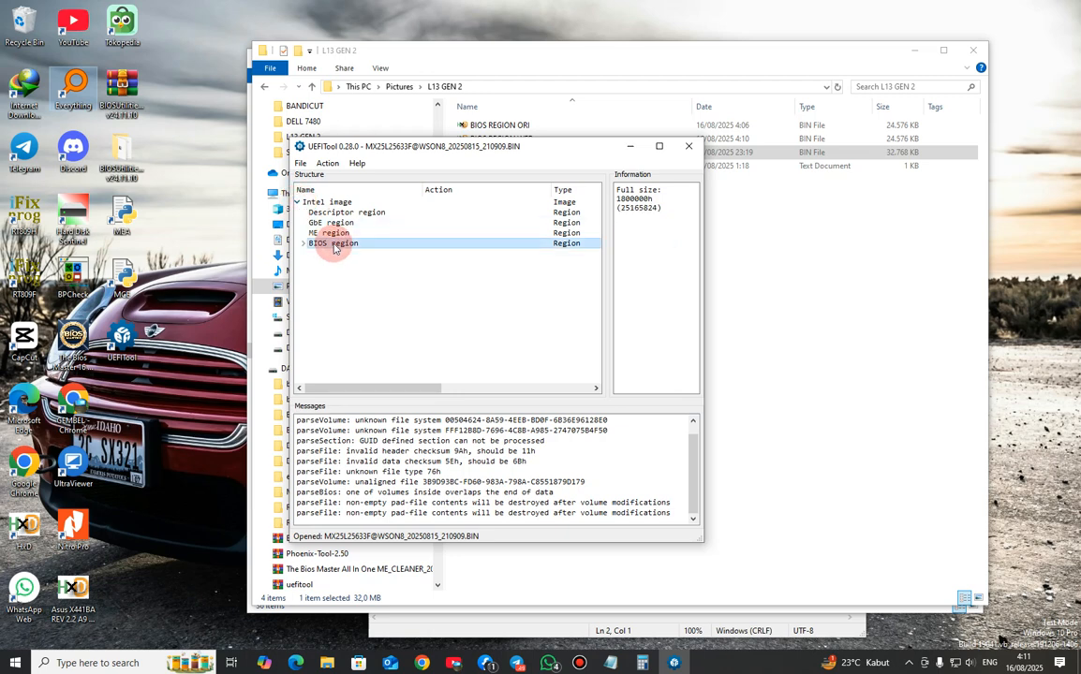
right_click(333, 245)
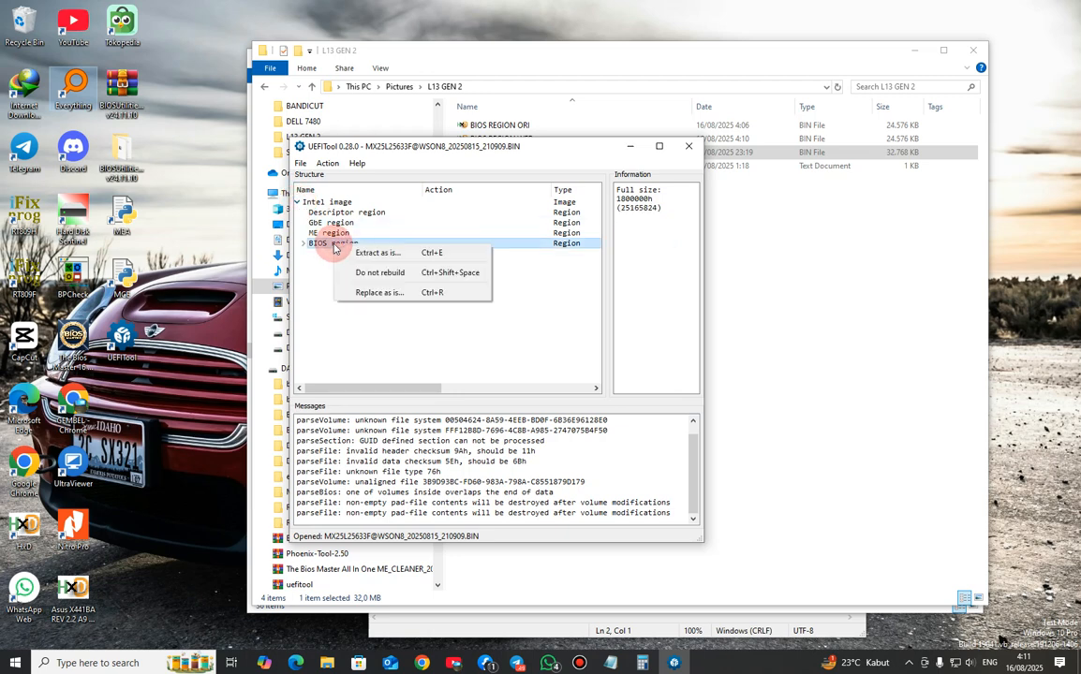
click(378, 292)
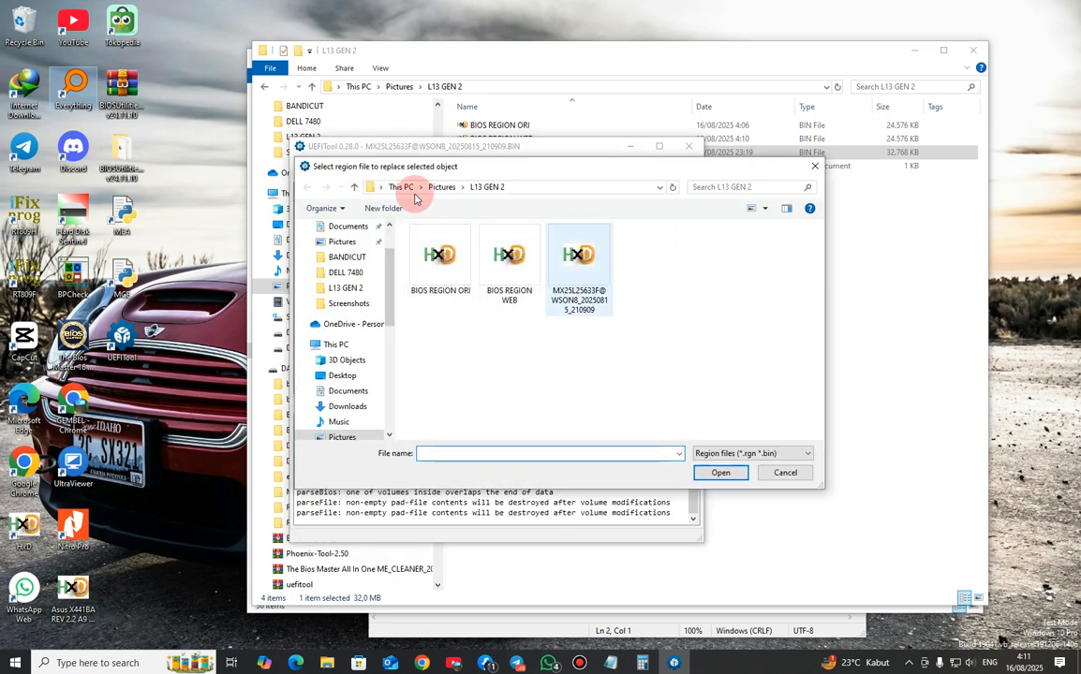
click(765, 209)
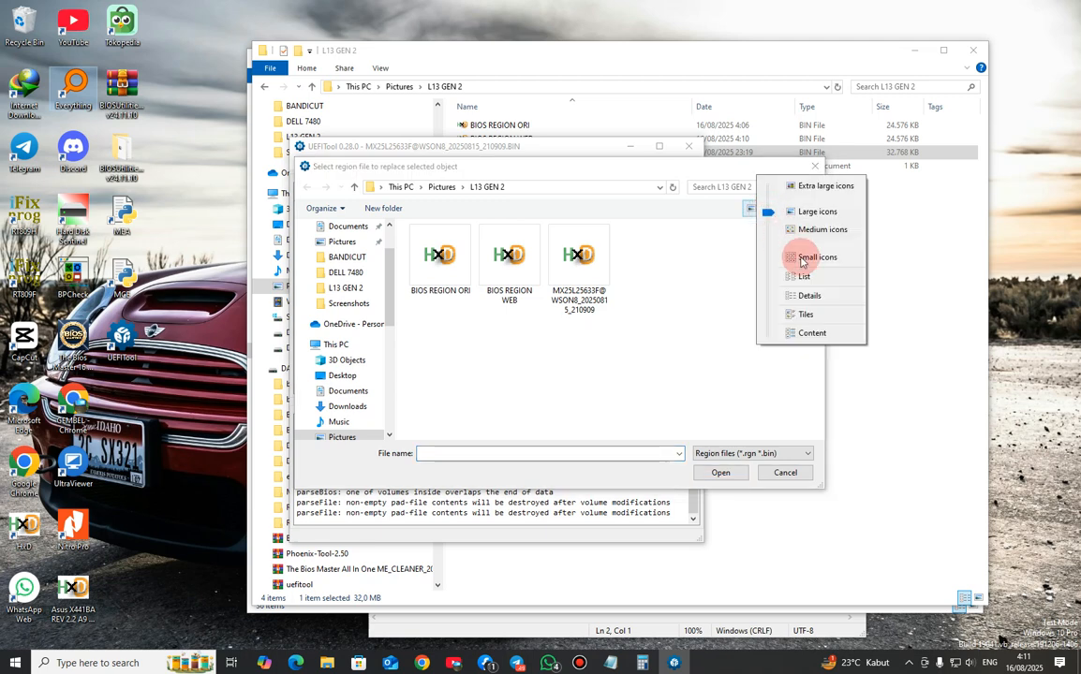
click(518, 281)
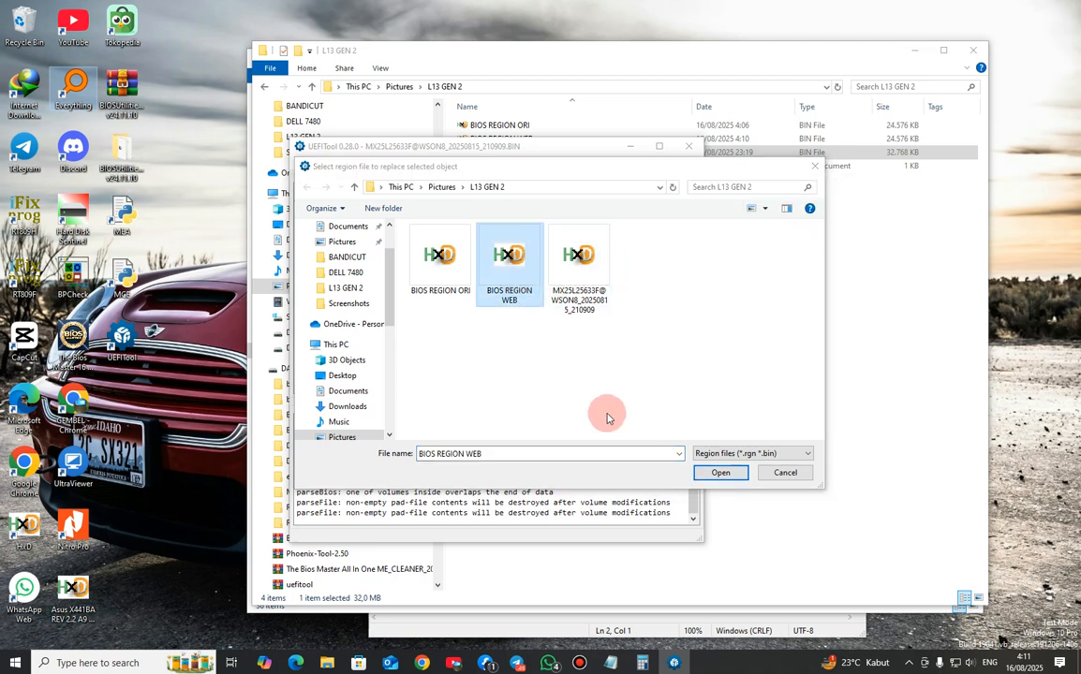
click(718, 473)
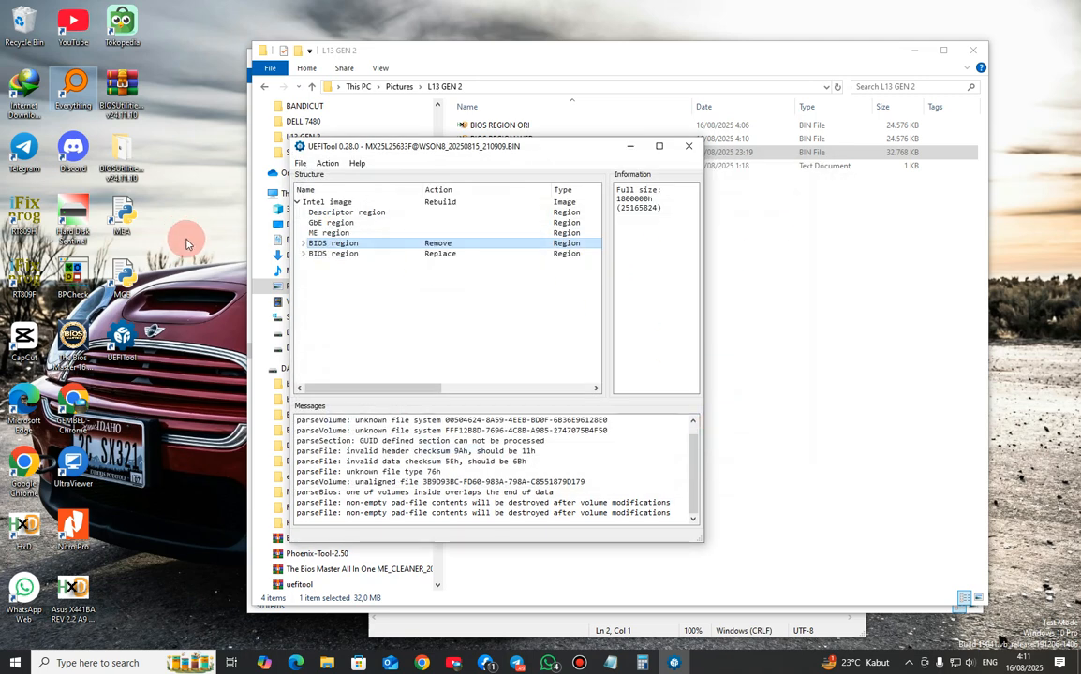
- Save the modified image as L13 GEN2 BUILD.BIN in the L13 GEN 2 folder
click(327, 163)
mouse_move(304, 164)
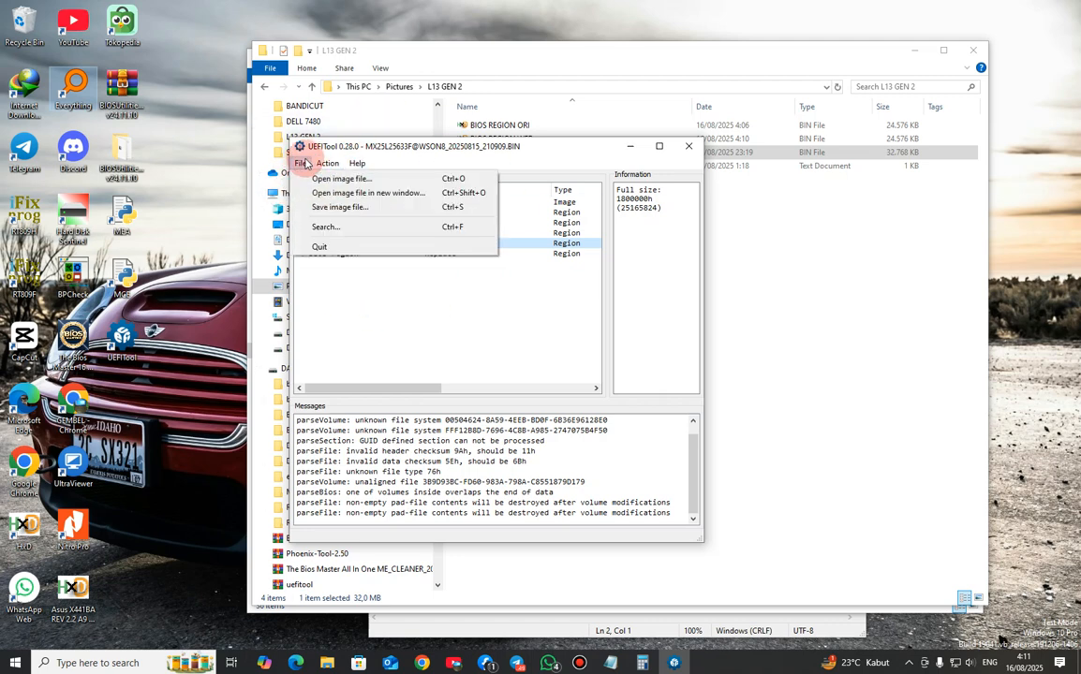
click(318, 207)
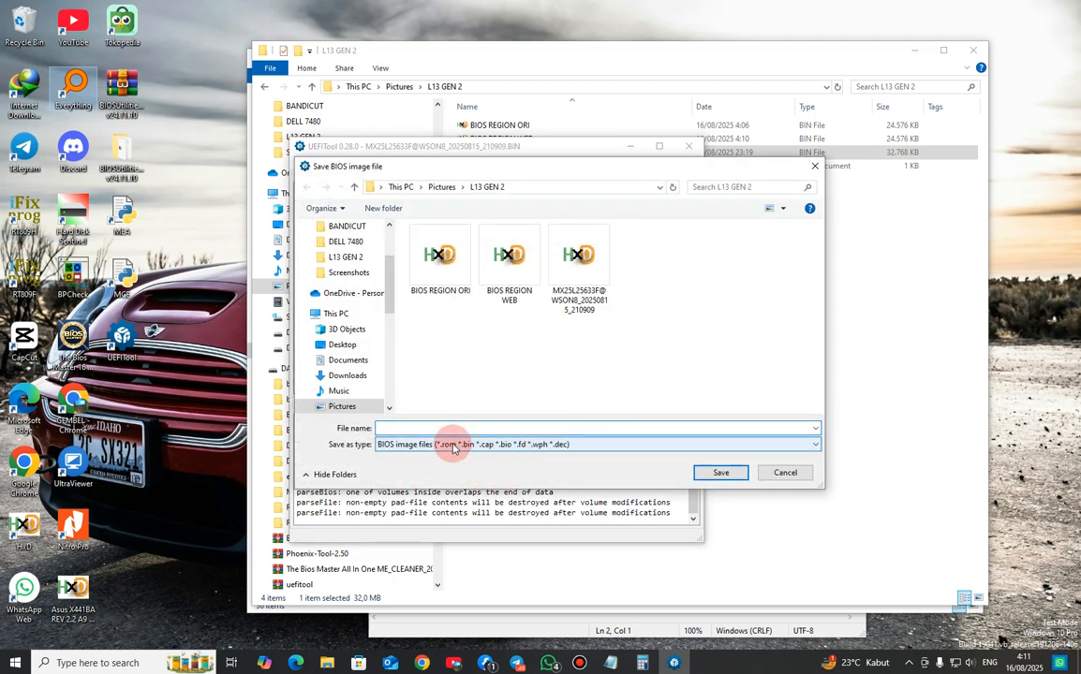
text(L13 GEN2 BUILD.BIN)
key(Return)
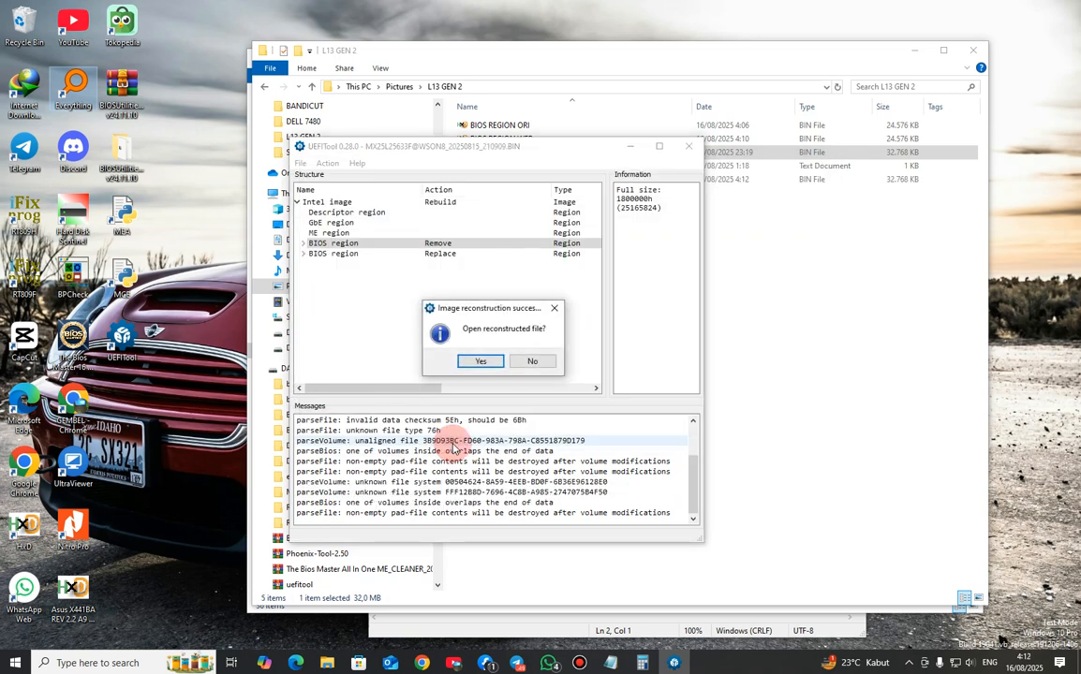
- Open the reconstructed image, close UEFITool and compare the file sizes of L13 GEN2 BUILD and the MX25L25633F chip dump
click(481, 362)
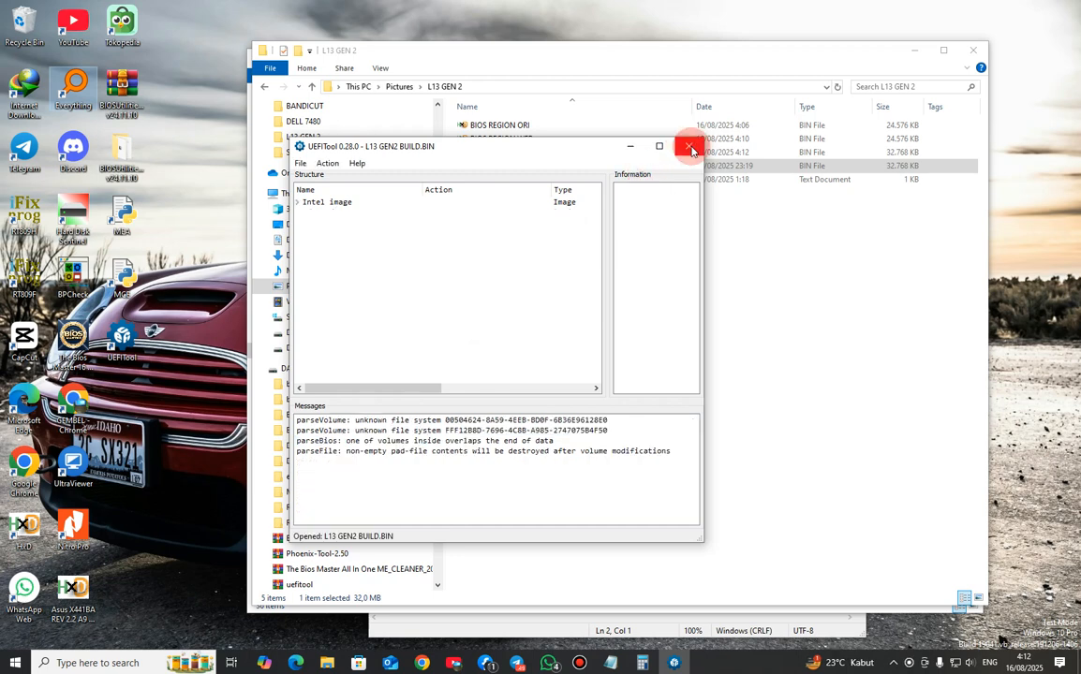
click(689, 147)
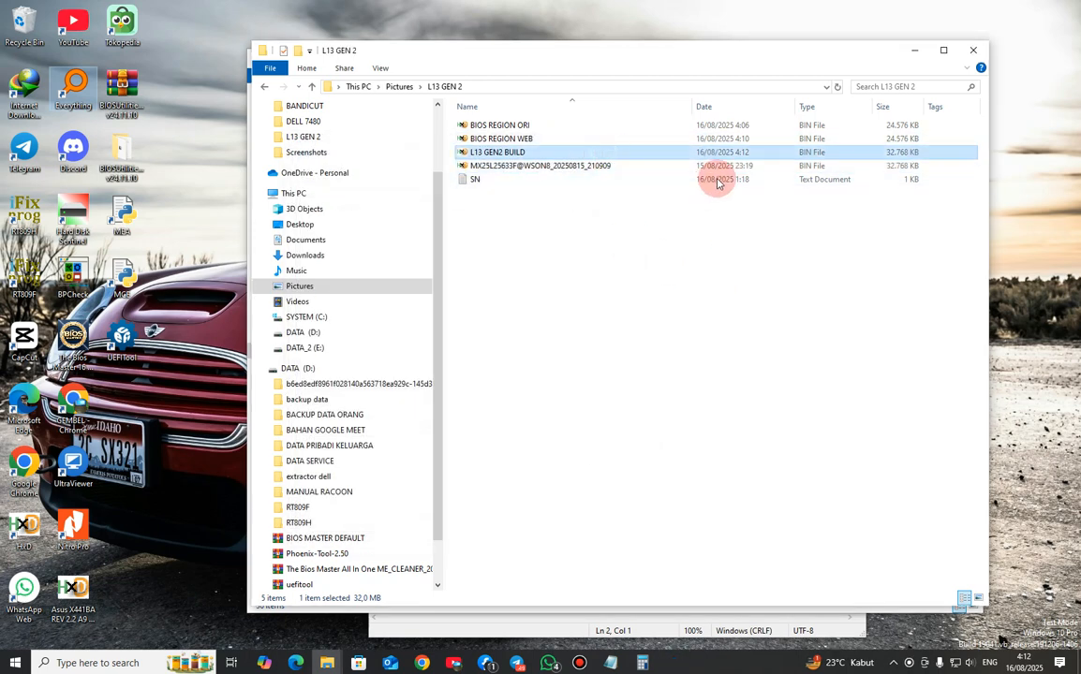
click(901, 167)
click(897, 152)
click(897, 166)
- Analyze the MX25L25633F@WSON8_20250815_210909 chip dump with ME Analyzer and move the report window clear of the file list
click(577, 166)
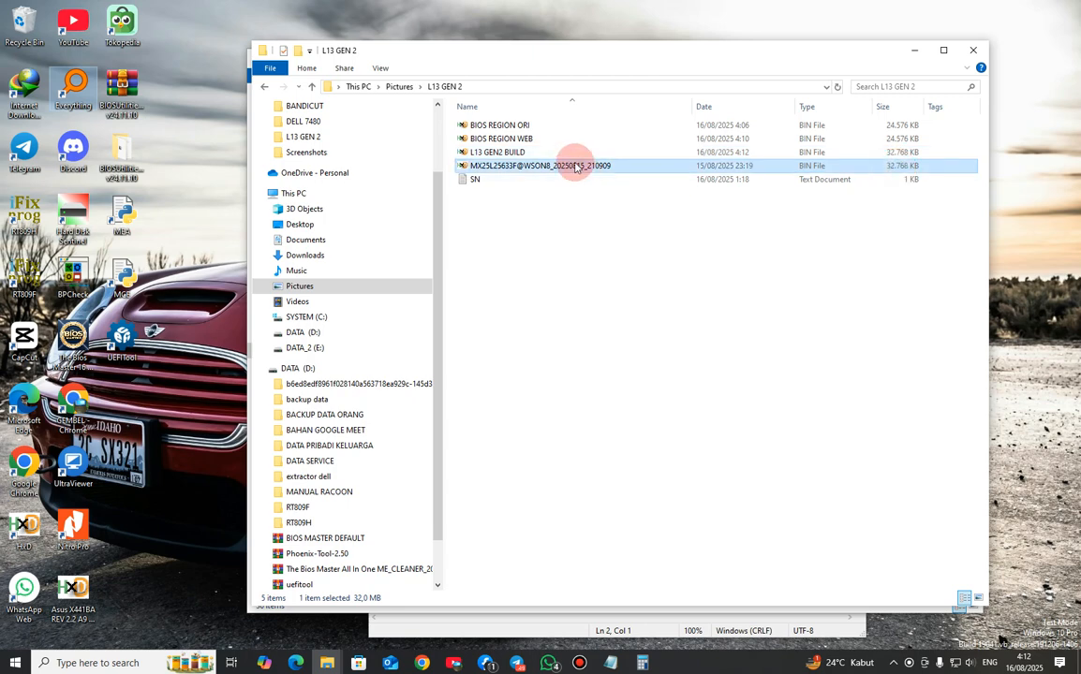
drag(560, 168, 130, 225)
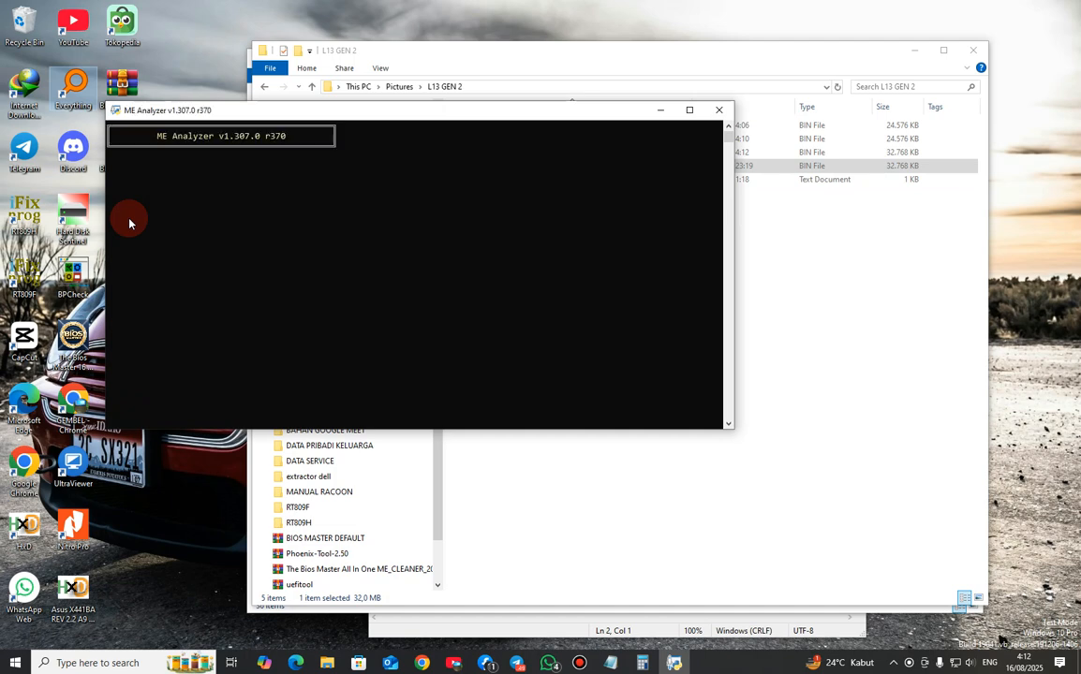
key(Return)
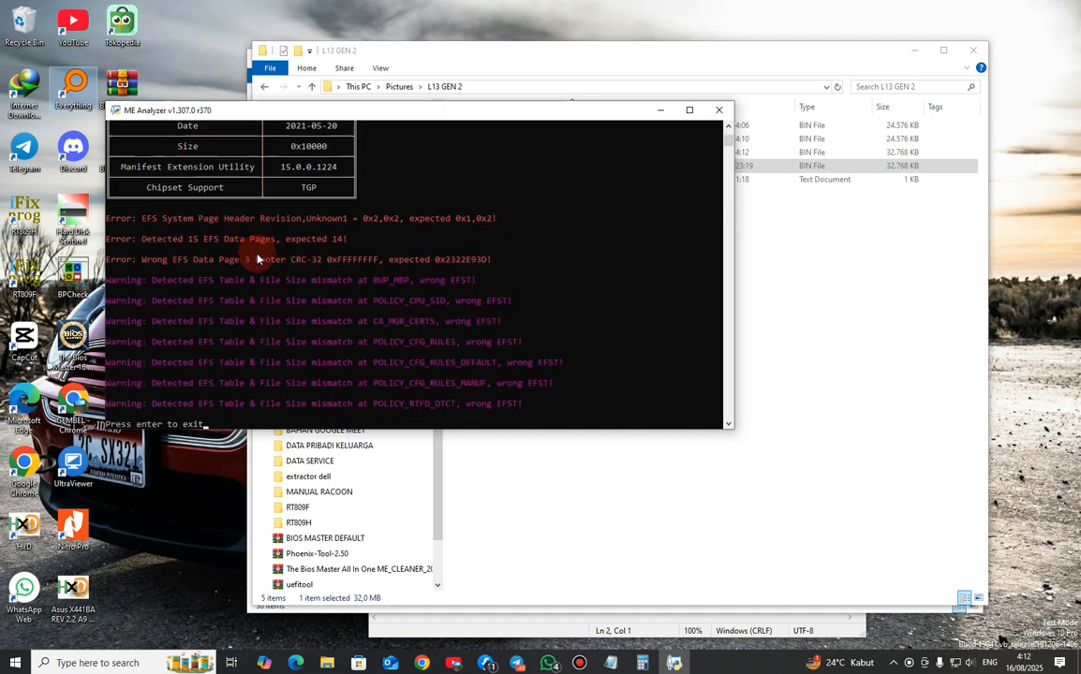
drag(482, 113, 863, 242)
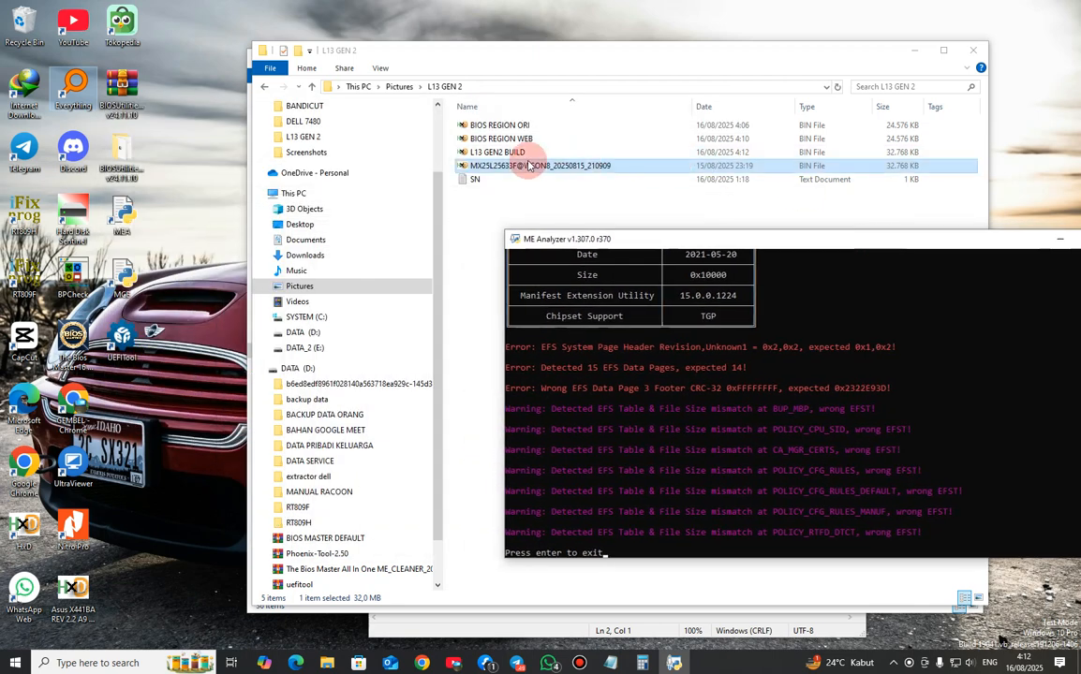
- Analyze L13 GEN2 BUILD with ME Analyzer, review its report against the chip dump's, and close both reports
drag(497, 152, 119, 222)
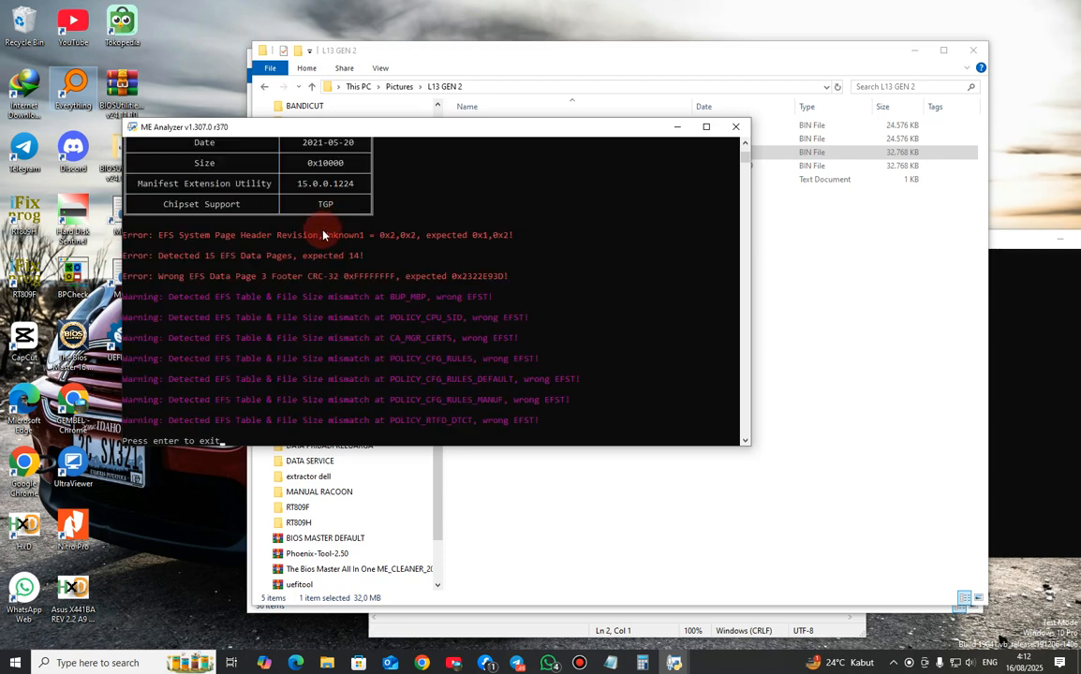
scroll(390, 415, up, 15)
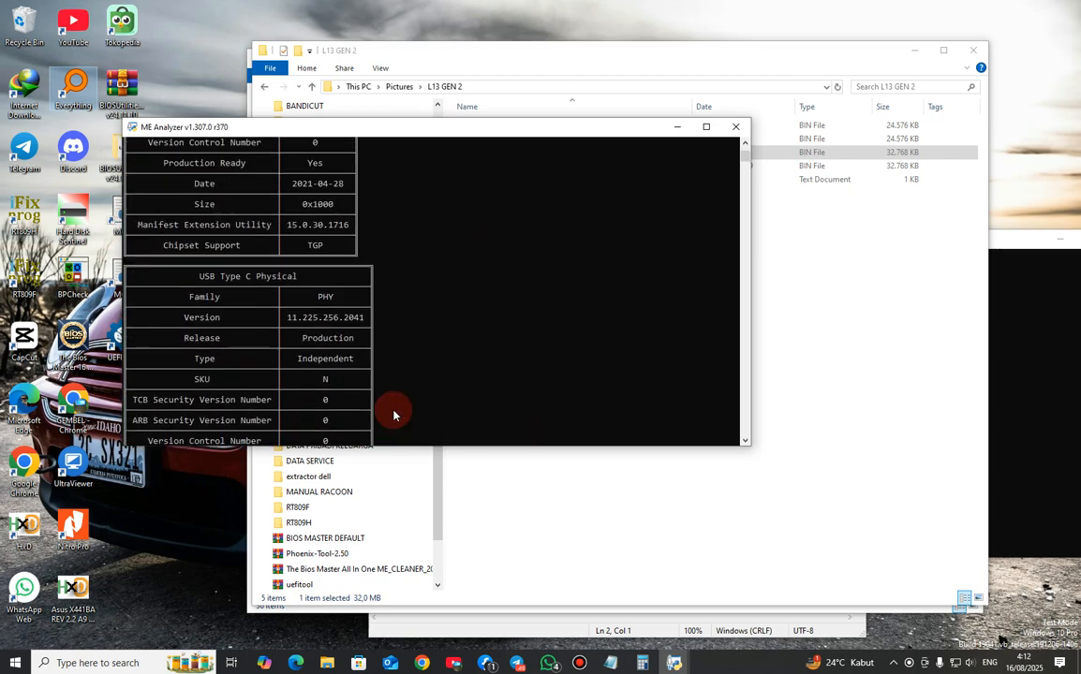
scroll(409, 410, up, 5)
scroll(409, 409, down, 8)
scroll(410, 409, down, 10)
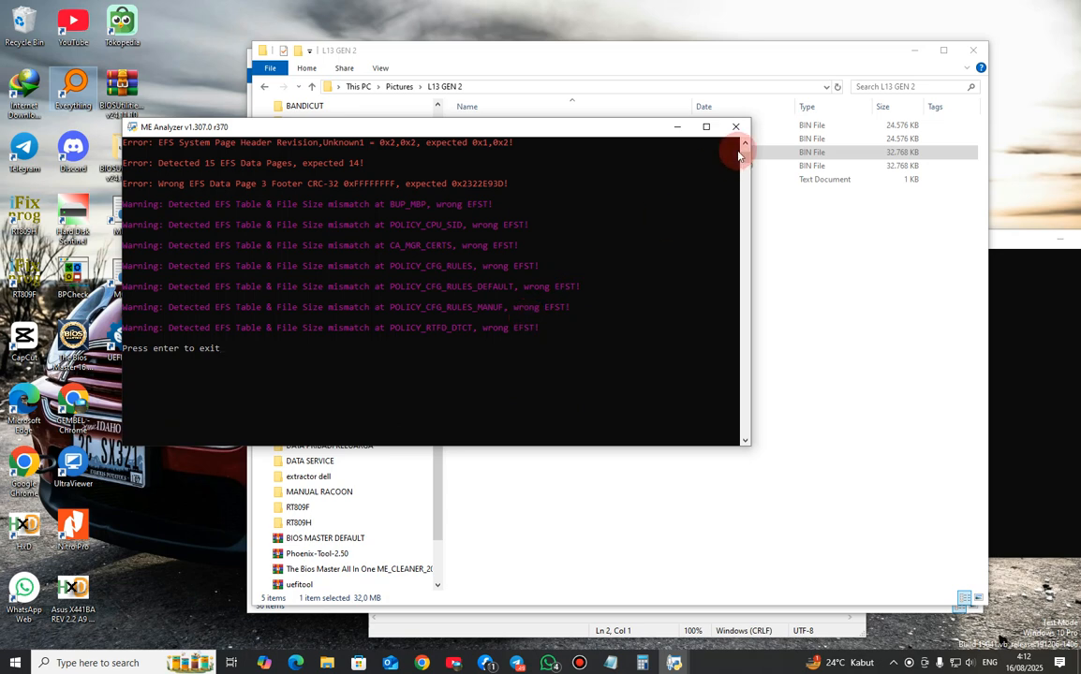
scroll(496, 321, up, 4)
scroll(496, 318, up, 5)
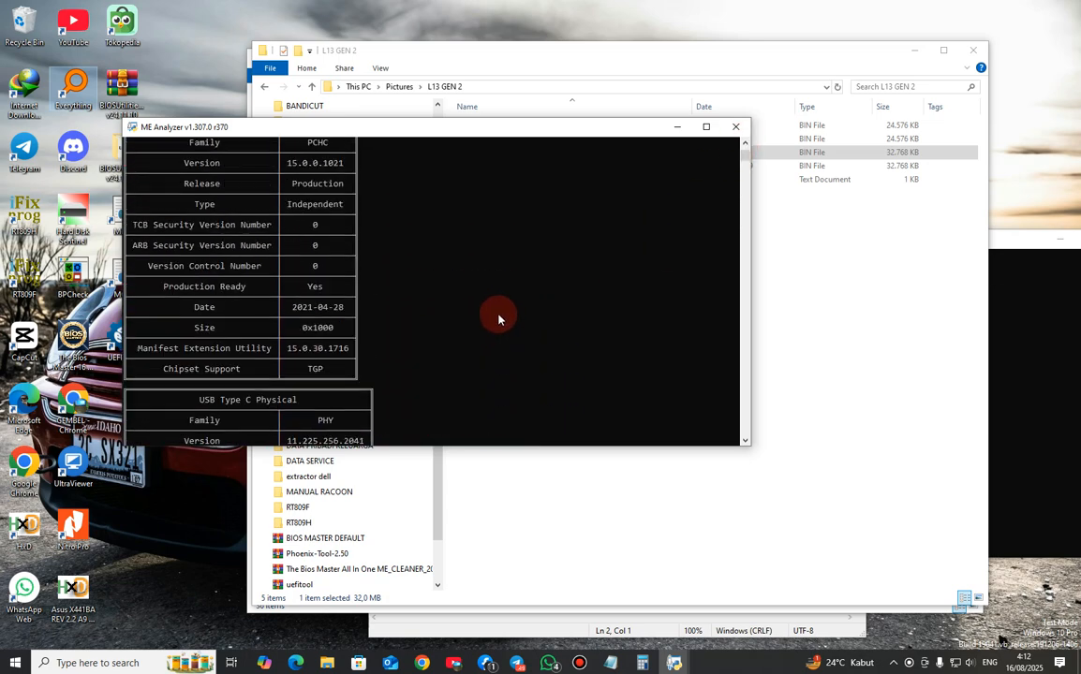
click(735, 127)
drag(1013, 241, 718, 274)
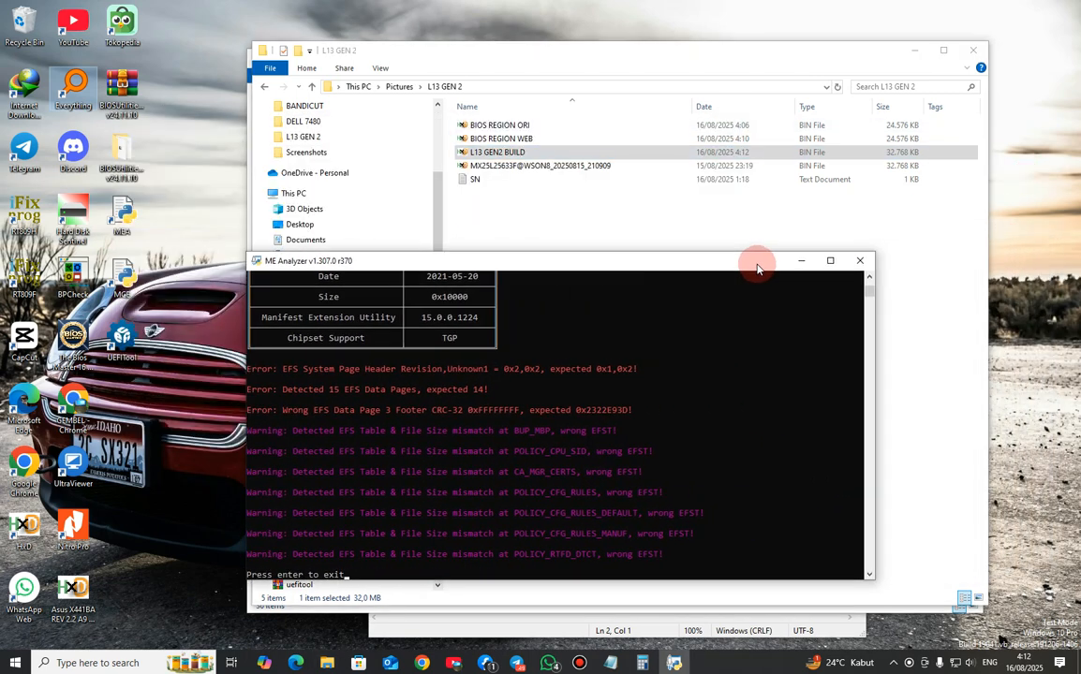
click(859, 264)
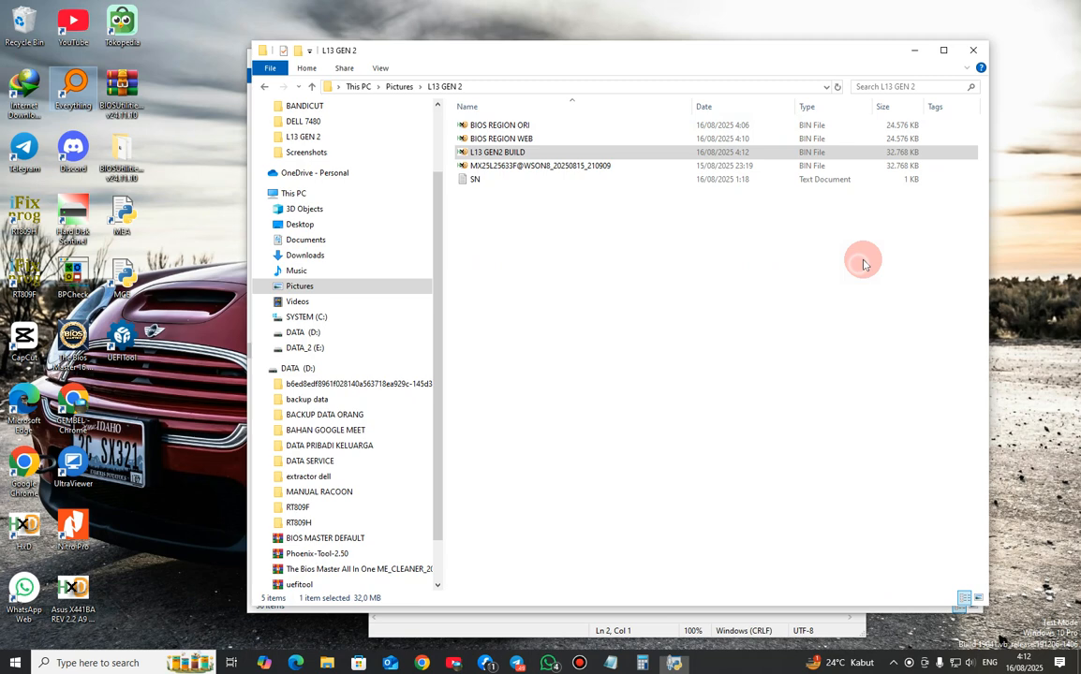
- Recheck in the L13 GEN 2 folder that the built image and the original chip dump have matching sizes
click(905, 168)
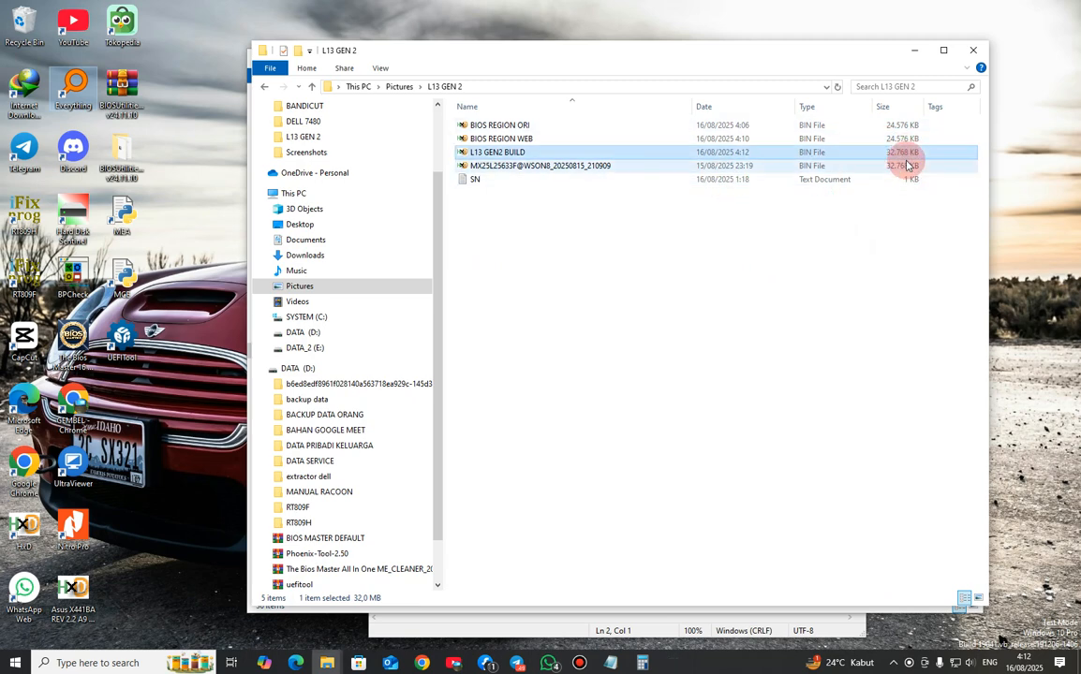
click(905, 155)
click(902, 165)
click(902, 154)
click(905, 165)
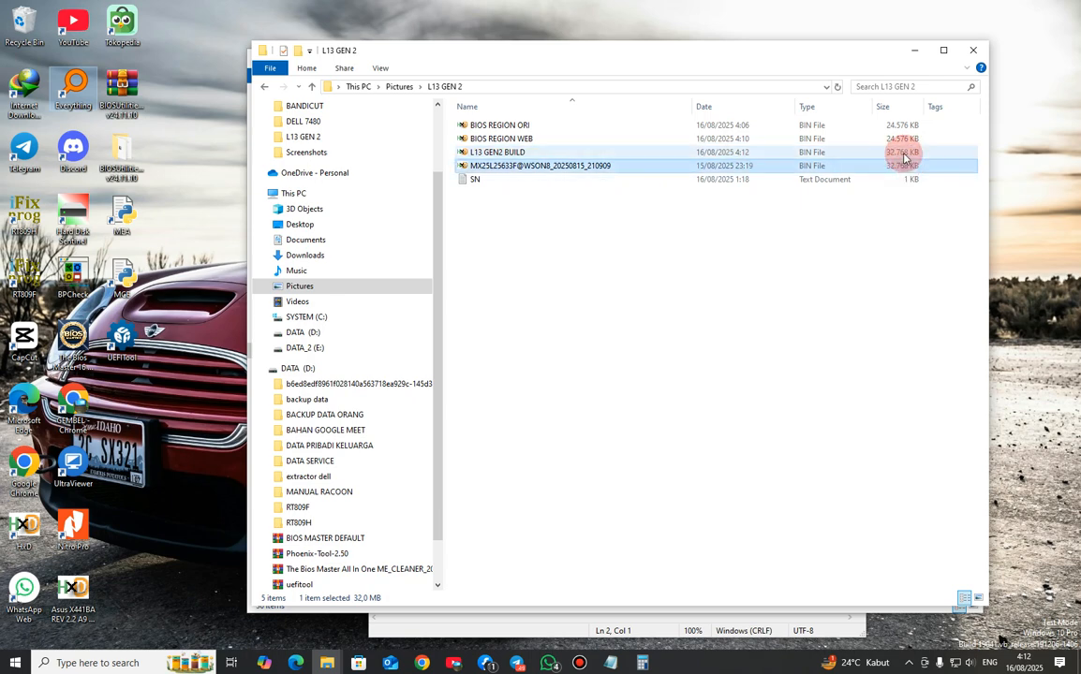
click(904, 153)
click(901, 166)
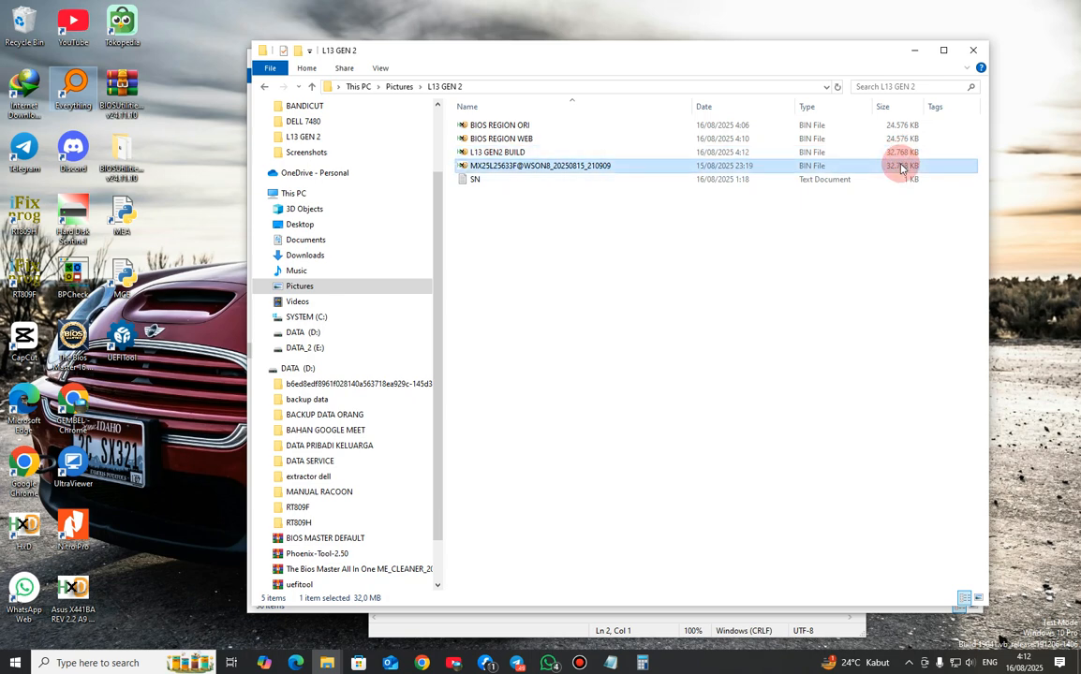